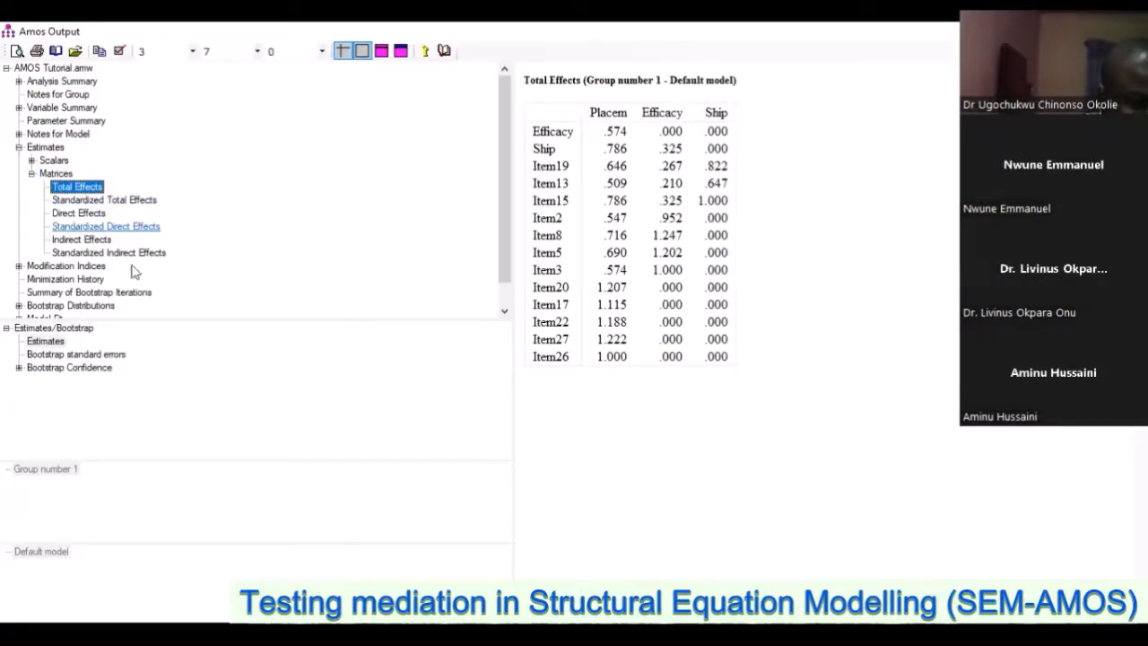
# Review the bias-corrected bootstrap lower bounds, upper bounds and two-tailed significance of the standardized indirect effects.
pyautogui.click(137, 255)
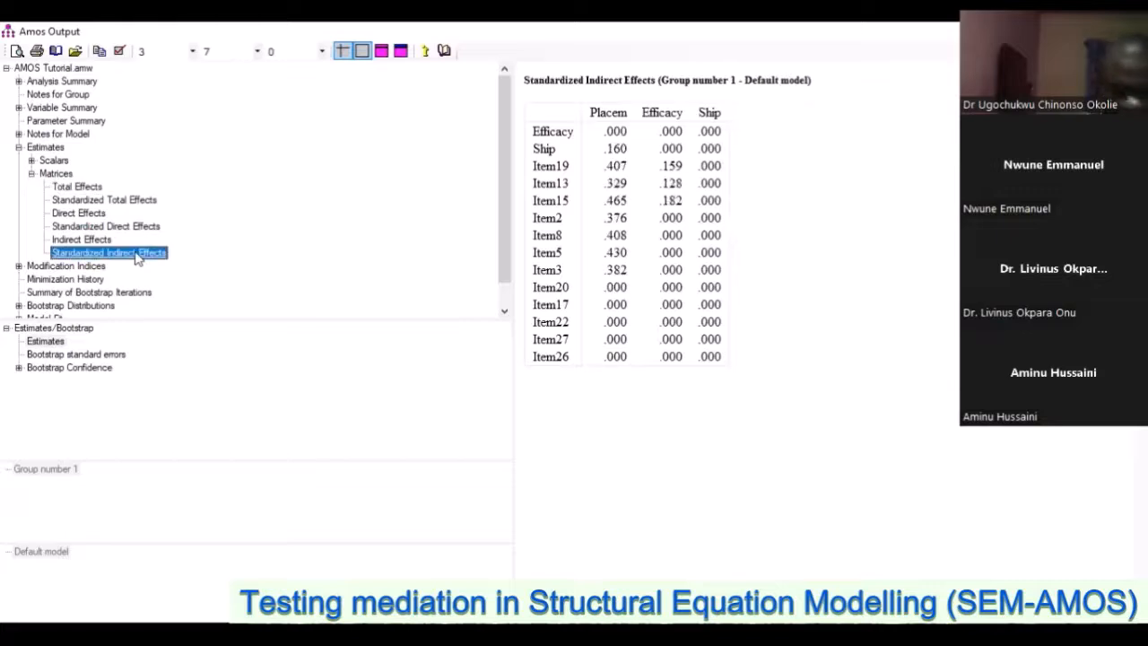
pyautogui.click(61, 370)
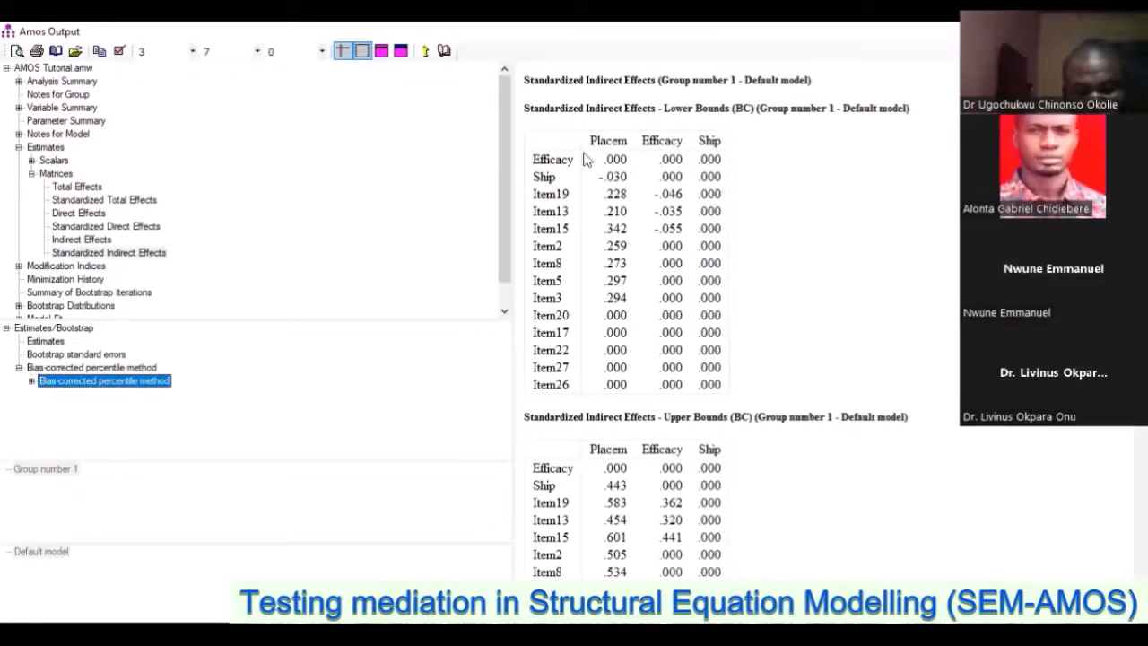
pyautogui.scroll(-8, 619, 199)
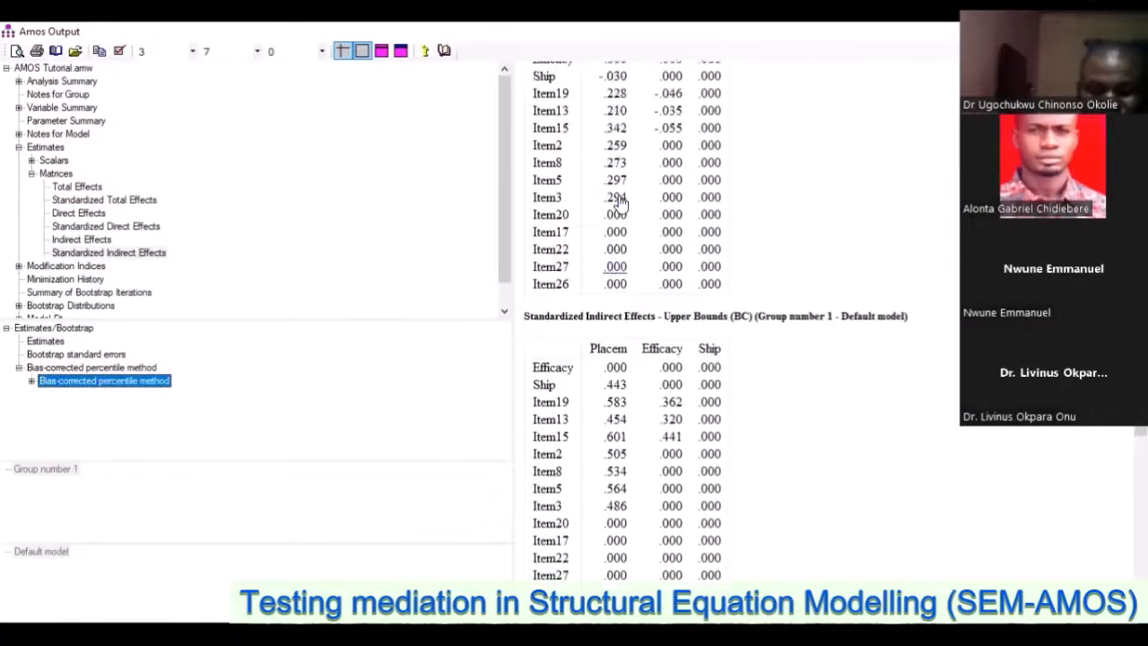
pyautogui.scroll(2, 618, 205)
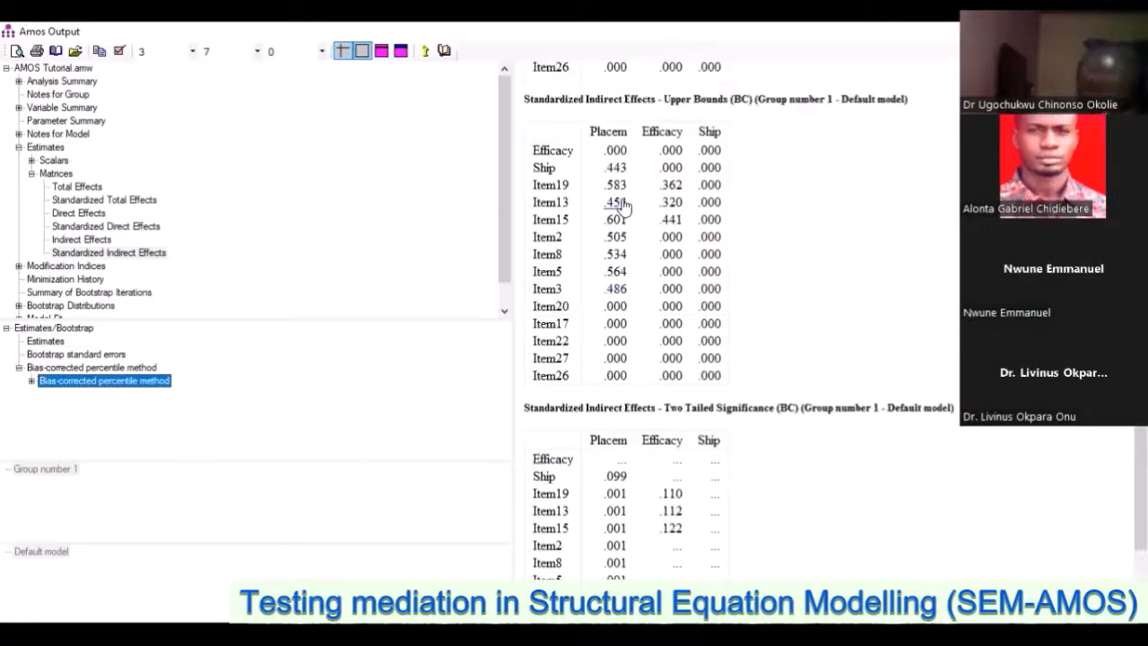
pyautogui.scroll(7, 626, 205)
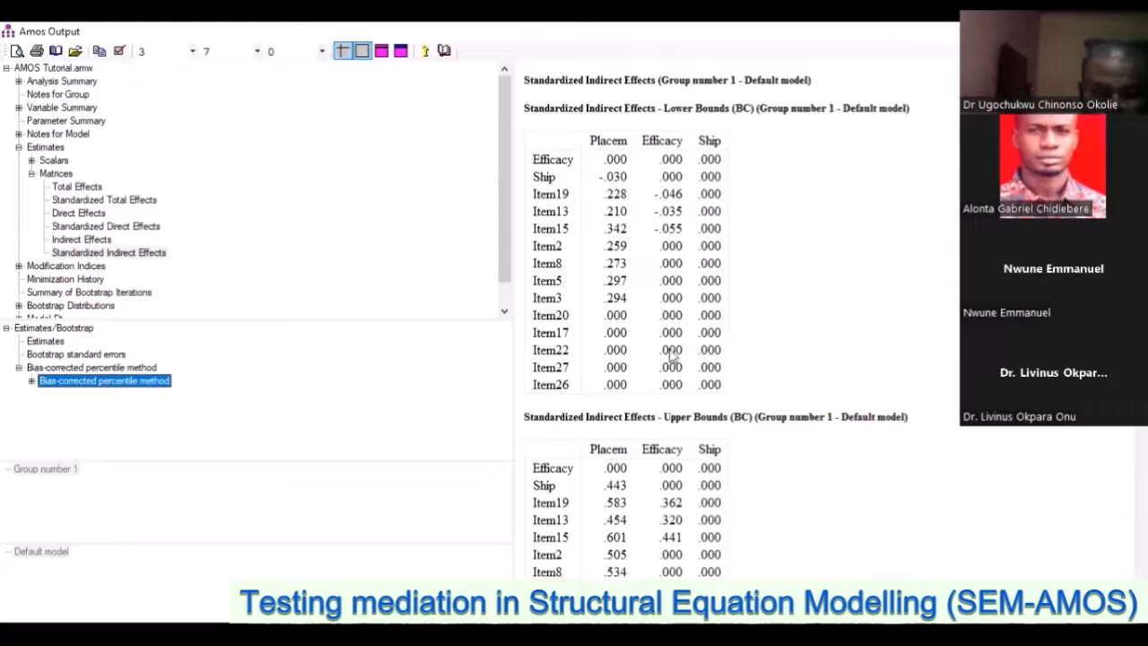
# Return to the path diagram's input model and name the Work Placement Learning to Self-Efficacy regression weight PartA.
pyautogui.hotkey('alt', 'Tab')
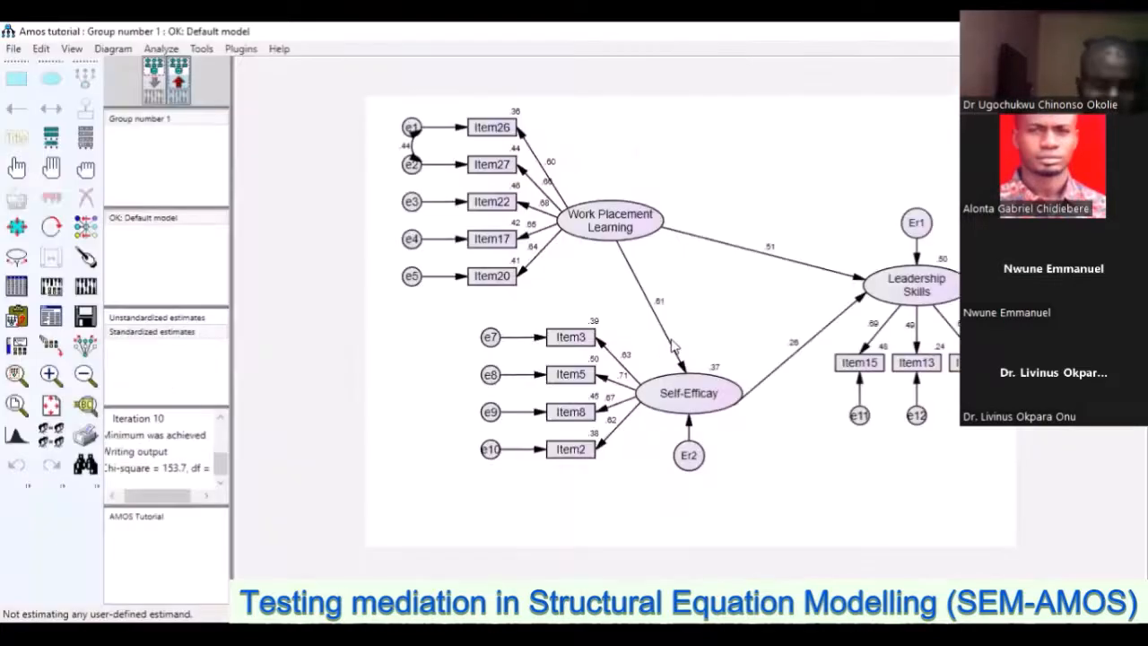
pyautogui.click(163, 82)
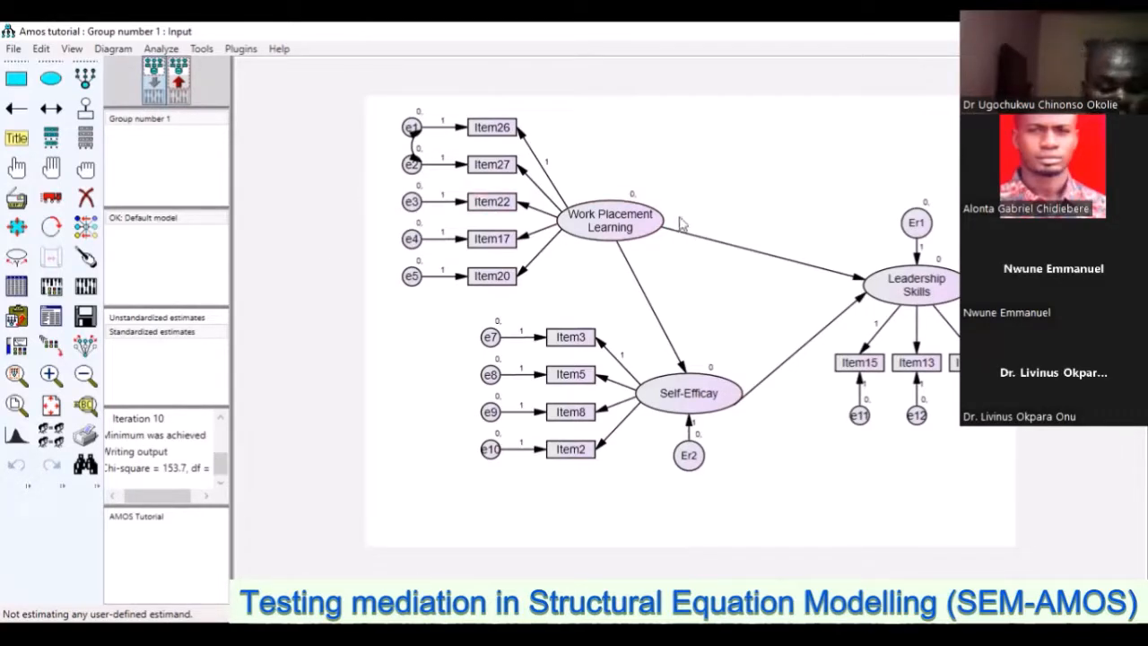
pyautogui.doubleClick(858, 281)
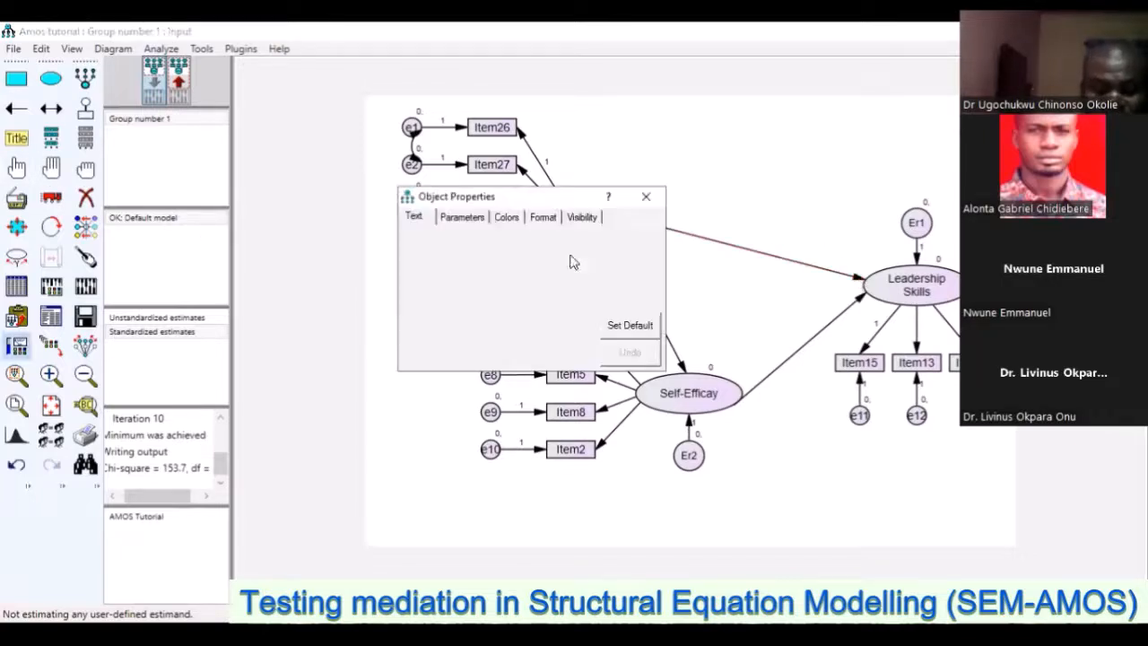
pyautogui.click(647, 197)
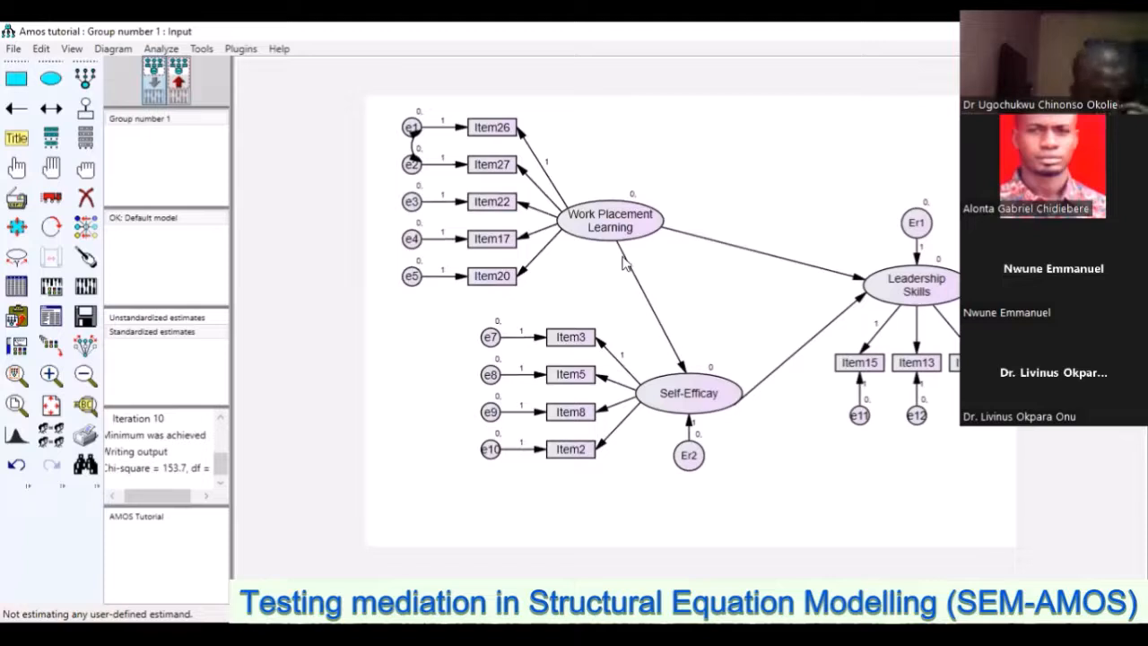
pyautogui.doubleClick(684, 369)
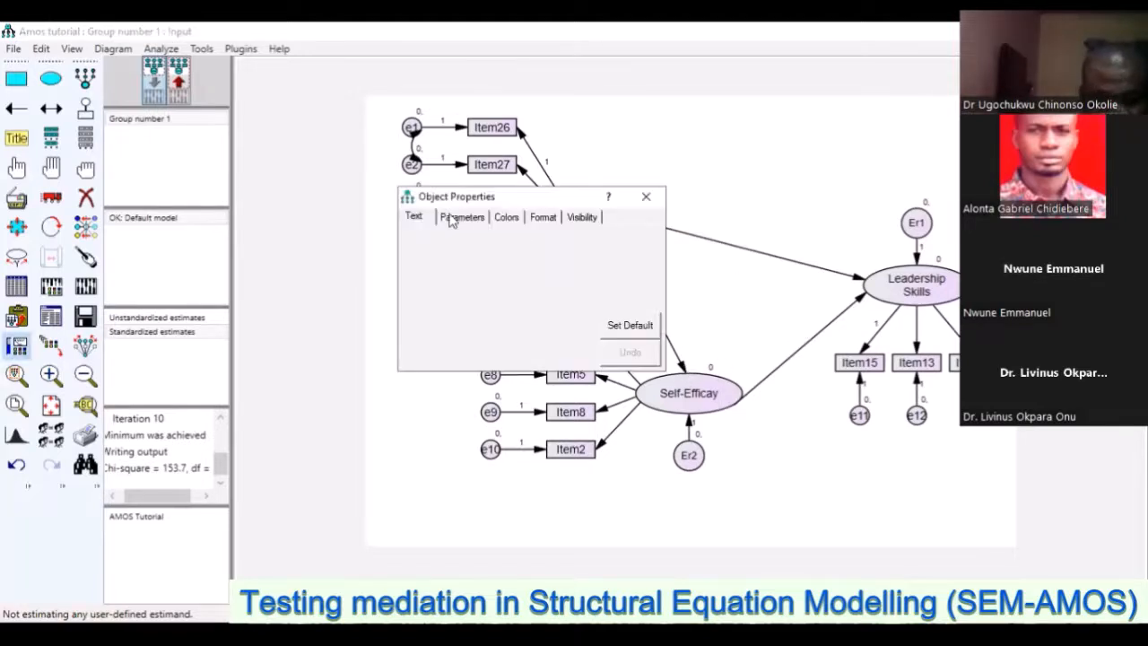
pyautogui.click(453, 217)
pyautogui.write('Pa')
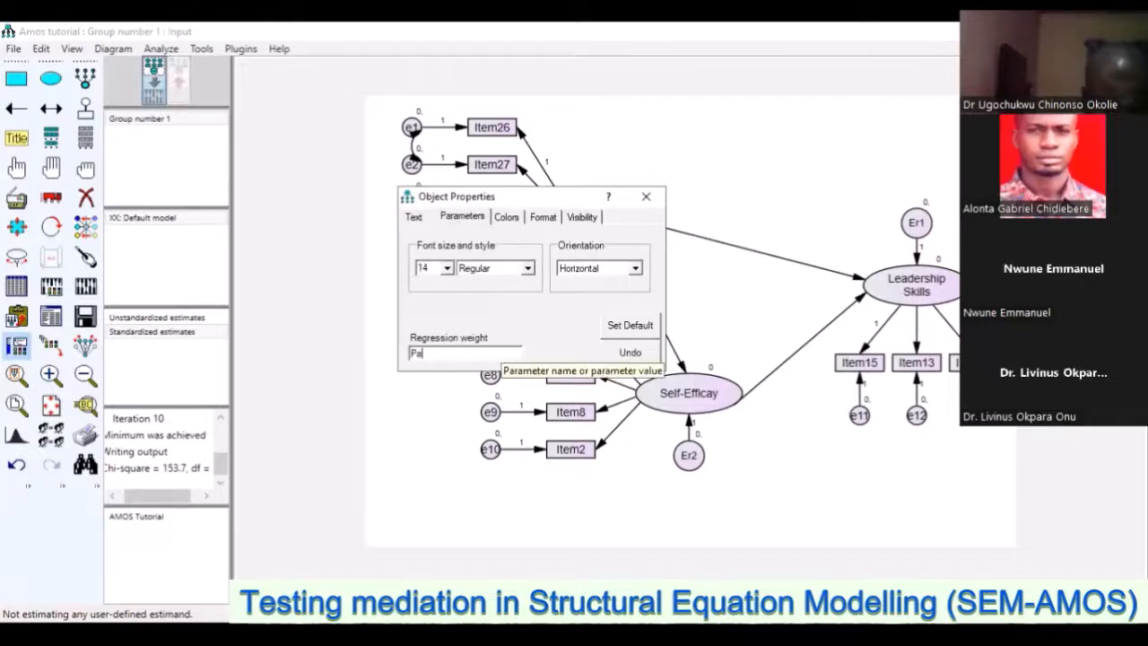
pyautogui.write('rt A')
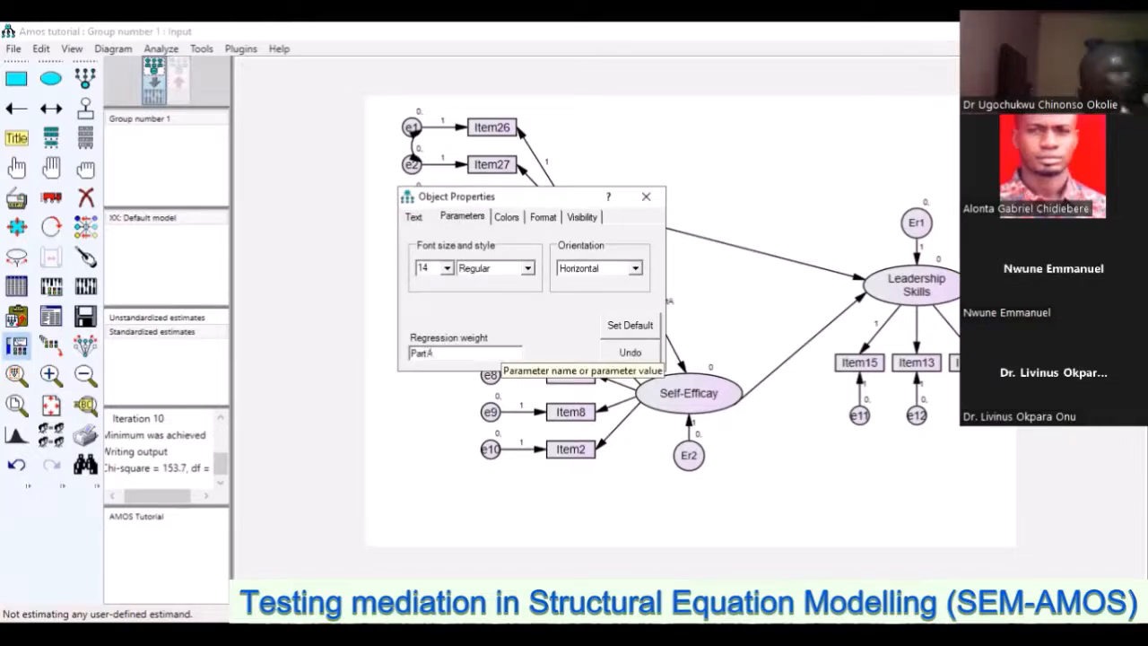
# Name the Self-Efficacy to Leadership Skills regression weight PartB and the Work Placement Learning to Leadership Skills weight PartC.
pyautogui.click(863, 304)
pyautogui.write('Par')
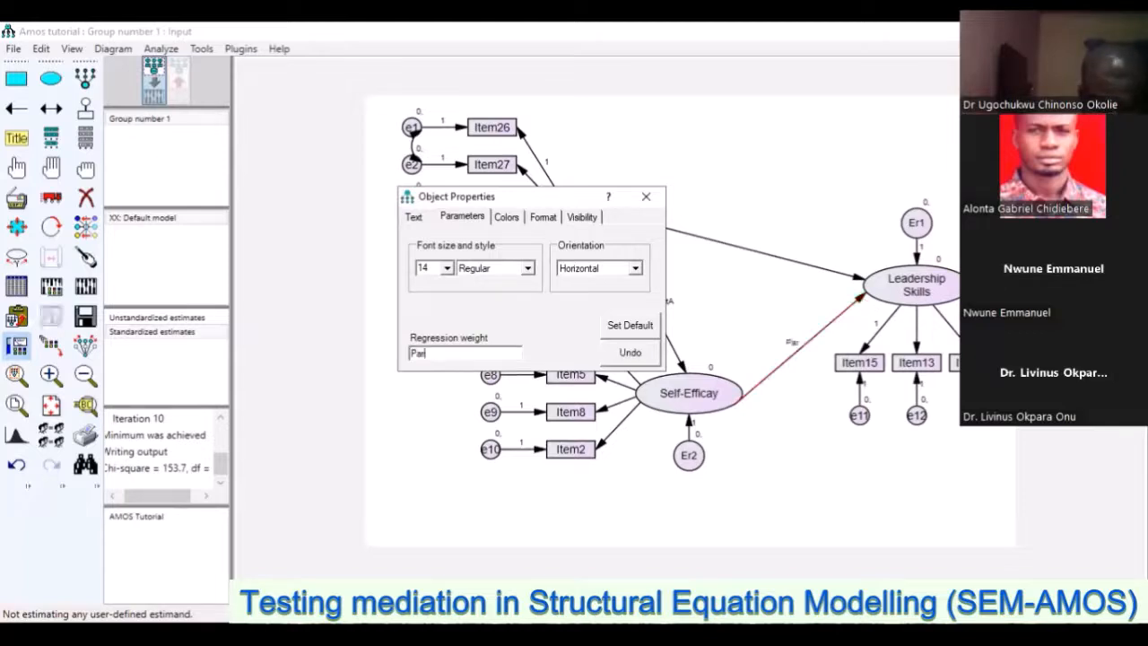
pyautogui.write('tB')
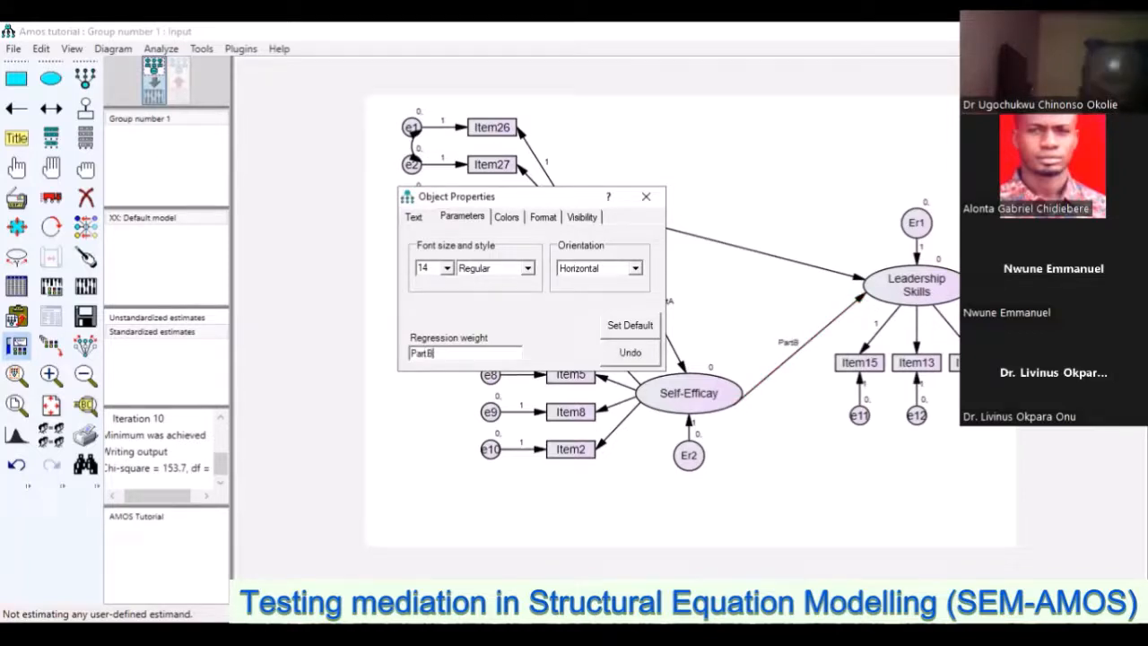
pyautogui.click(858, 285)
pyautogui.write('PartC')
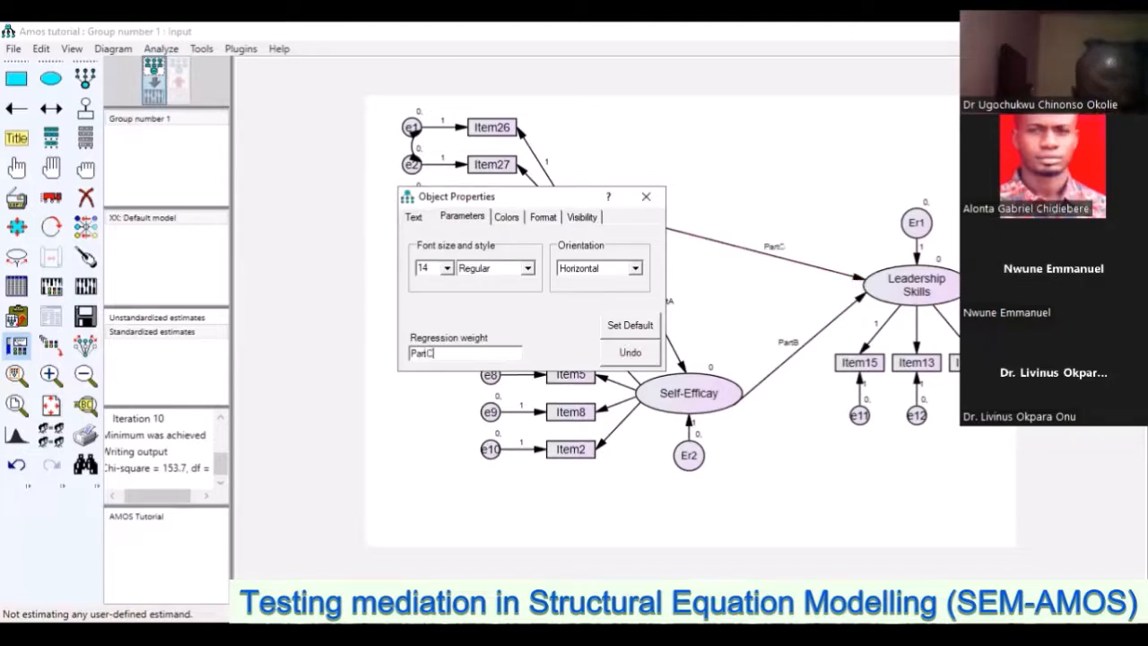
pyautogui.click(648, 199)
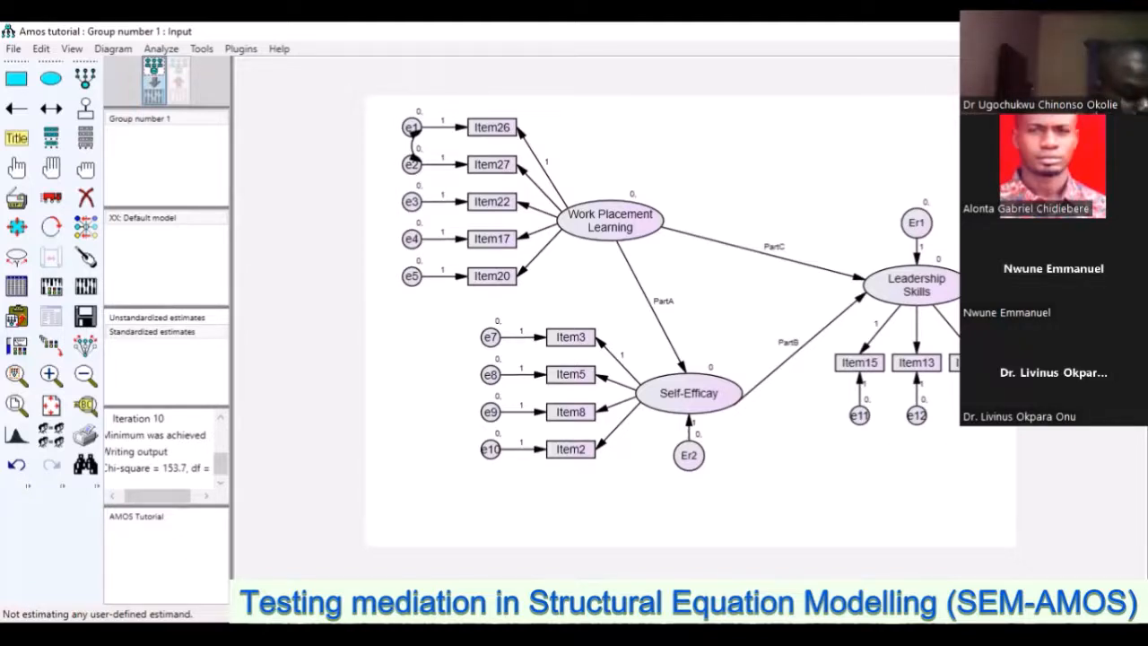
# Start defining new estimands and move the code editor aside so the labelled paths are uncovered.
pyautogui.click(171, 615)
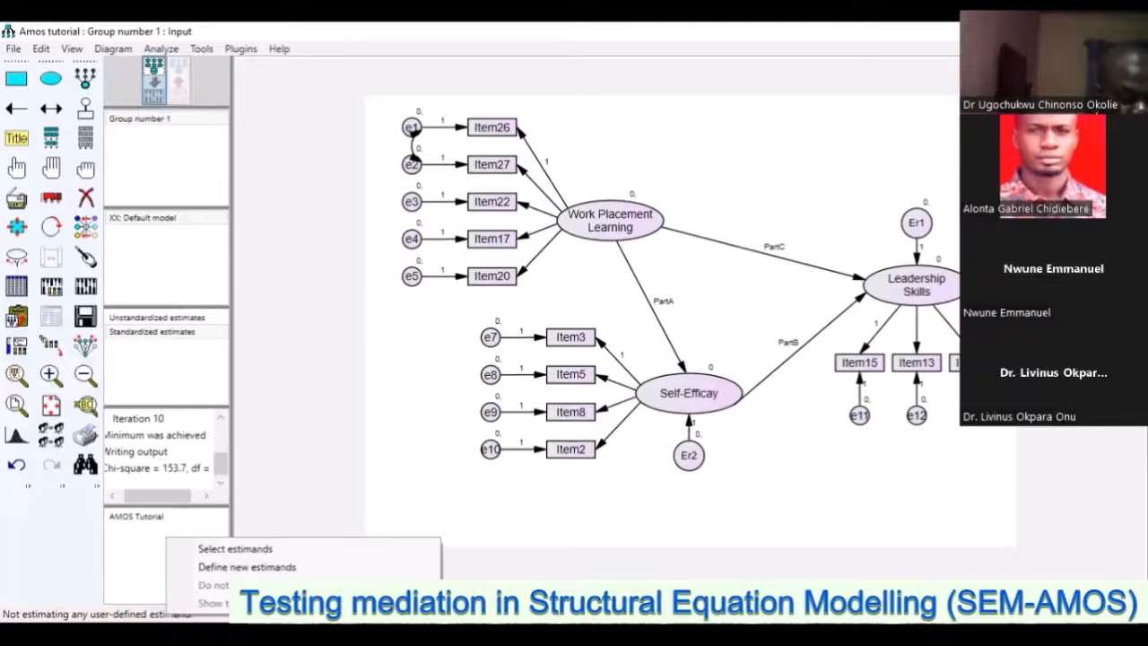
pyautogui.click(226, 569)
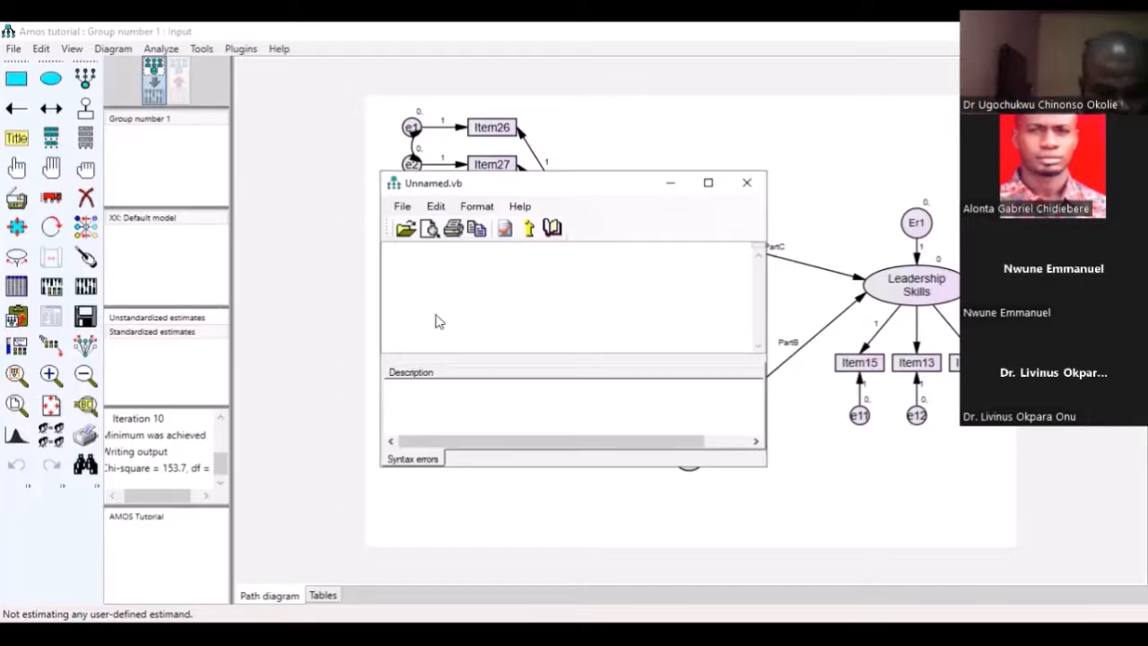
pyautogui.moveTo(492, 183); pyautogui.dragTo(279, 182)
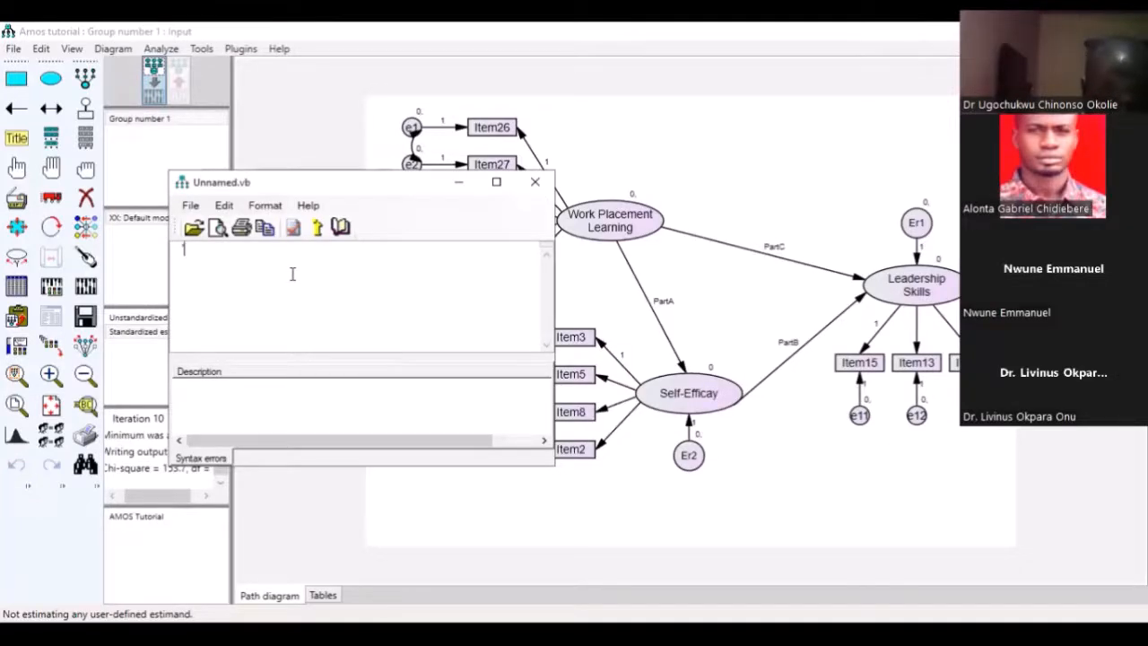
# Write the comment line 'Indi effect of WPL on Leadership via Efficacy in the estimand code.
pyautogui.write('Indi')
pyautogui.write('er')
pyautogui.press('BackSpace')
pyautogui.press('BackSpace')
pyautogui.write('ef')
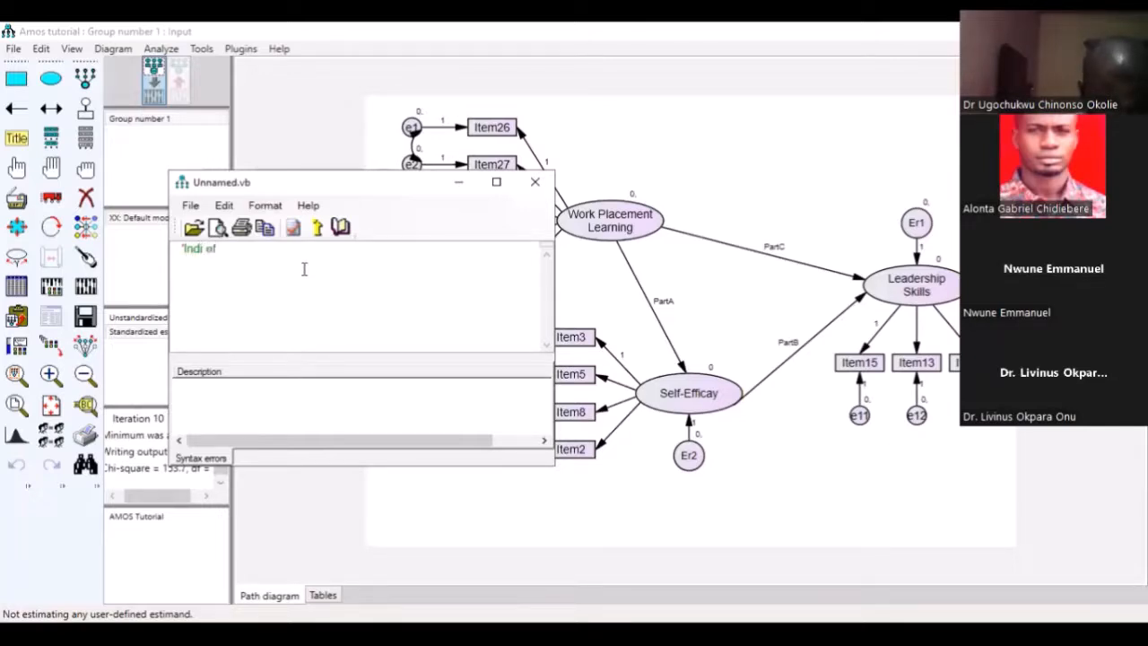
pyautogui.write('fect of ')
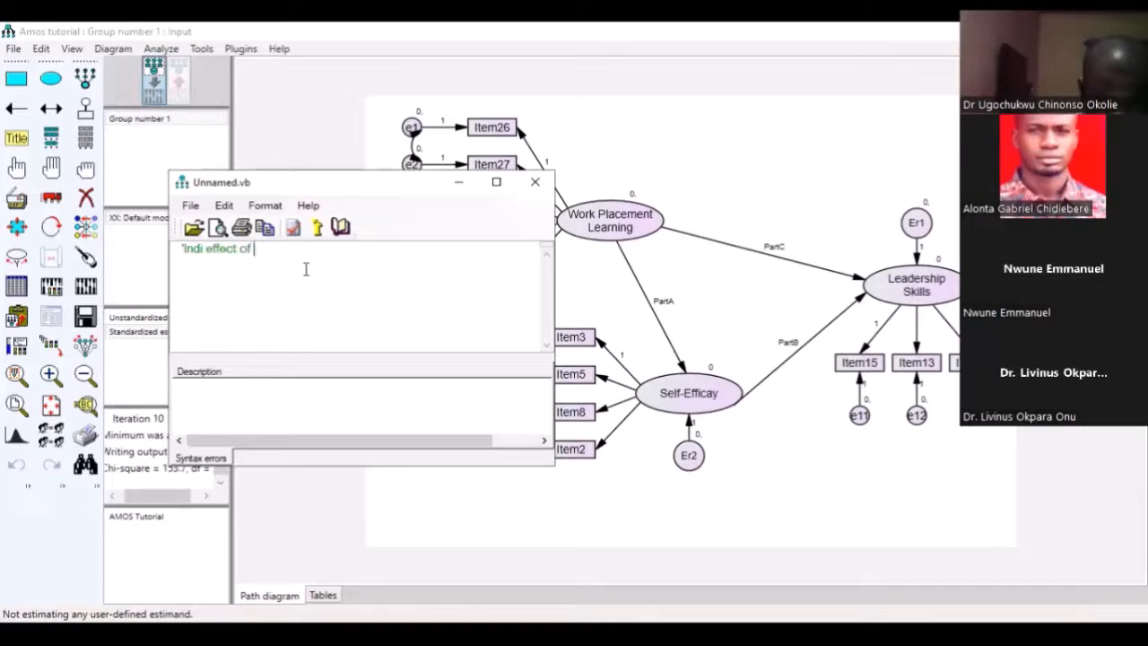
pyautogui.write('WPL to')
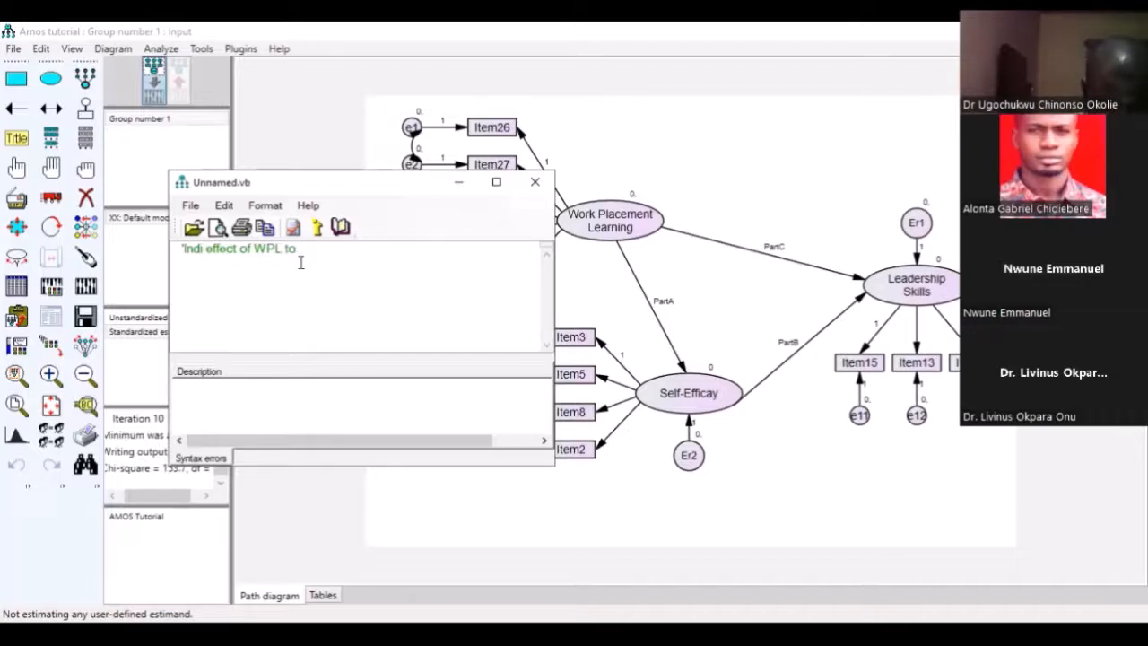
pyautogui.press('BackSpace')
pyautogui.press('BackSpace')
pyautogui.write('on Leadersh')
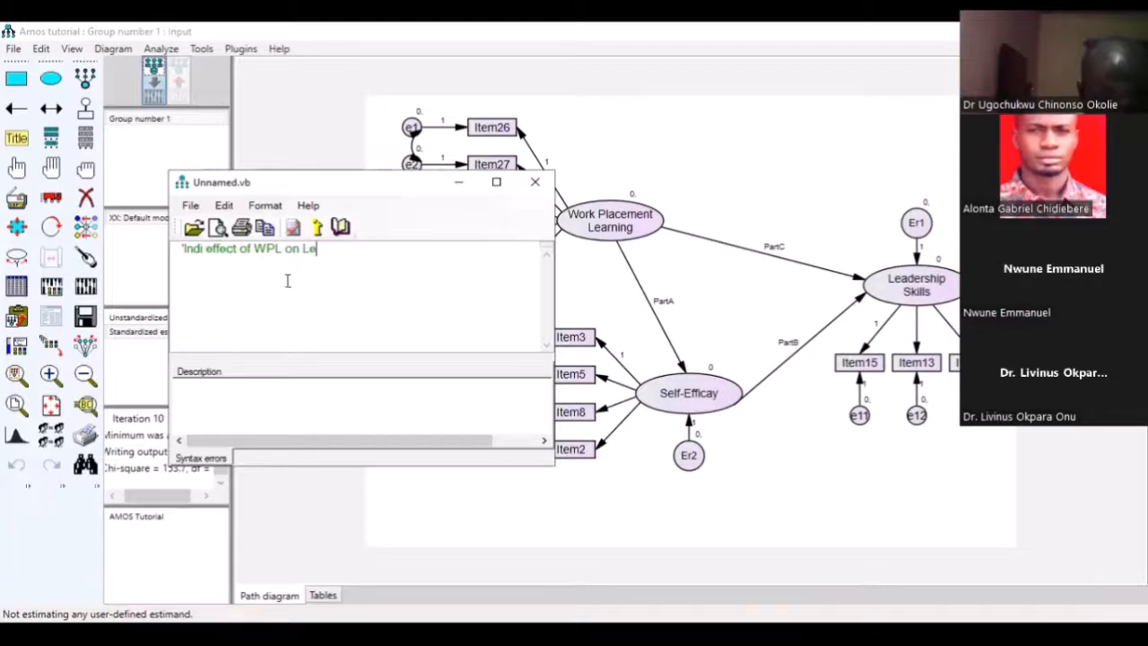
pyautogui.write('ip ')
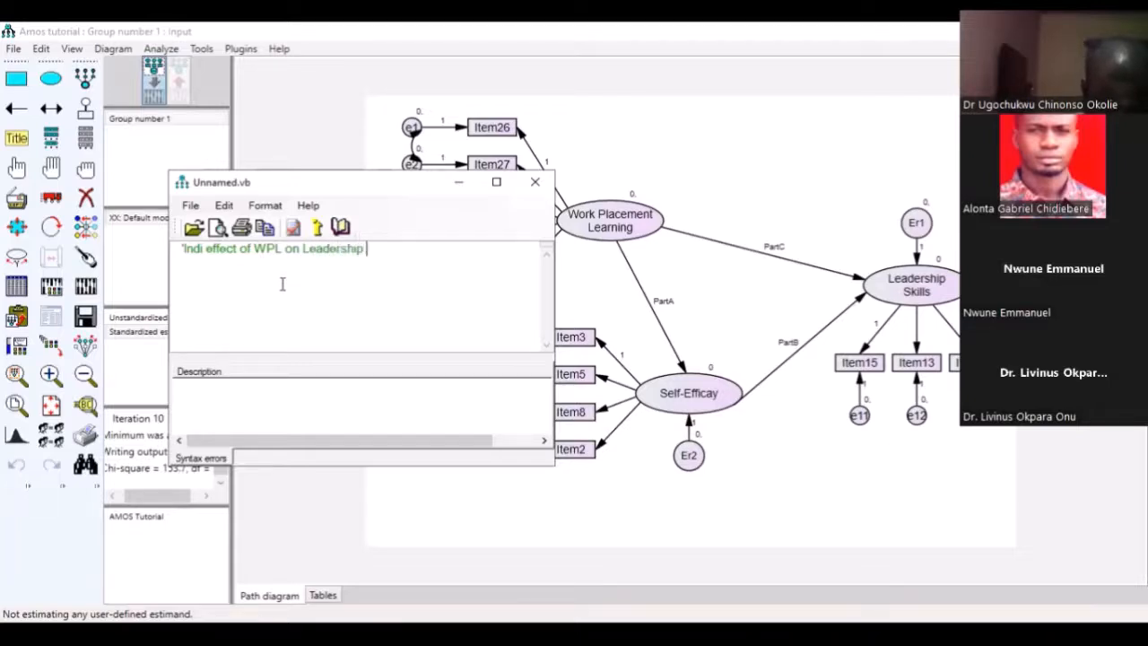
pyautogui.write('via Efficacy')
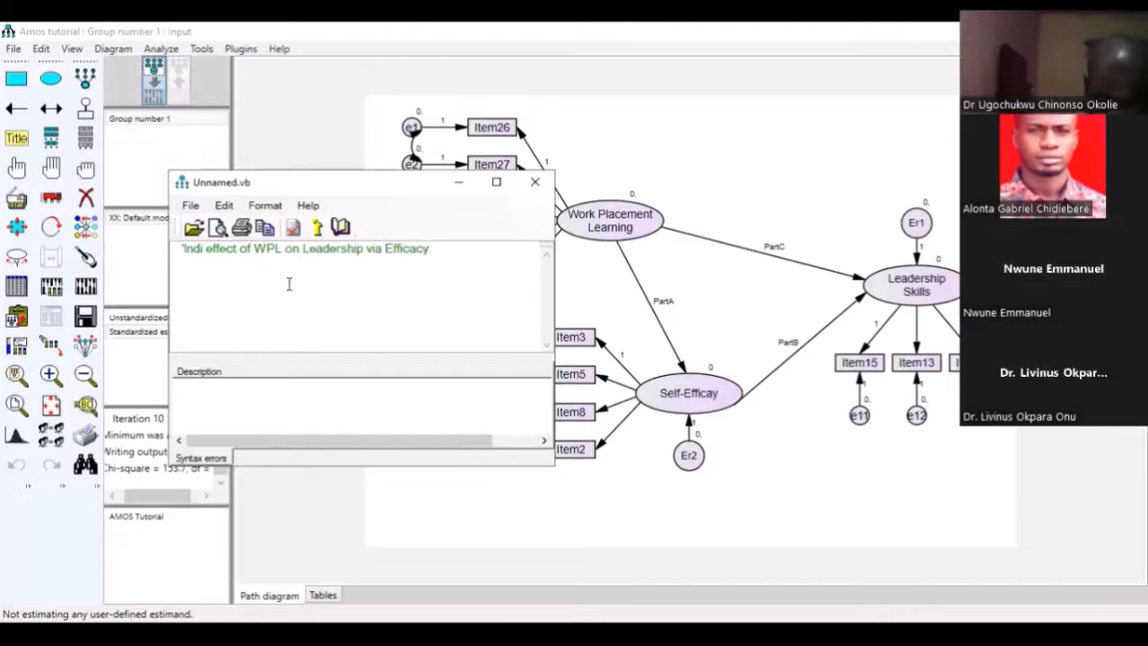
# Add the estimand Ind=PartA*PartB below the comment and check the code's syntax.
pyautogui.press('Return')
pyautogui.write('Ind')
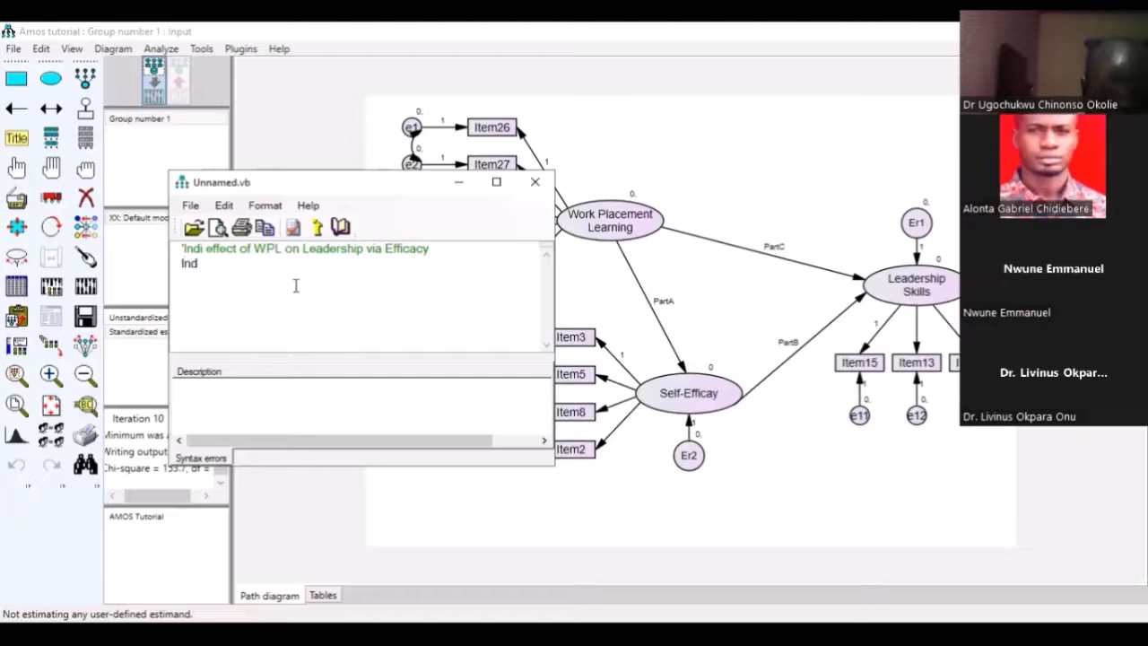
pyautogui.write('=PArtA')
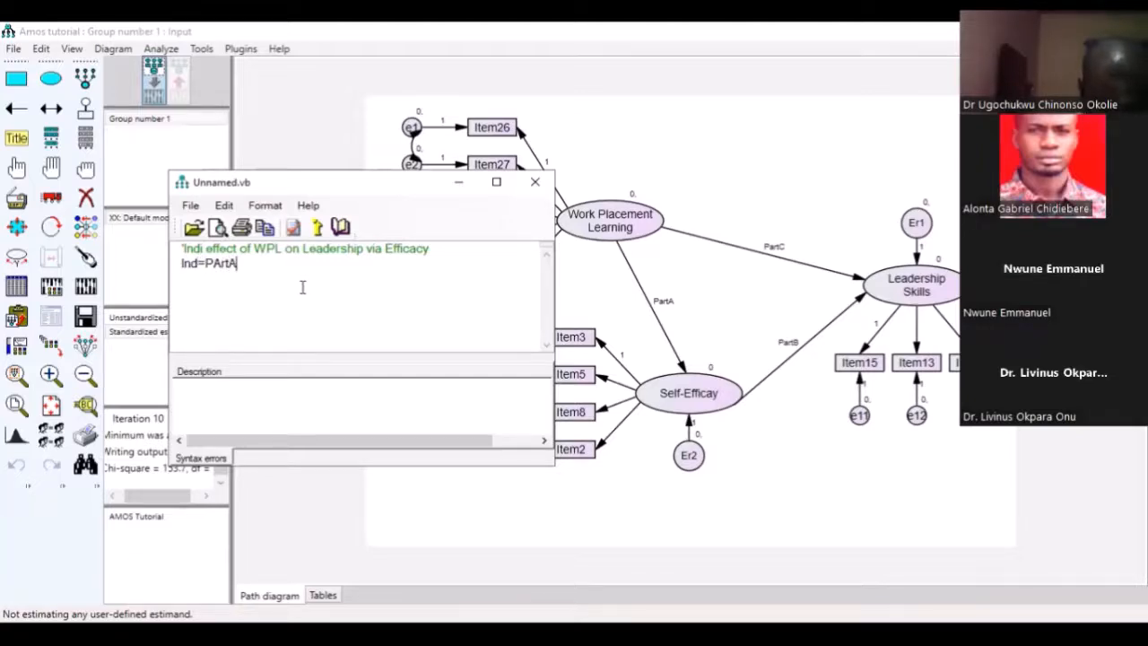
pyautogui.write('*PartB')
pyautogui.press('Left')
pyautogui.press('Left')
pyautogui.press('Left')
pyautogui.press('Left')
pyautogui.press('Left')
pyautogui.press('Left')
pyautogui.press('Left')
pyautogui.press('Left')
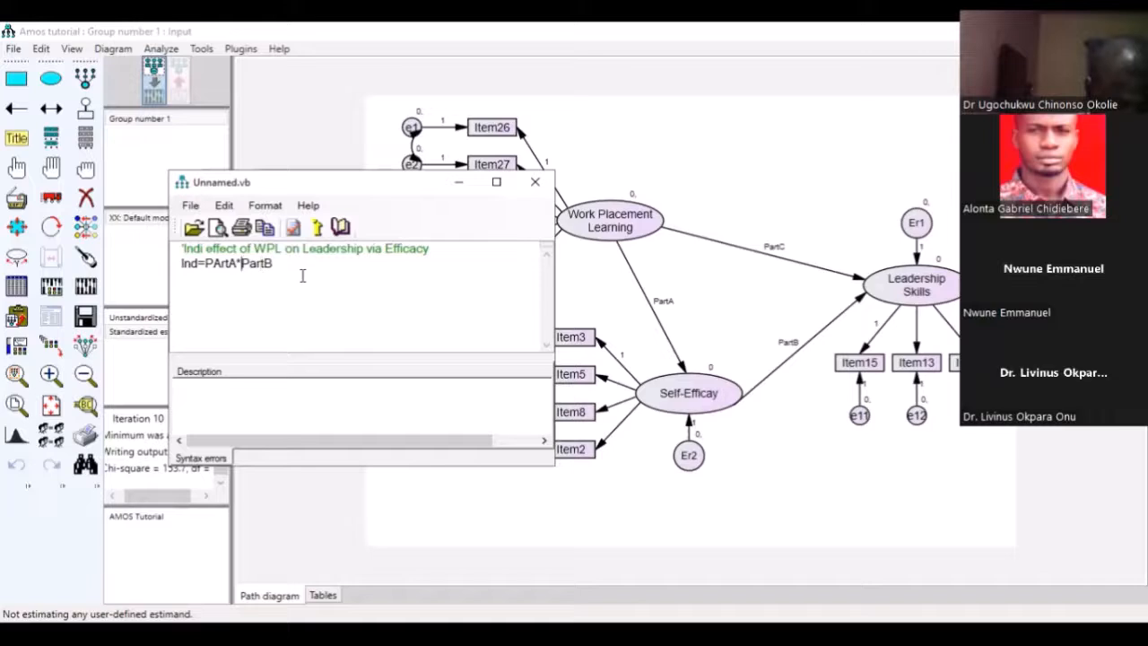
pyautogui.press('Left')
pyautogui.press('BackSpace')
pyautogui.write('a')
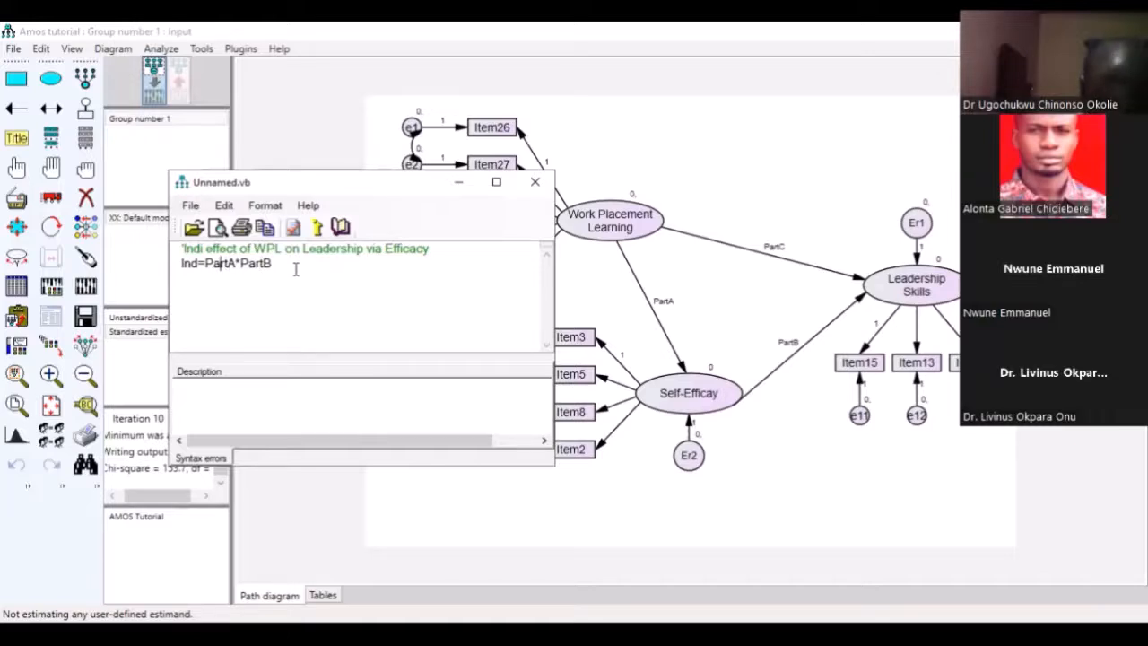
pyautogui.press('Right')
pyautogui.press('Right')
pyautogui.press('Right')
pyautogui.press('Right')
pyautogui.press('Right')
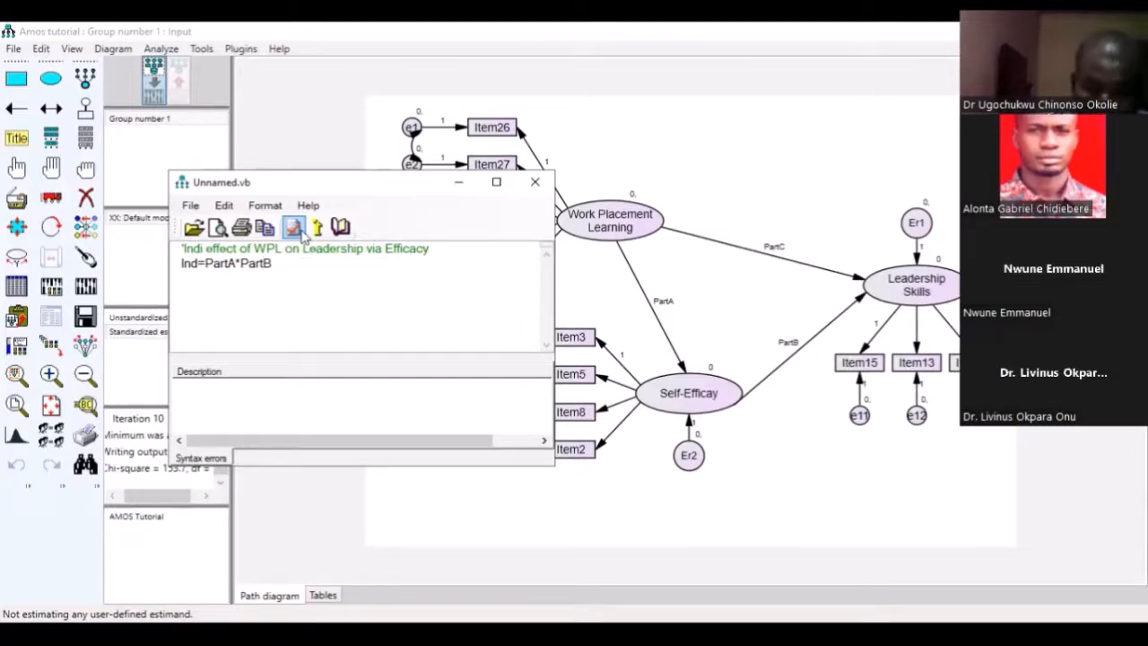
pyautogui.click(296, 229)
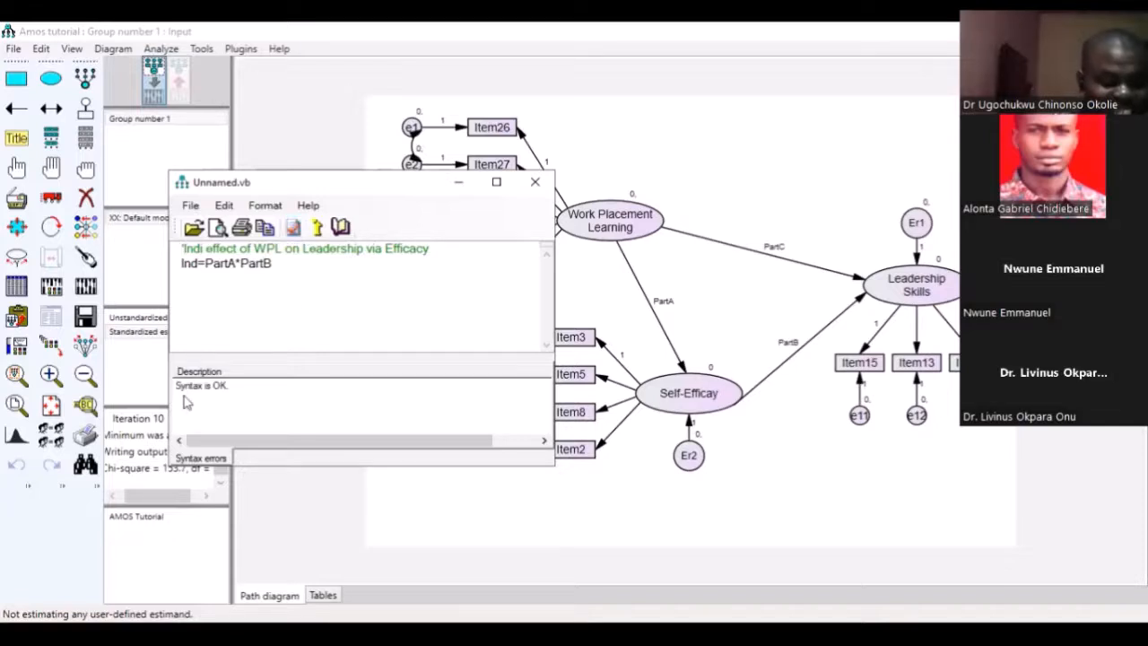
pyautogui.click(179, 386)
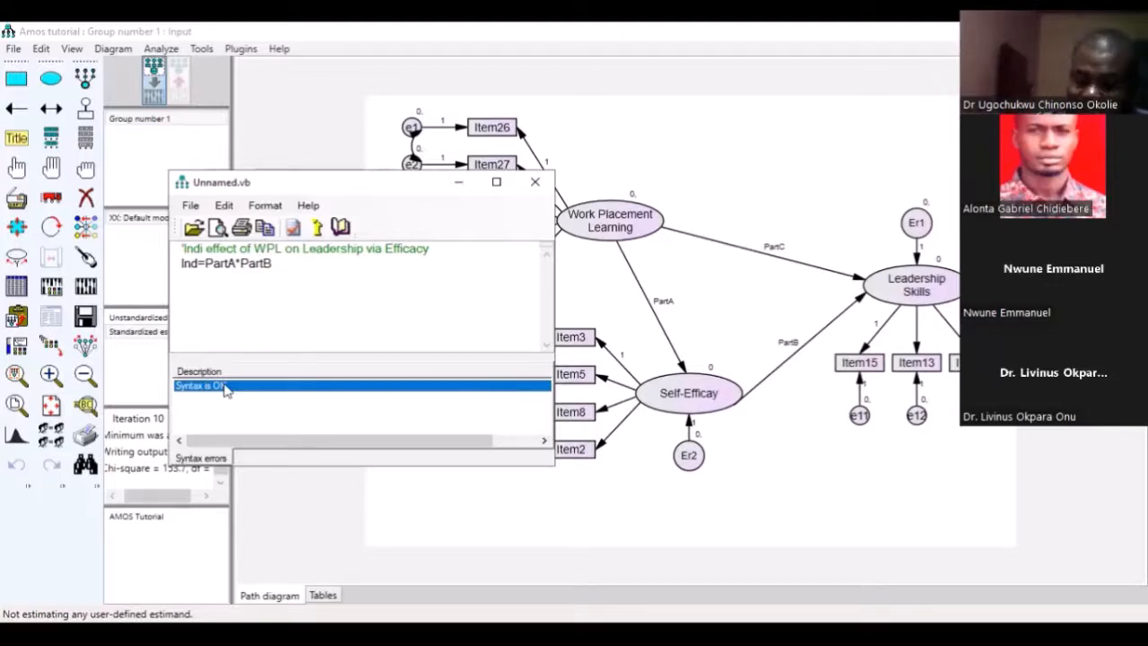
# Write the comment line 'Total Effect below the Ind estimand in the estimand code.
pyautogui.click(277, 264)
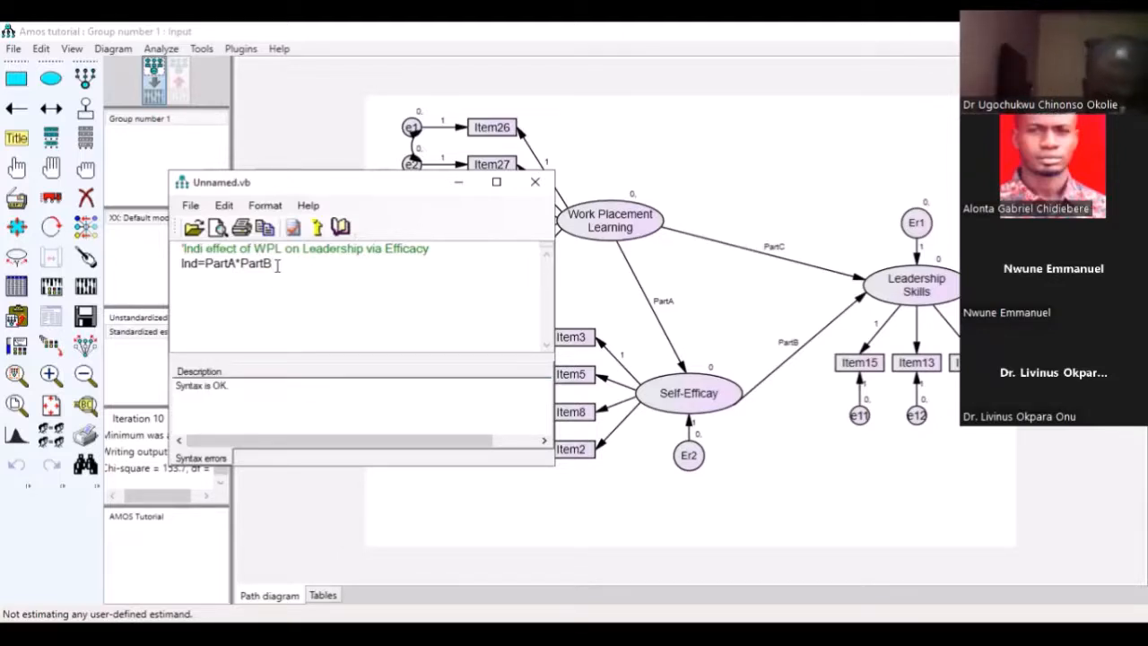
pyautogui.press('Return')
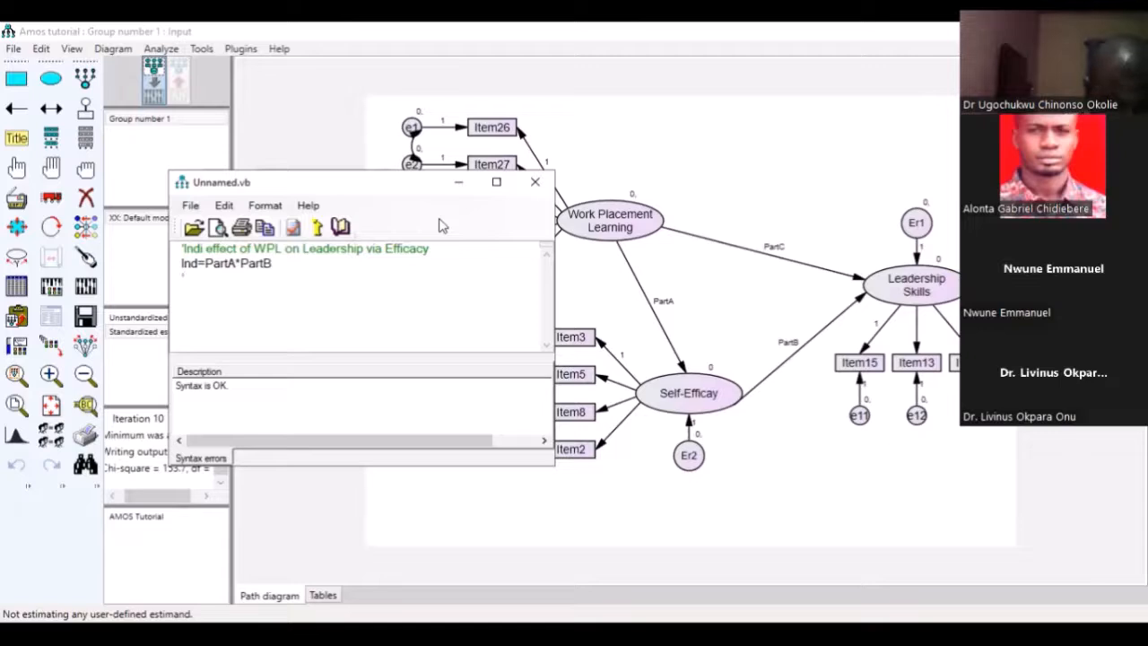
pyautogui.write("'Total")
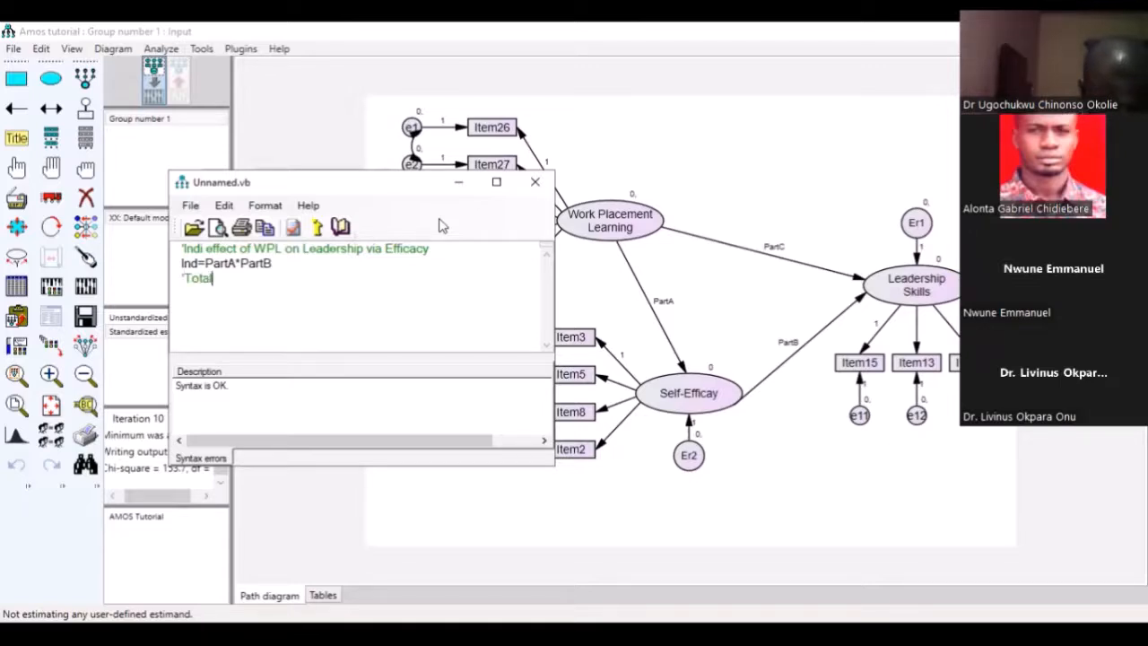
pyautogui.write(' Effect')
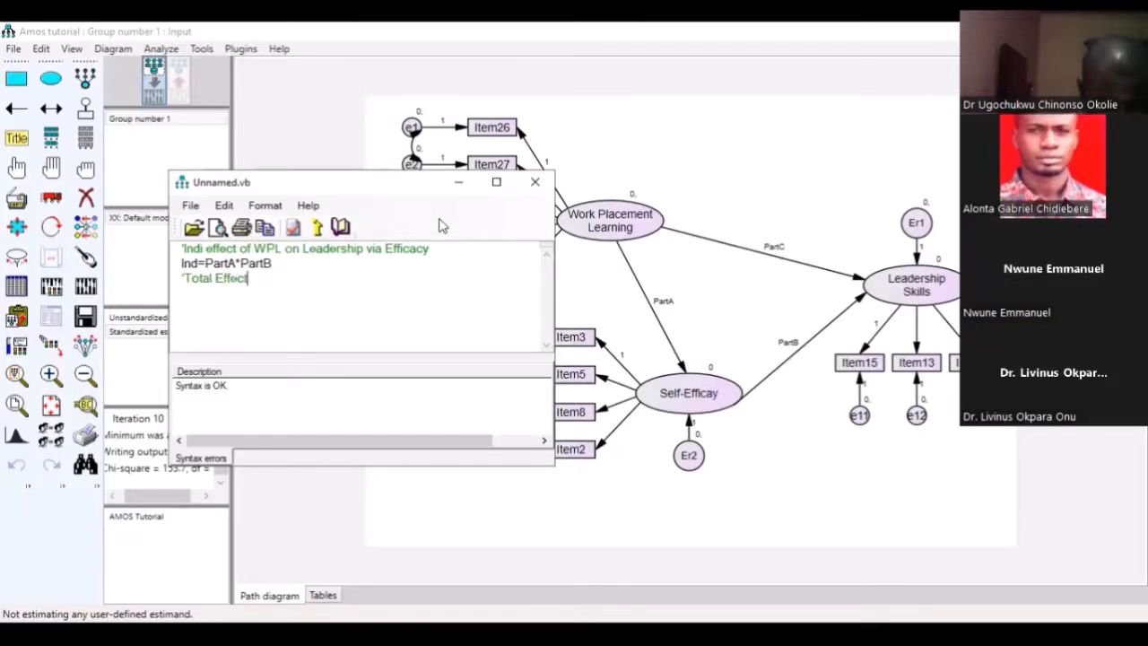
# Add the estimand Total=Ind+PartC below the 'Total Effect comment and check the code's syntax.
pyautogui.press('Return')
pyautogui.write('To')
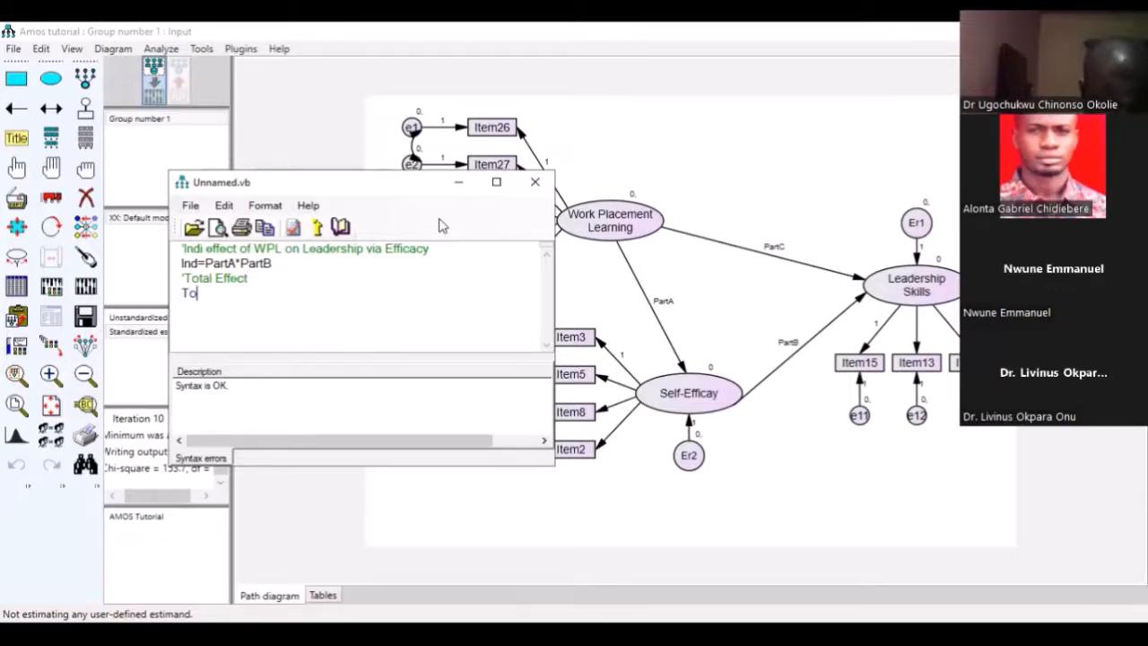
pyautogui.write('tal=Ind')
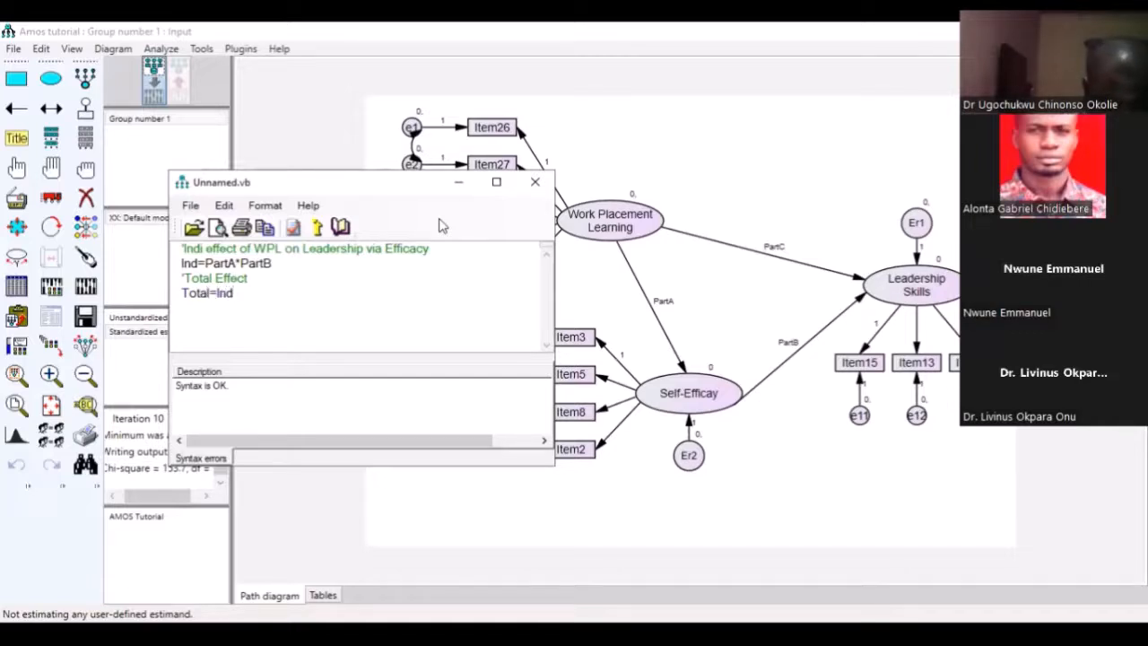
pyautogui.write('+P')
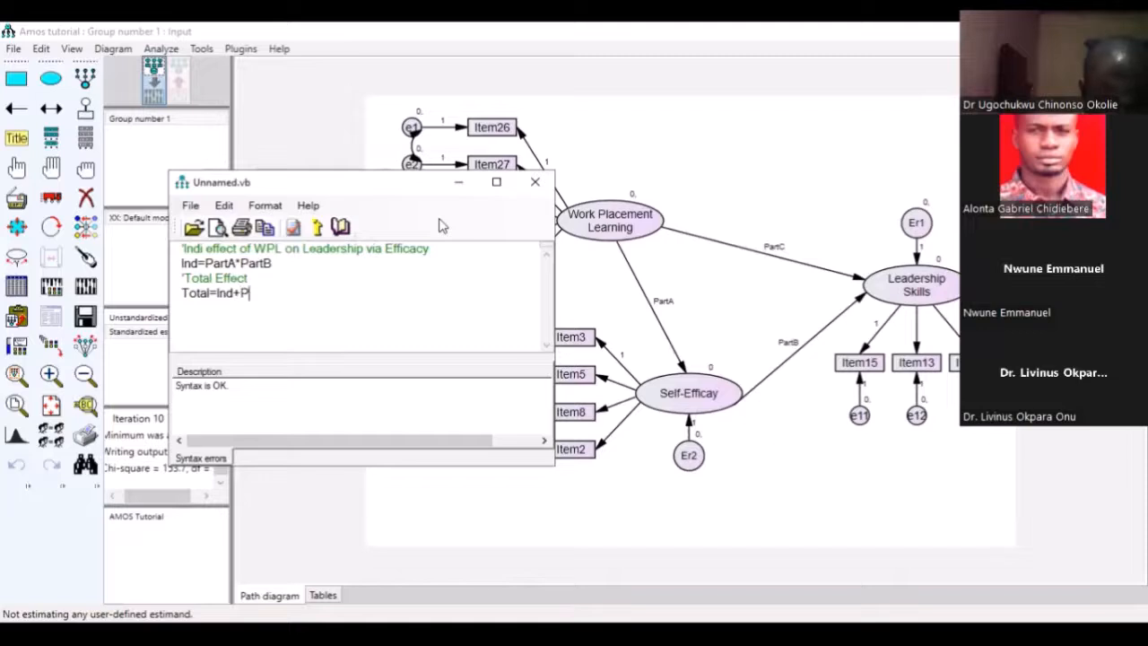
pyautogui.write('artC')
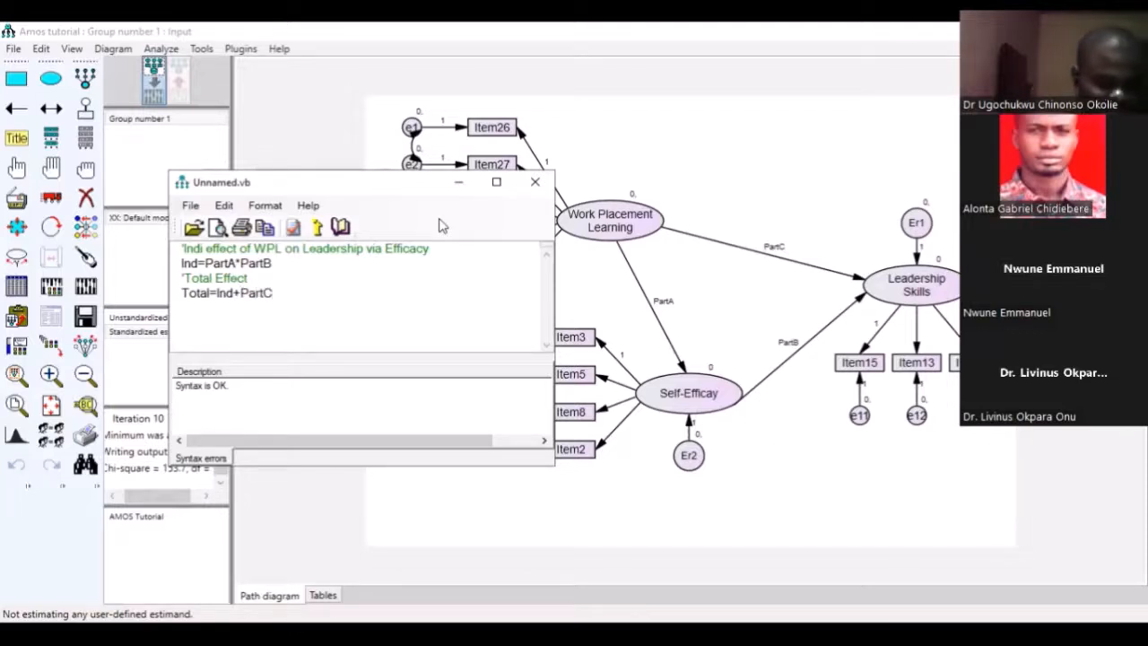
pyautogui.click(295, 229)
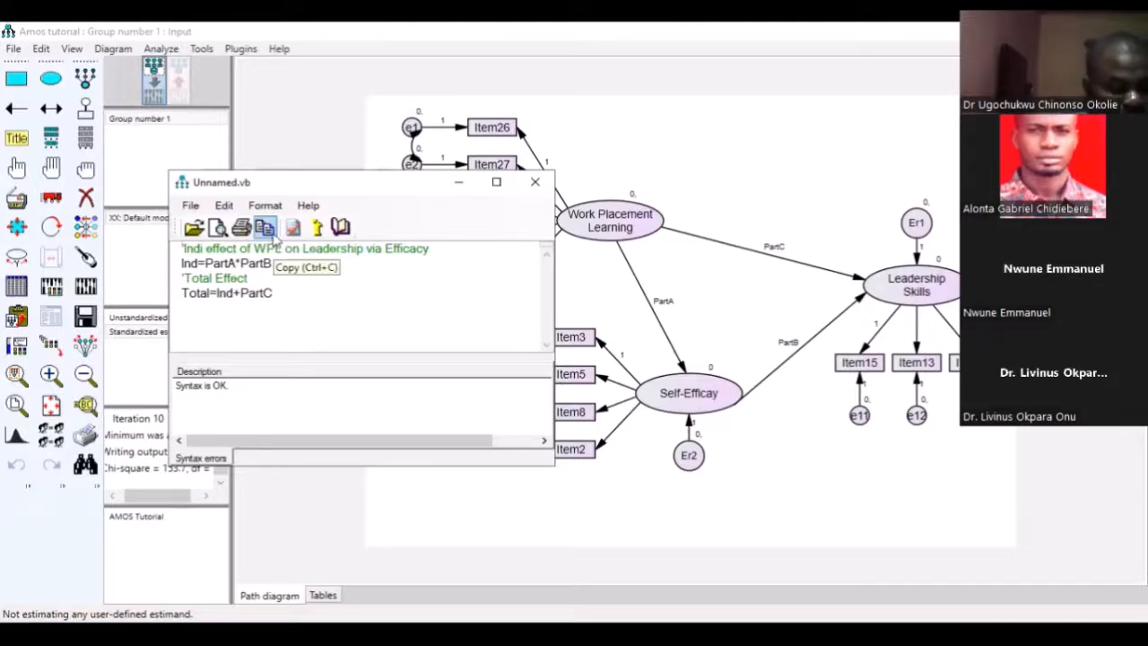
# Save the estimand definitions on the Desktop as the simple estimand file Esti data and close the code editor.
pyautogui.click(190, 206)
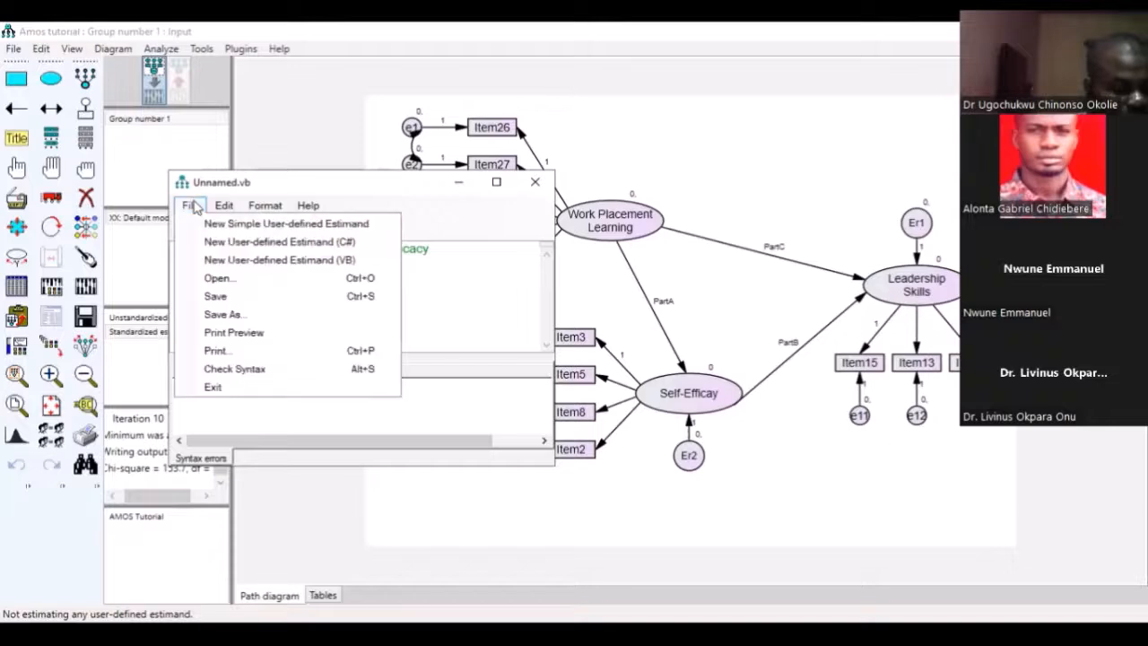
pyautogui.click(227, 302)
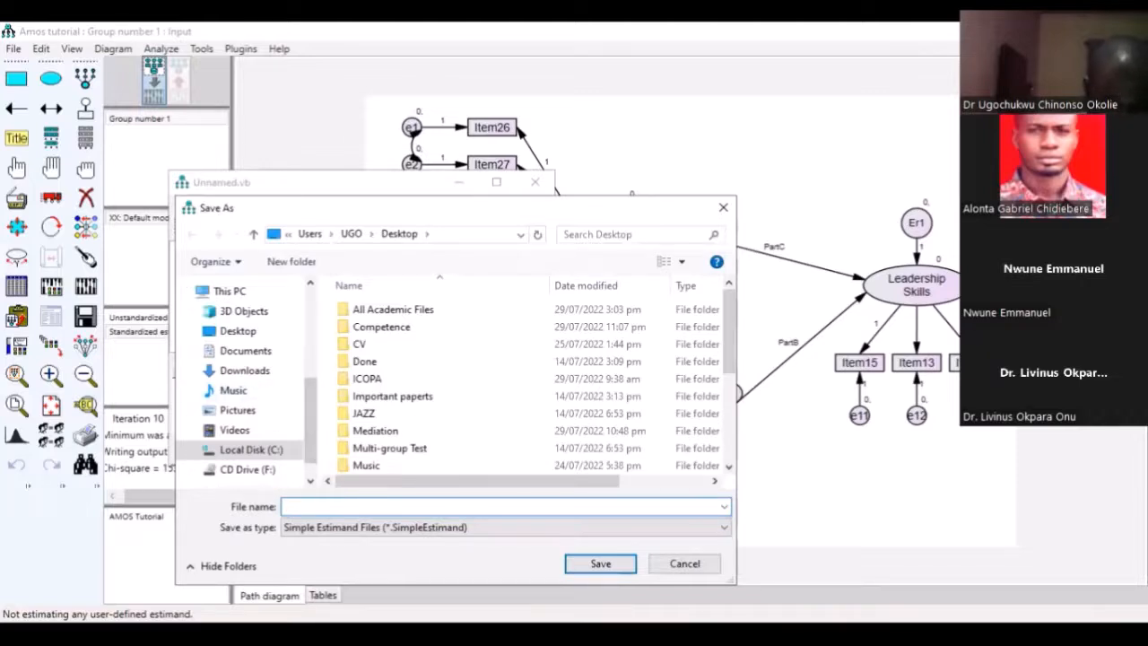
pyautogui.write('S')
pyautogui.press('BackSpace')
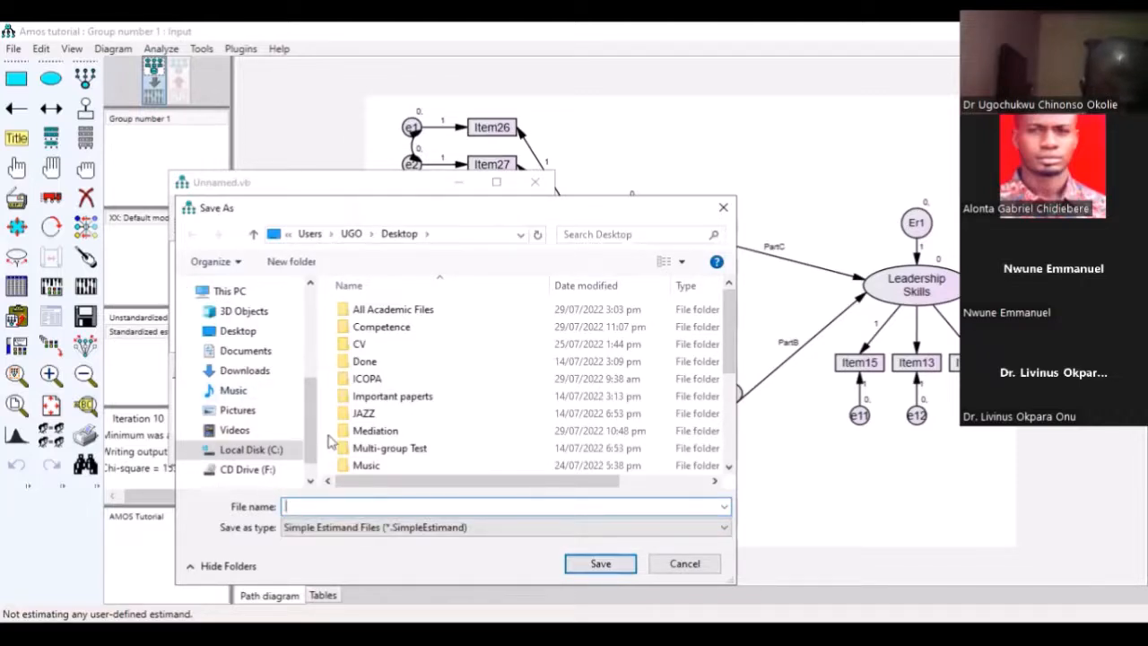
pyautogui.write('Esti')
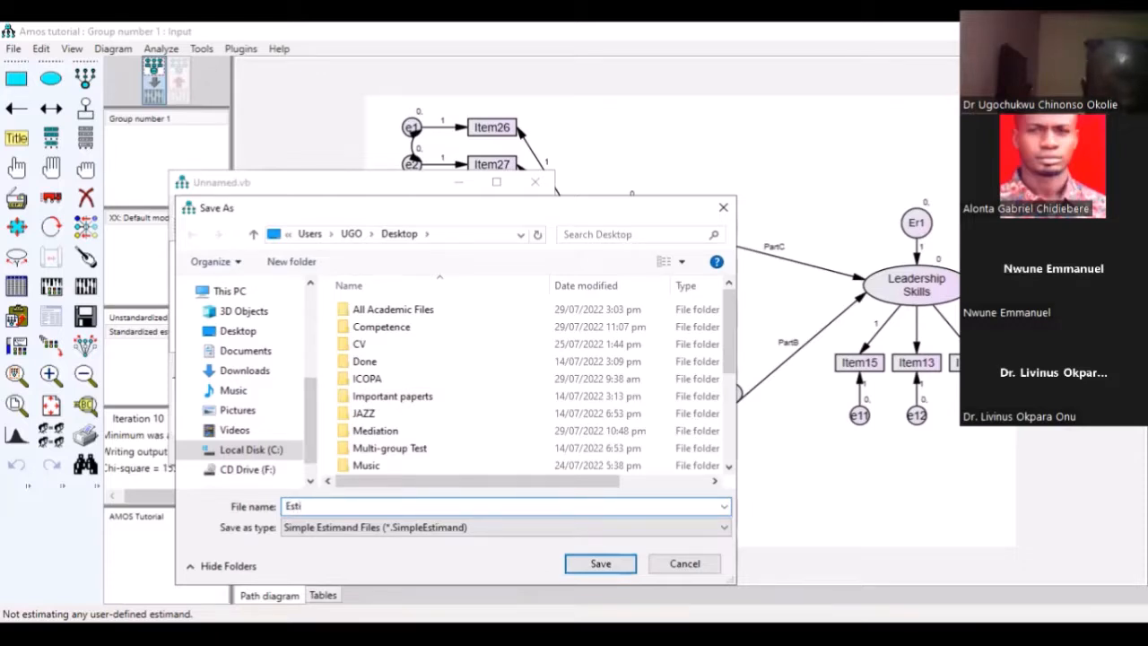
pyautogui.write(' data')
pyautogui.click(617, 563)
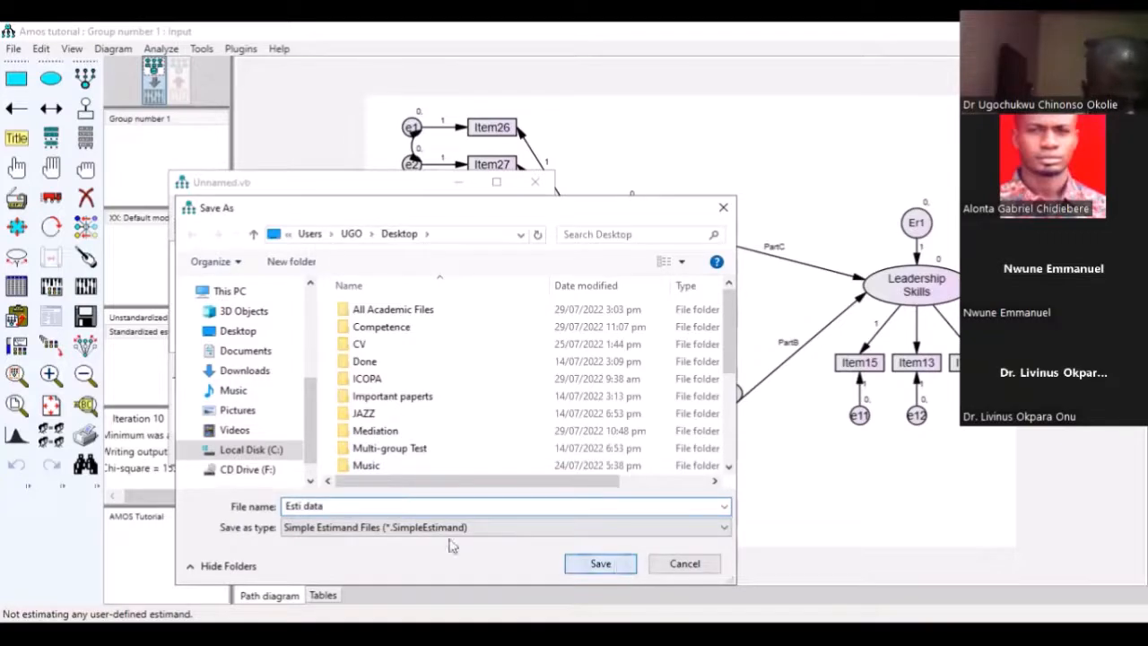
pyautogui.click(534, 184)
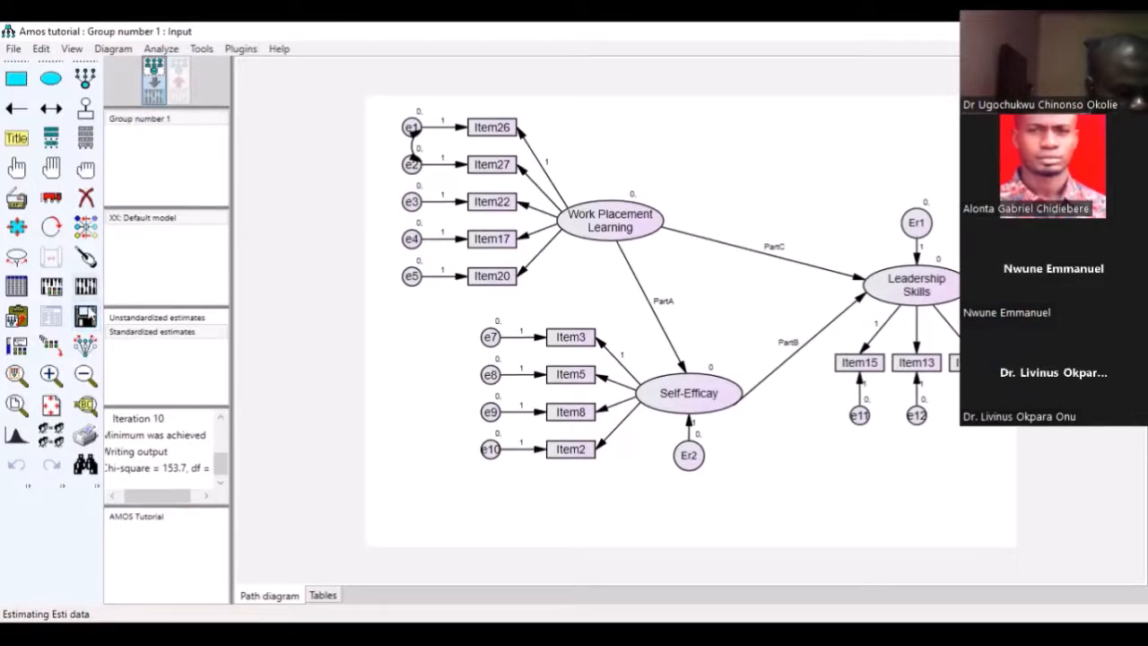
# Calculate the model's estimates, showing them on the path diagram, and open the text output.
pyautogui.click(86, 286)
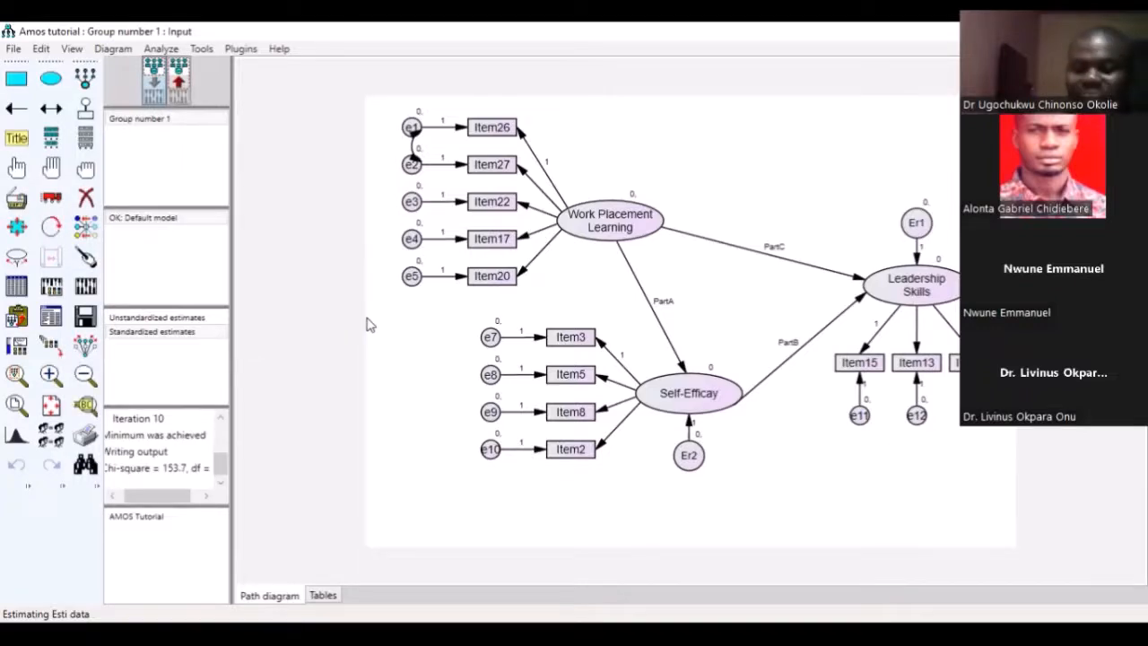
pyautogui.click(182, 83)
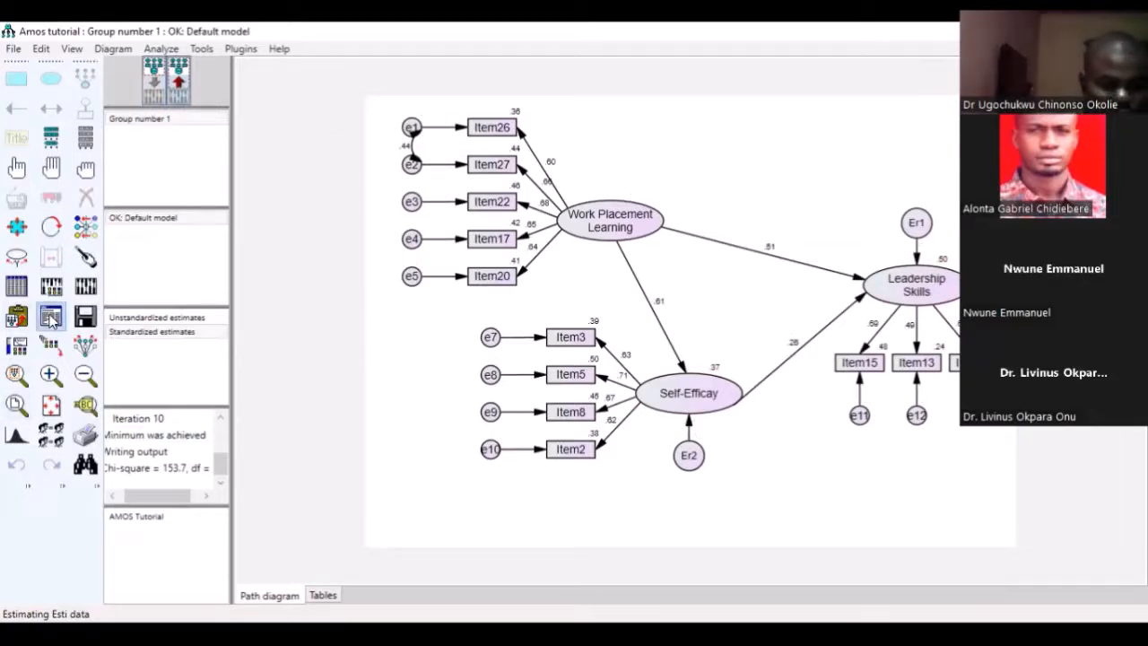
pyautogui.click(51, 321)
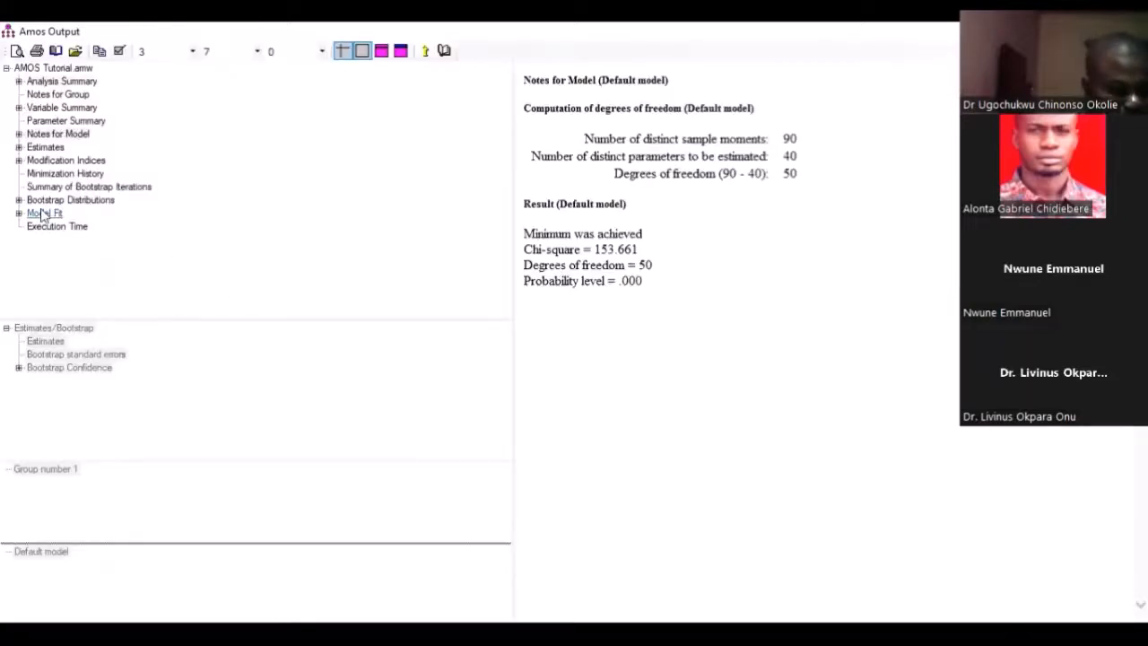
# Display the scalar standardized regression weights with their bias-corrected percentile bootstrap confidence limits.
pyautogui.click(18, 147)
pyautogui.click(34, 161)
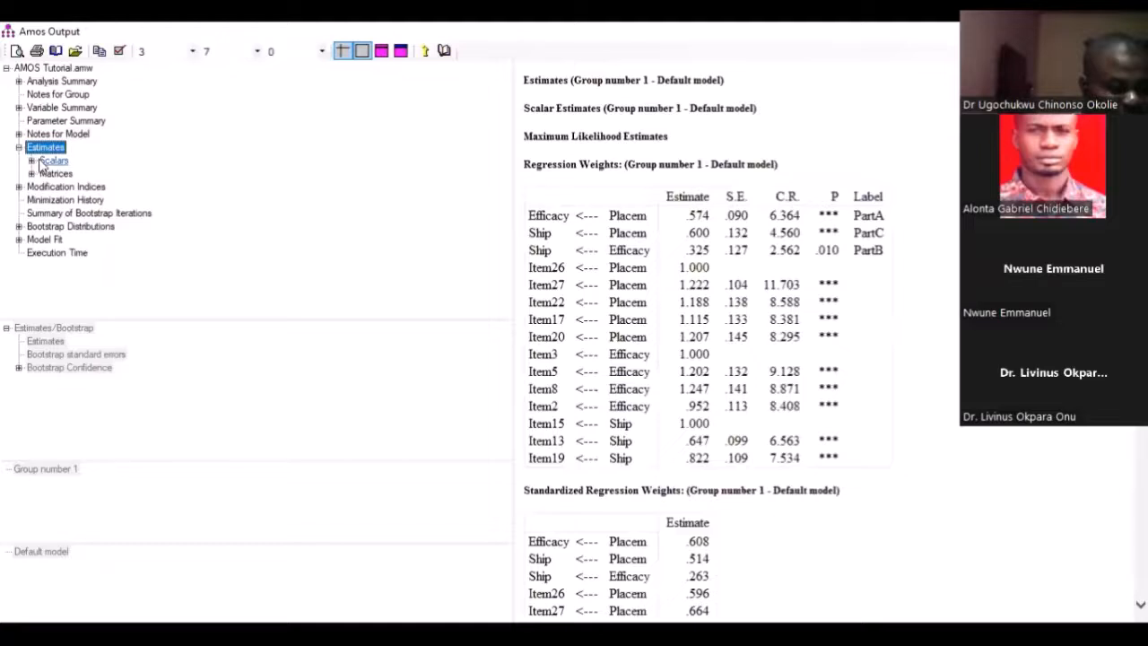
pyautogui.click(32, 160)
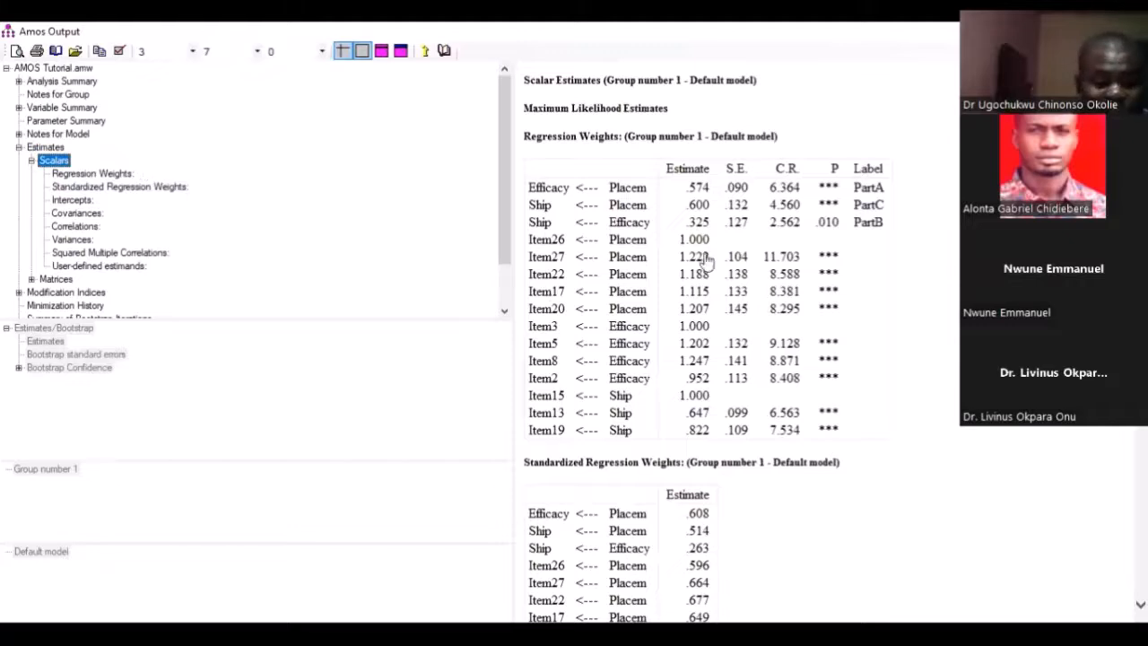
pyautogui.click(103, 175)
pyautogui.click(115, 188)
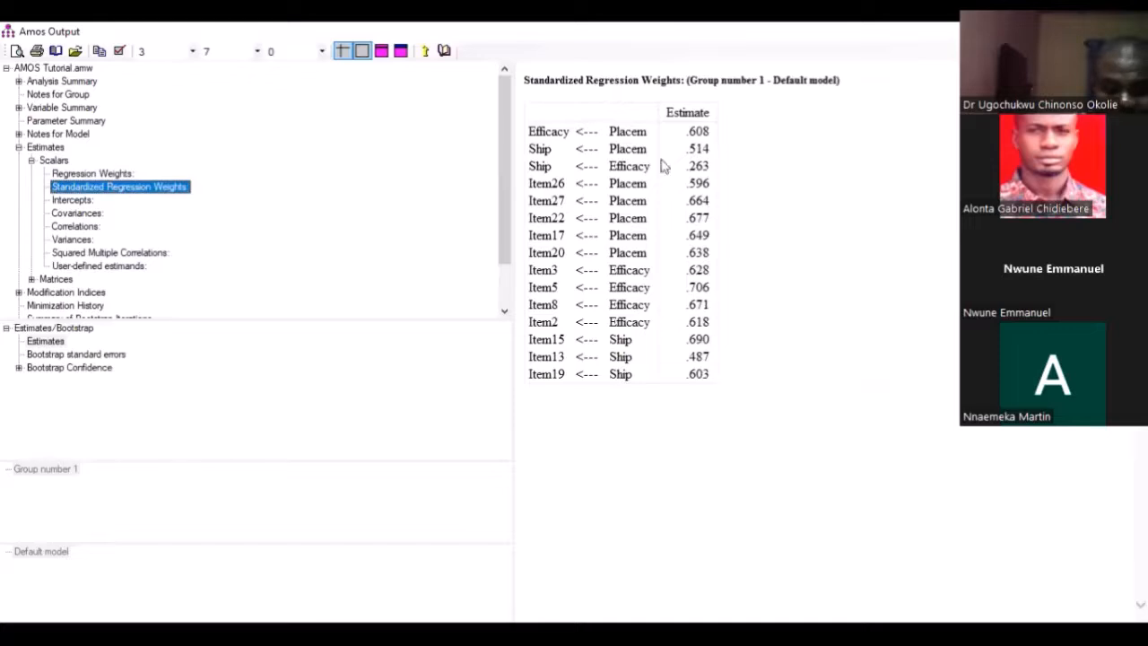
pyautogui.doubleClick(81, 369)
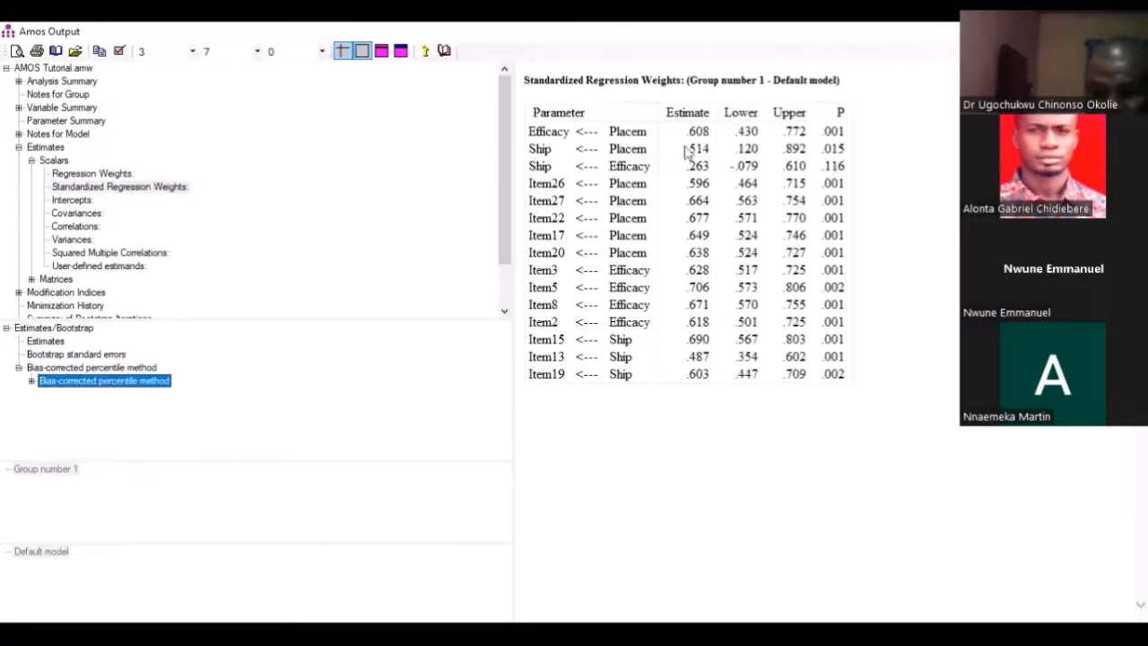
# Copy the Efficacy and Ship rows of the squared multiple correlations, including their confidence limits and P values, and switch windows.
pyautogui.click(97, 254)
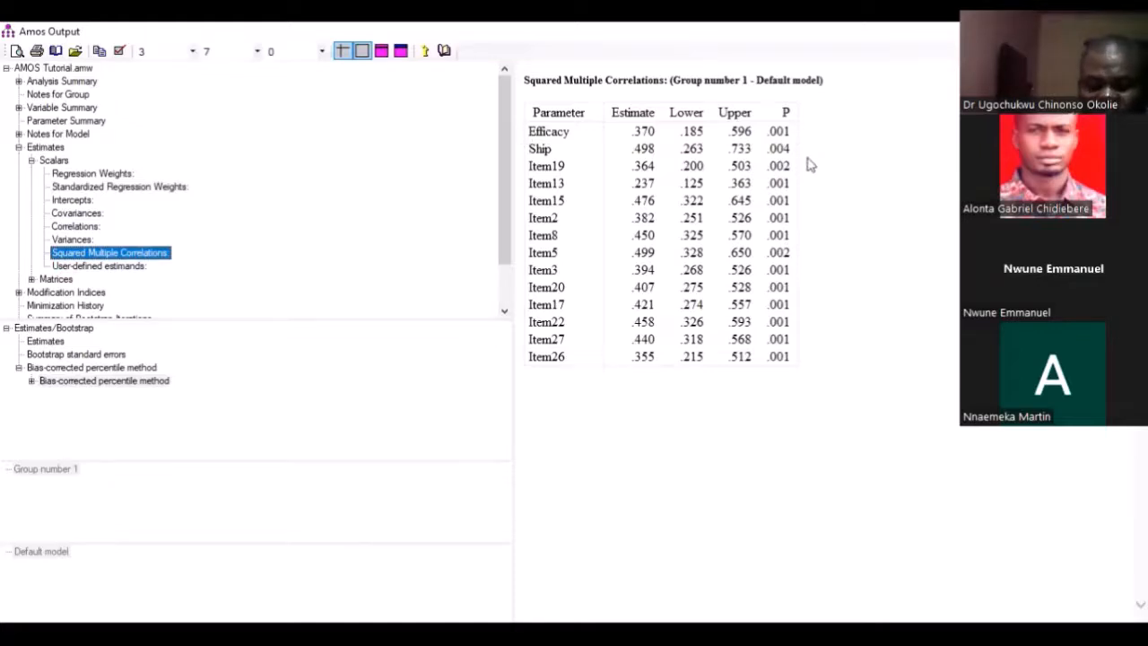
pyautogui.moveTo(812, 170); pyautogui.dragTo(674, 163)
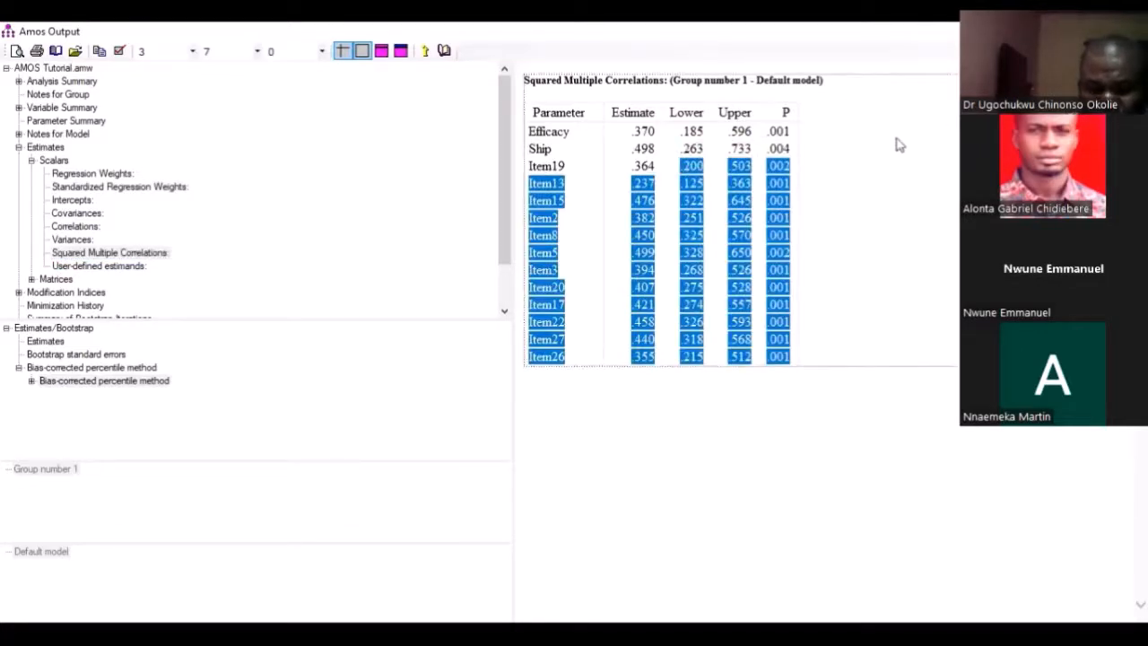
pyautogui.moveTo(807, 153); pyautogui.dragTo(713, 135)
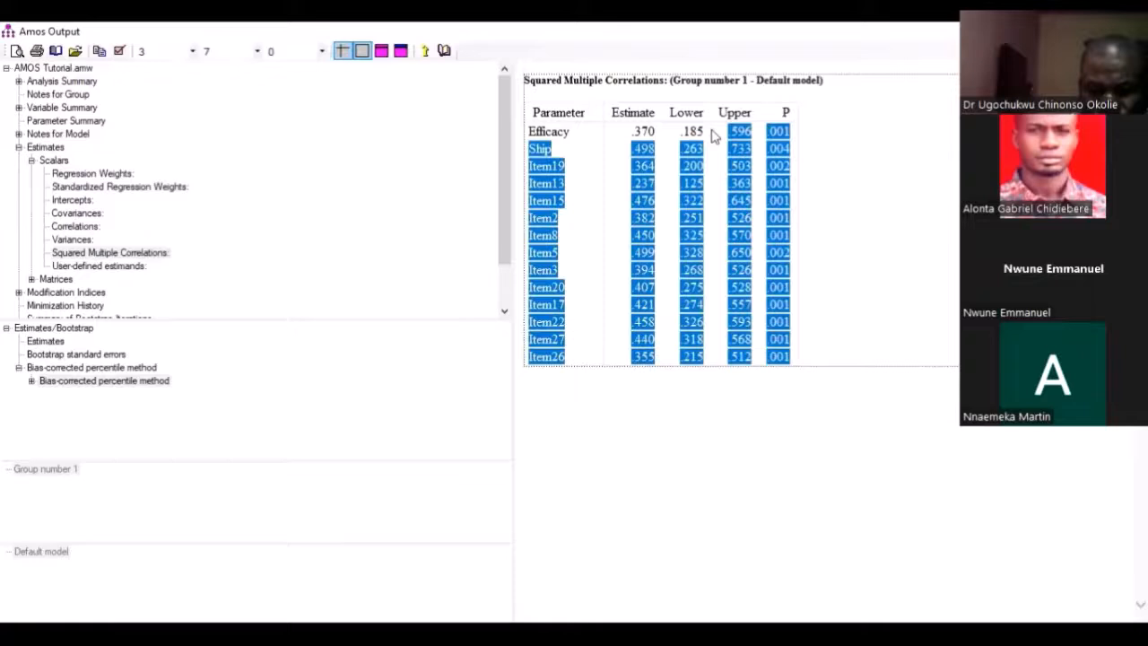
pyautogui.click(553, 131)
pyautogui.moveTo(533, 130); pyautogui.dragTo(781, 150)
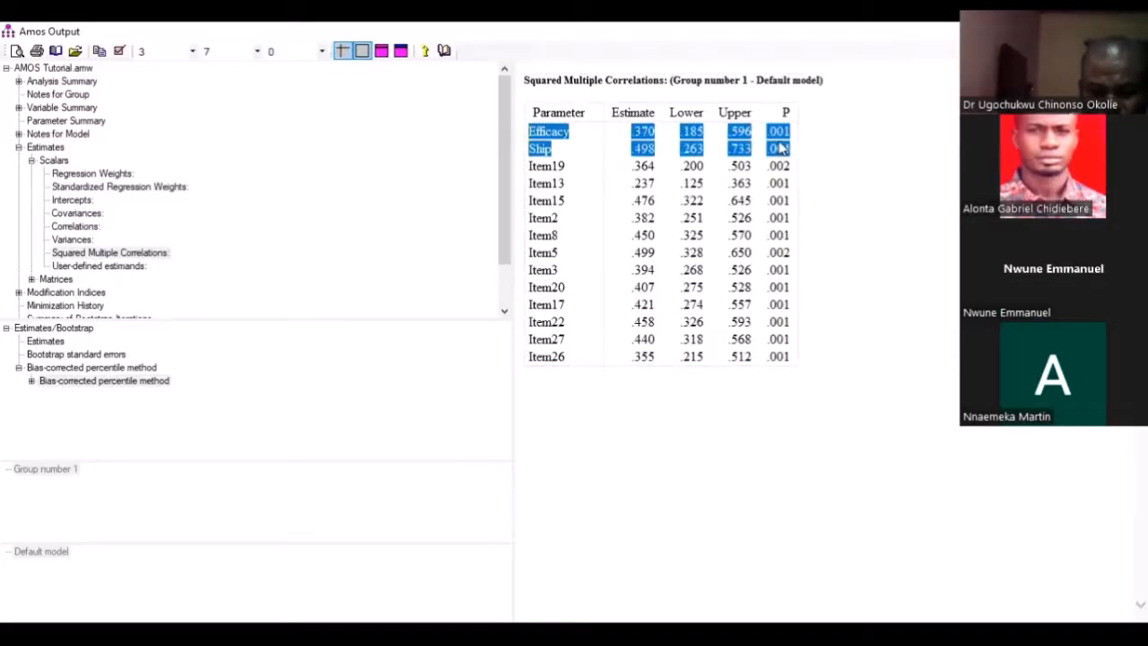
pyautogui.rightClick(781, 149)
pyautogui.click(826, 169)
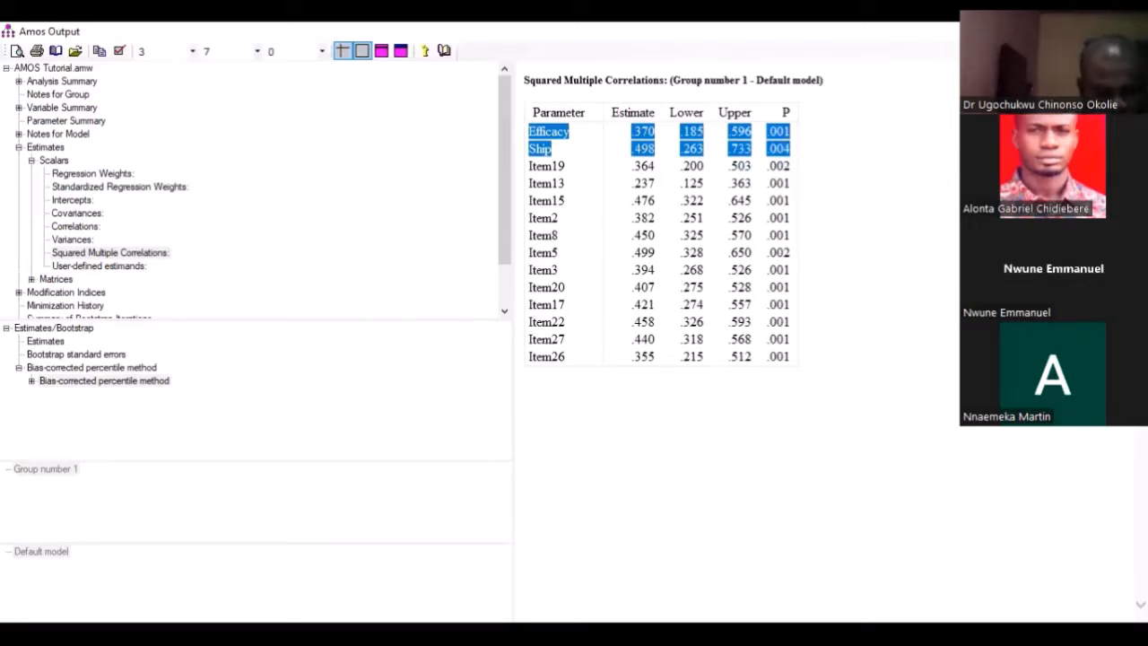
pyautogui.hotkey('alt', 'Tab')
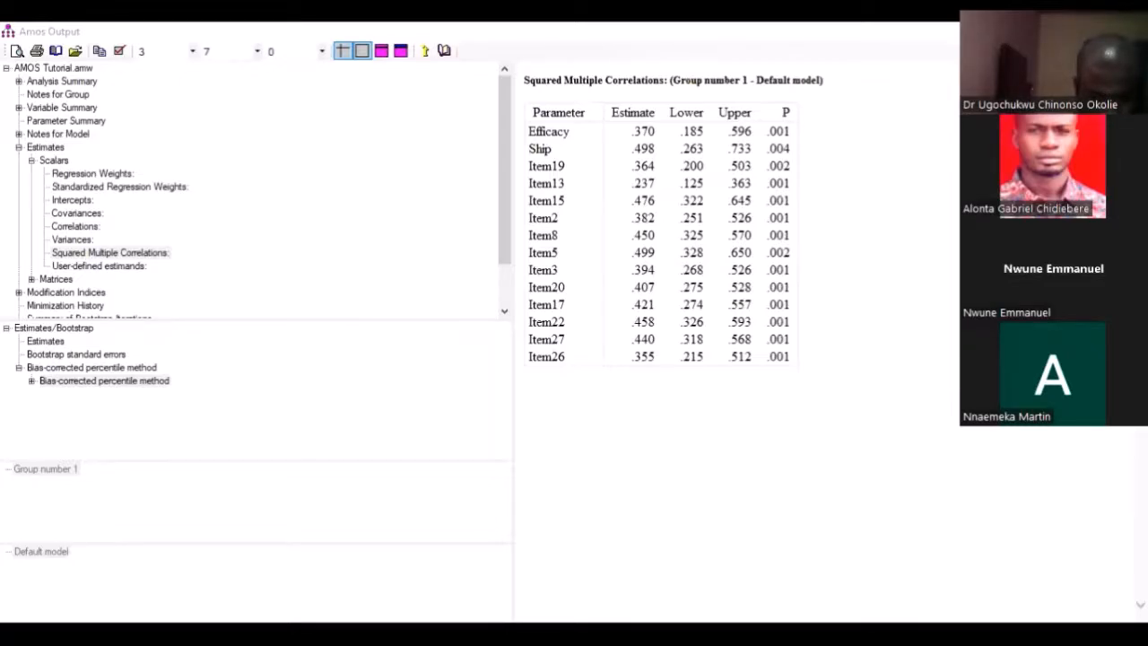
# Show the user-defined estimands results and copy the table's contents.
pyautogui.click(98, 266)
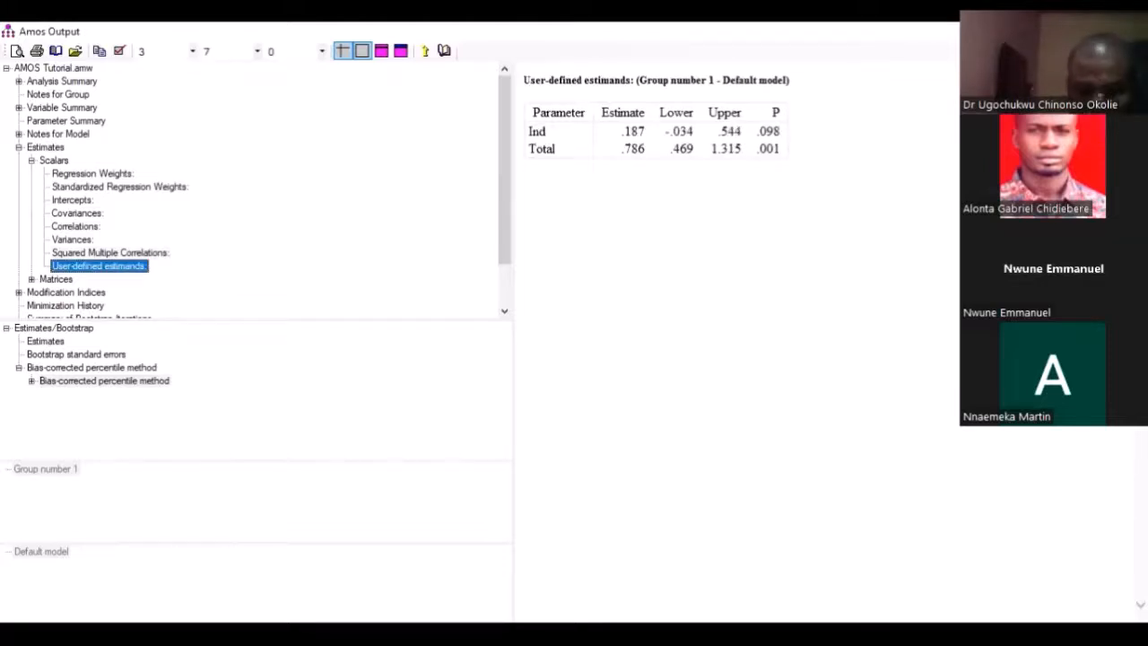
pyautogui.click(657, 132)
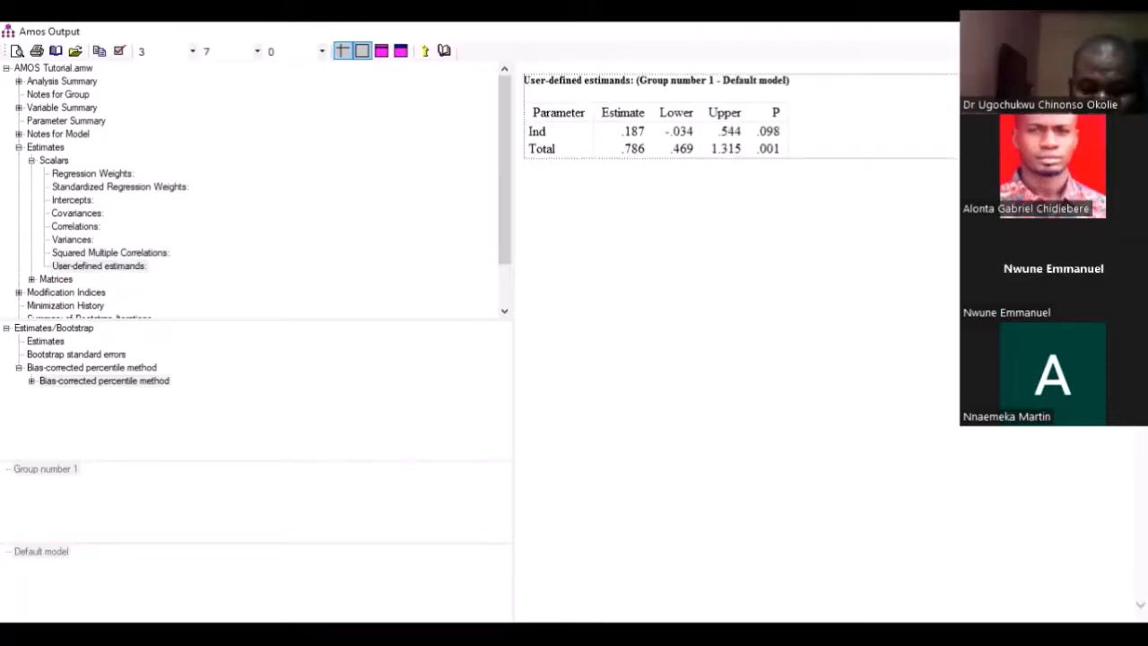
pyautogui.rightClick(816, 124)
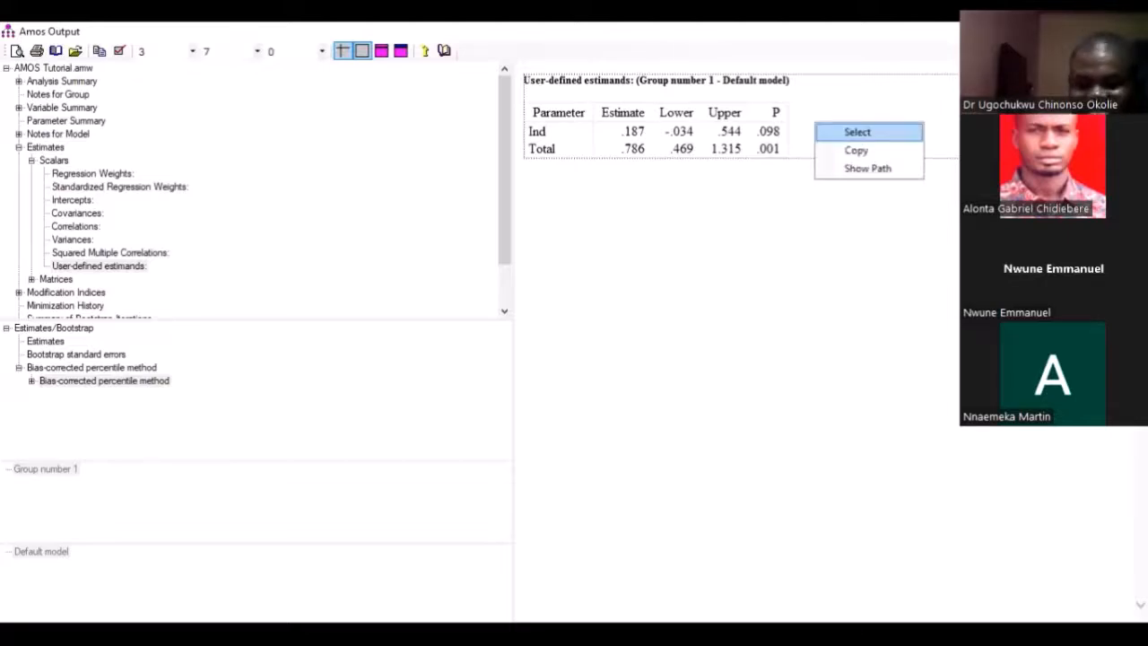
pyautogui.click(856, 150)
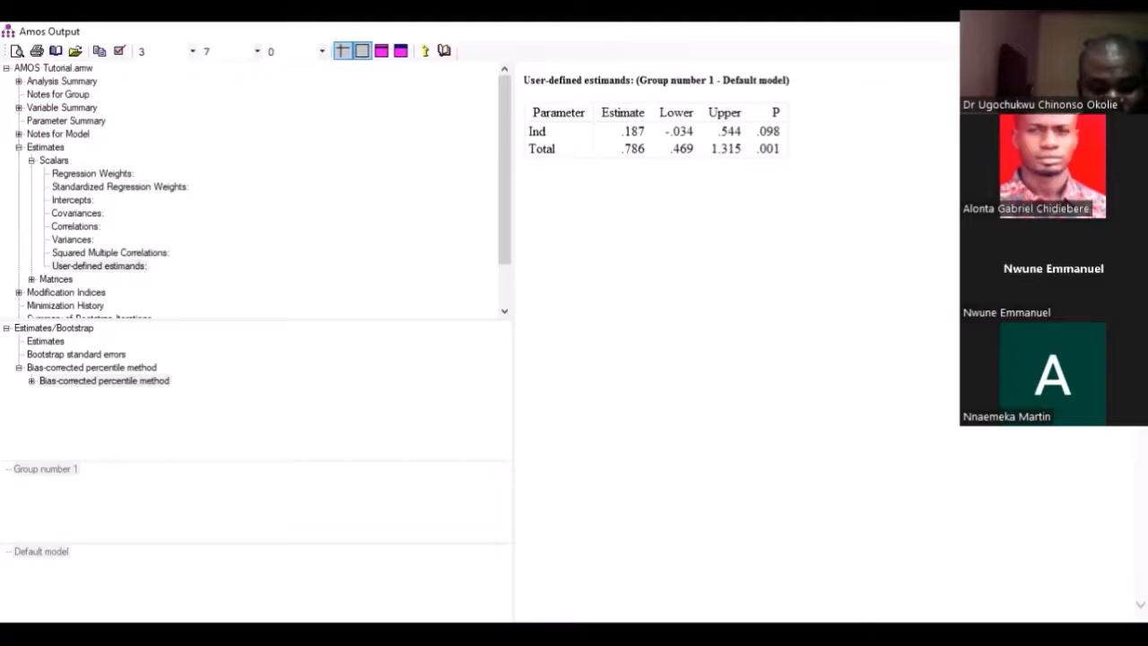
# Examine the lower and upper bootstrap confidence limits of the indirect effect Ind in the user-defined estimands table.
pyautogui.moveTo(546, 132); pyautogui.dragTo(527, 132)
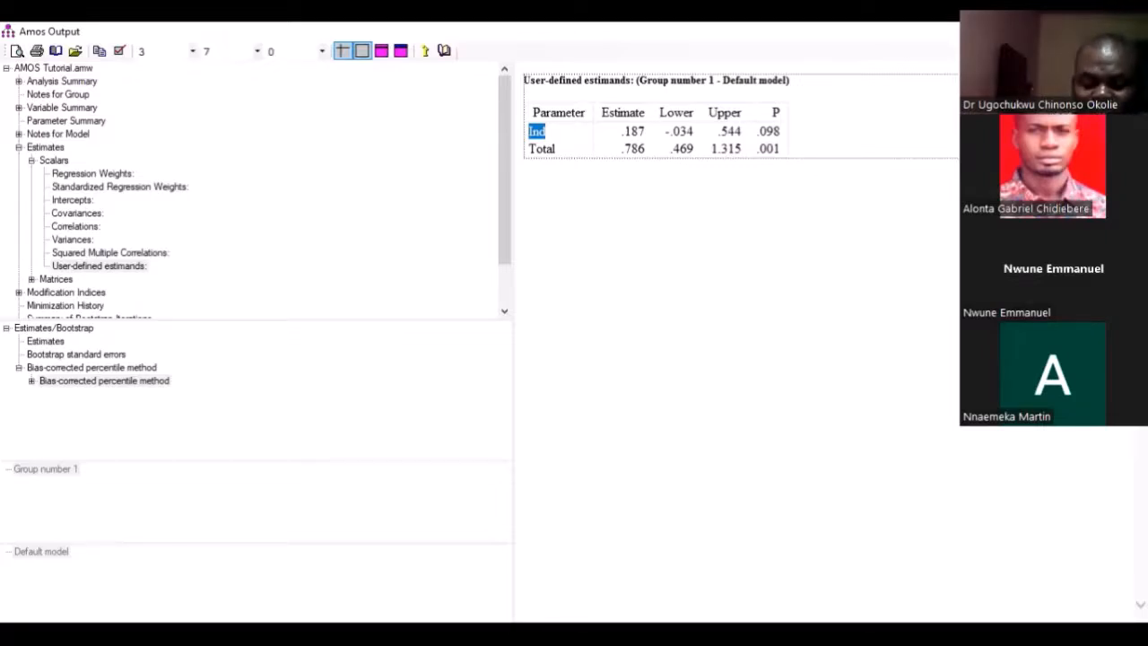
pyautogui.moveTo(664, 132); pyautogui.dragTo(673, 132)
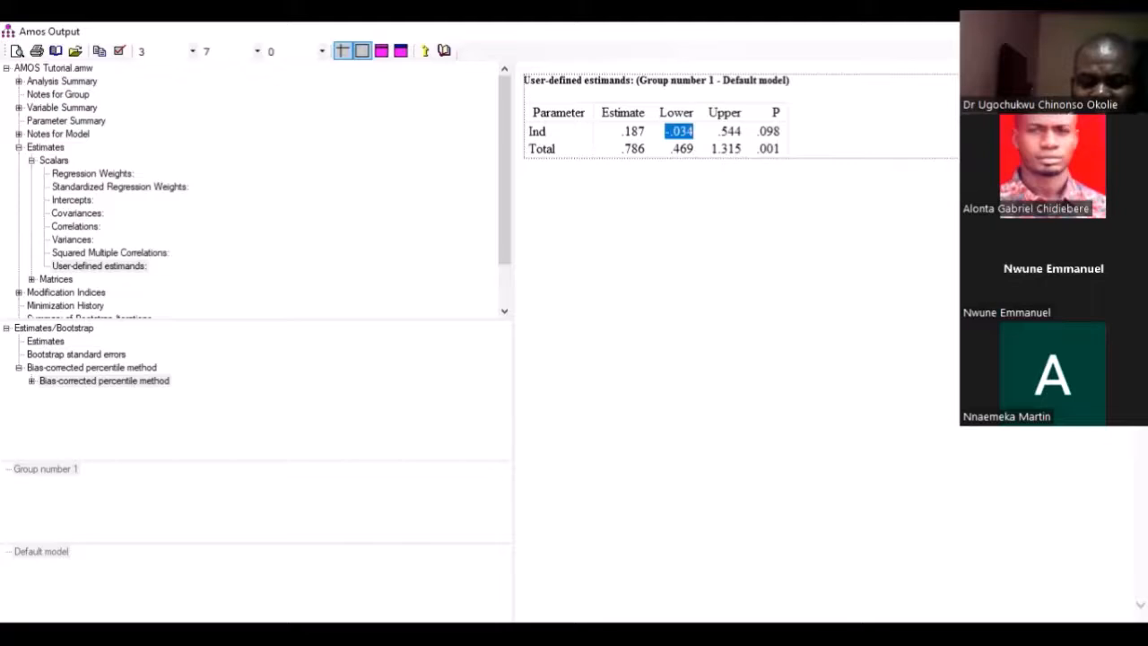
pyautogui.moveTo(720, 131); pyautogui.dragTo(734, 131)
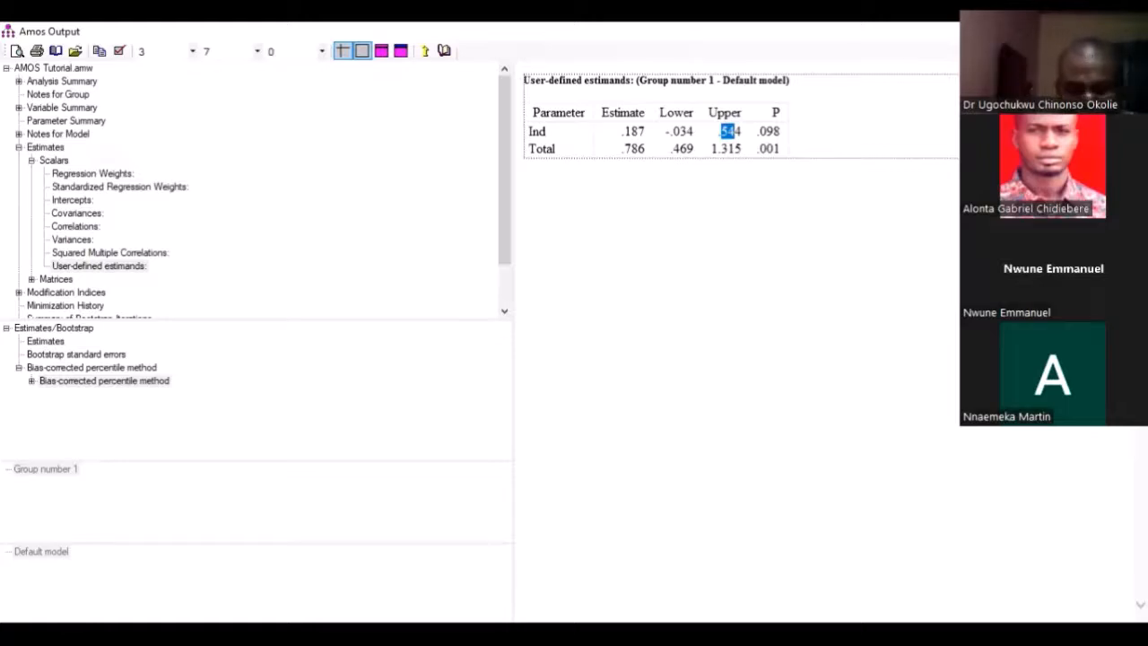
# Examine the P value of the indirect effect Ind in the user-defined estimands table and switch to the Word document.
pyautogui.moveTo(780, 132); pyautogui.dragTo(766, 132)
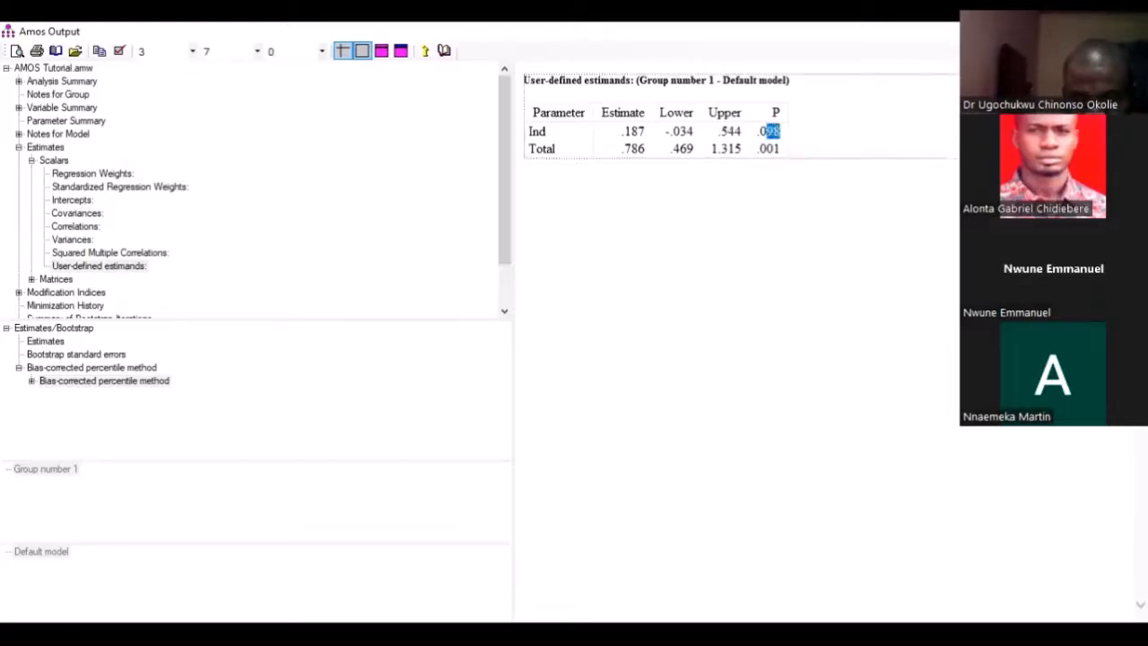
pyautogui.click(765, 132)
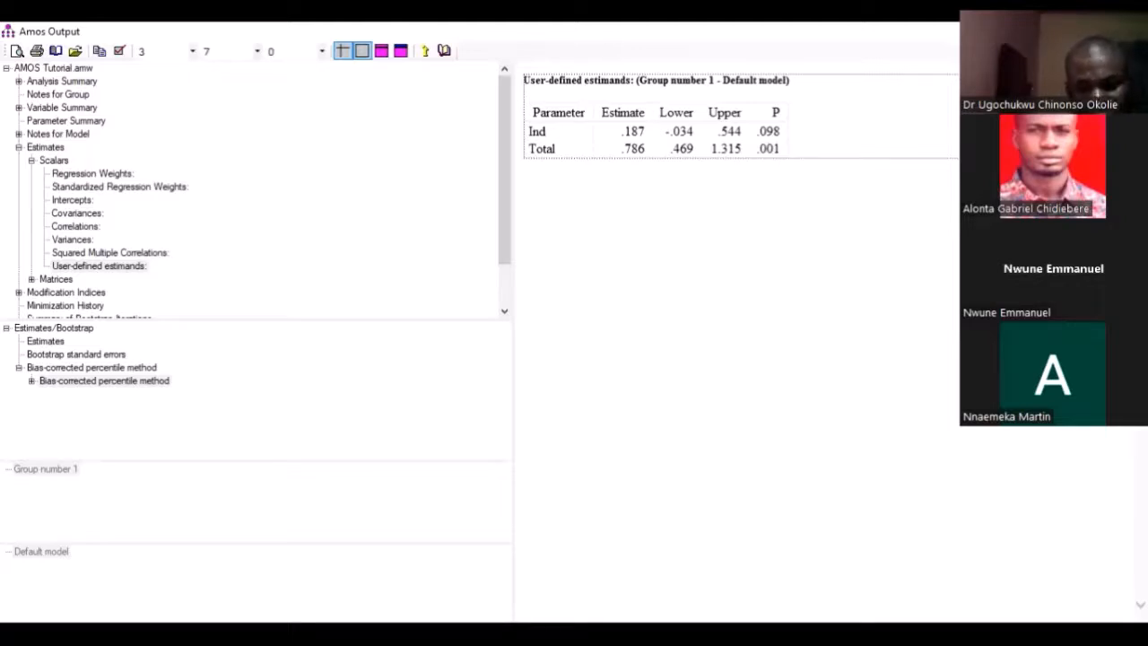
pyautogui.rightClick(873, 129)
pyautogui.click(914, 156)
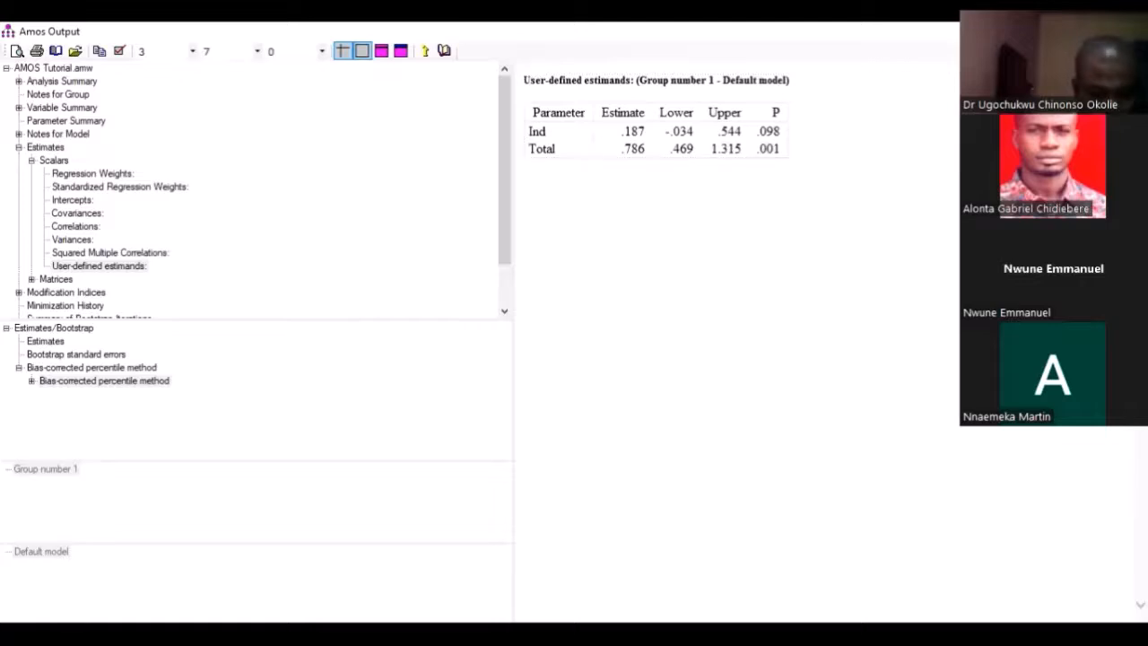
pyautogui.hotkey('alt', 'Tab')
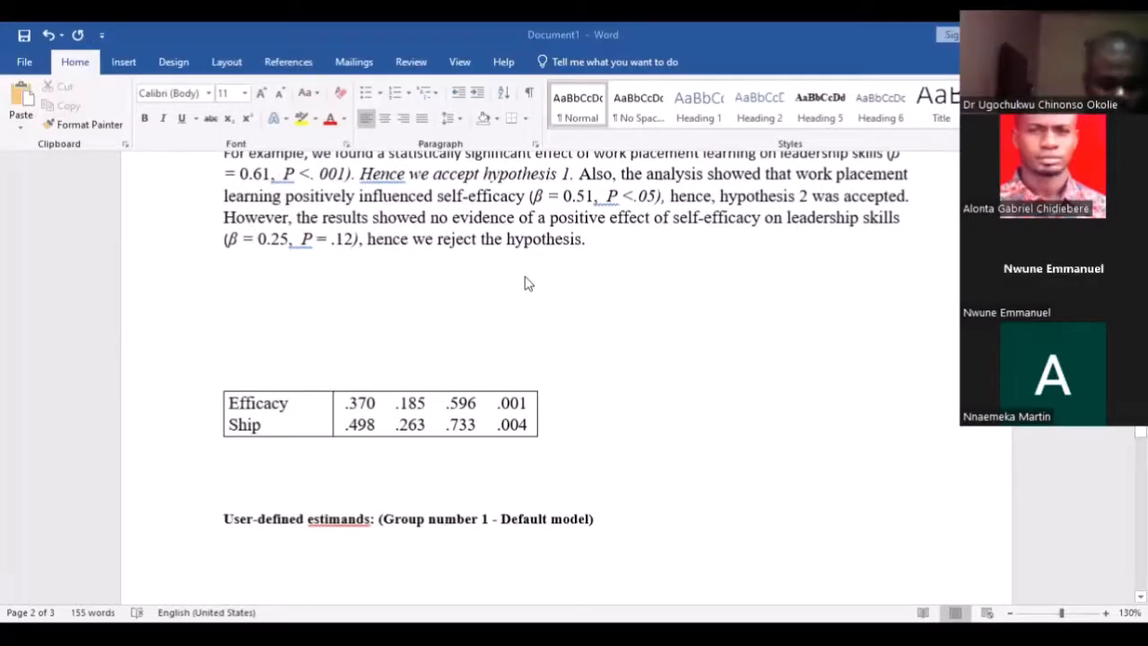
# Insert an empty line below the hypothesis paragraph and begin a new sentence with "The" after "hence we reject the hypothesis.".
pyautogui.click(592, 253)
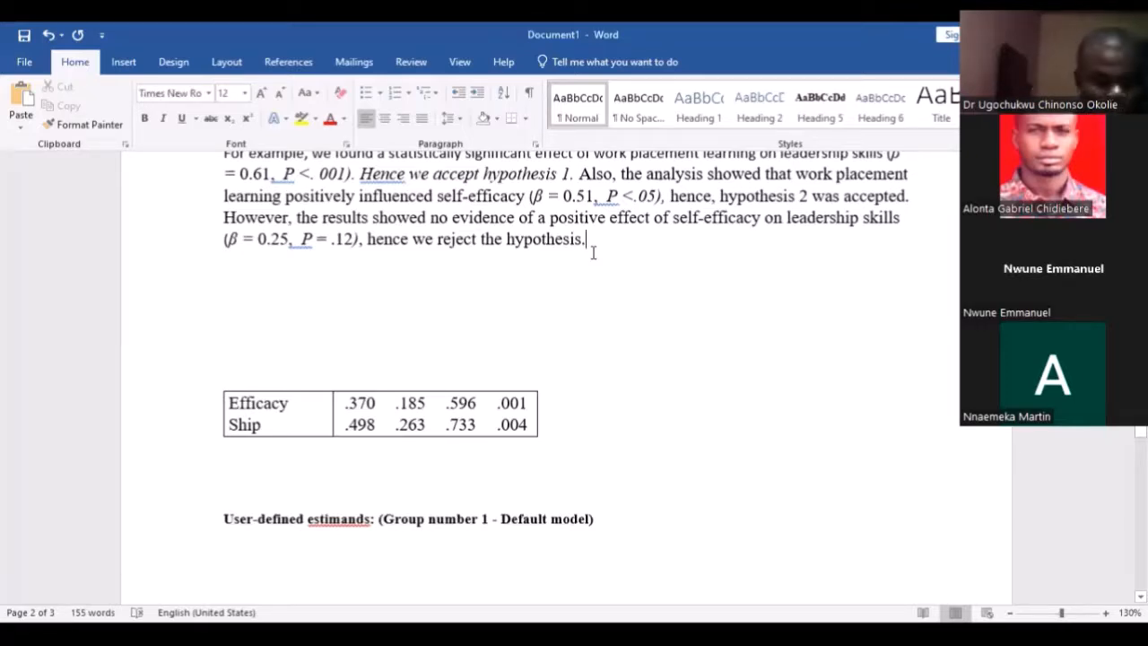
pyautogui.press('Return')
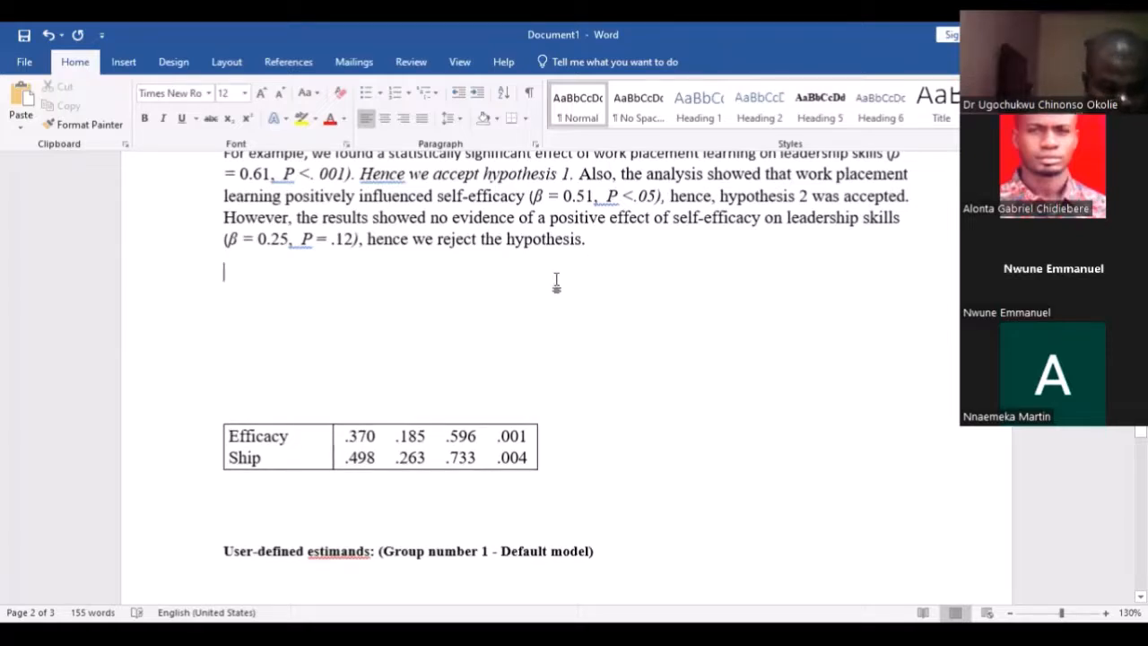
pyautogui.click(600, 242)
pyautogui.write('The')
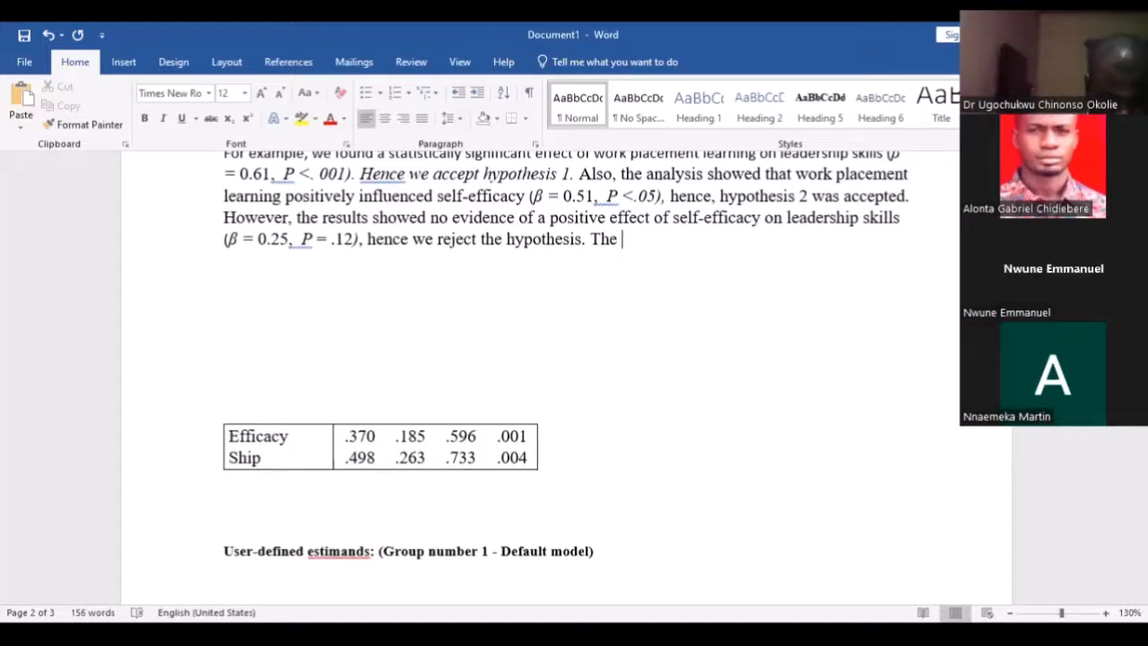
# Remove surplus empty lines above the Efficacy and Ship table and above the user-defined estimands heading.
pyautogui.scroll(-6, 600, 258)
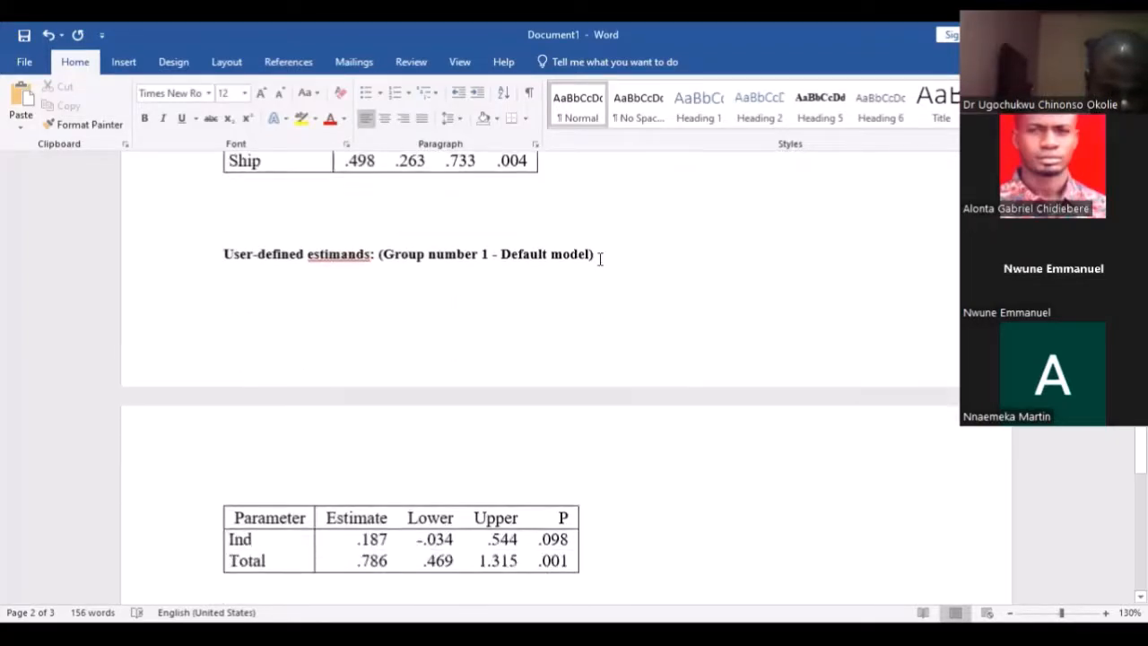
pyautogui.scroll(3, 600, 260)
pyautogui.scroll(4, 600, 259)
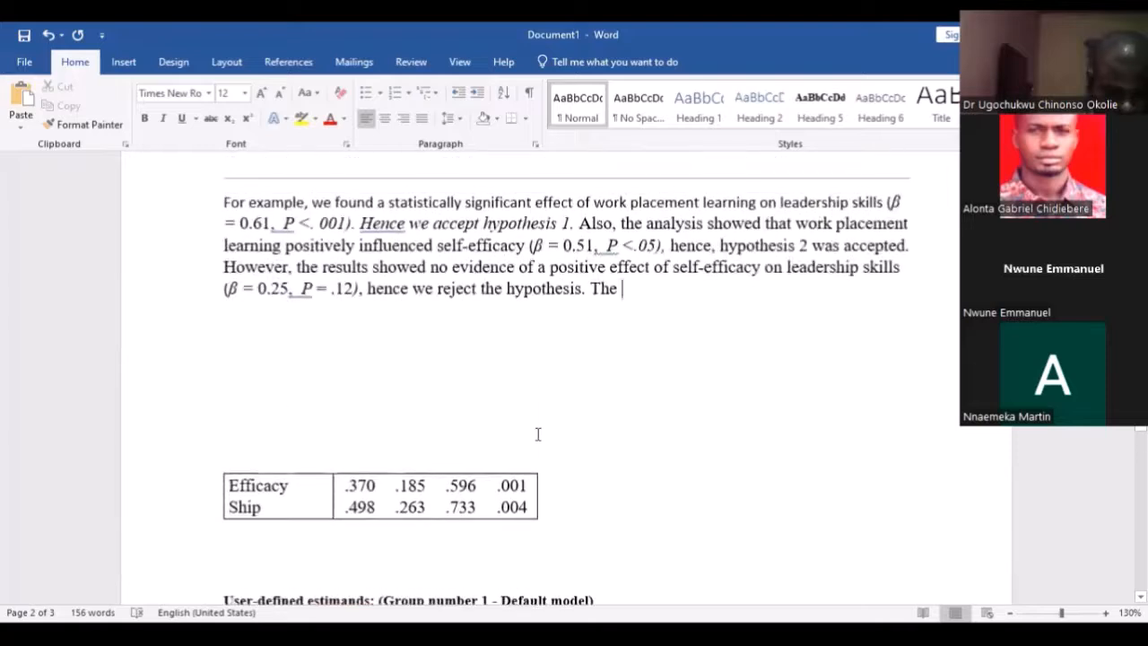
pyautogui.click(538, 434)
pyautogui.press('BackSpace')
pyautogui.press('BackSpace')
pyautogui.press('BackSpace')
pyautogui.press('BackSpace')
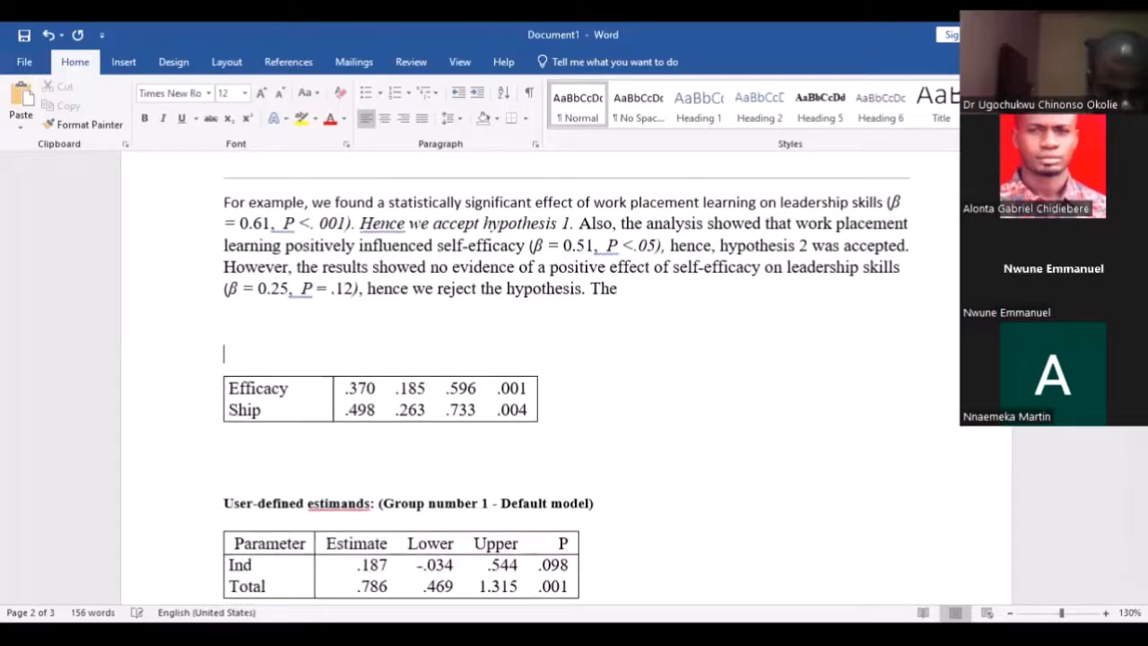
pyautogui.click(534, 466)
pyautogui.press('BackSpace')
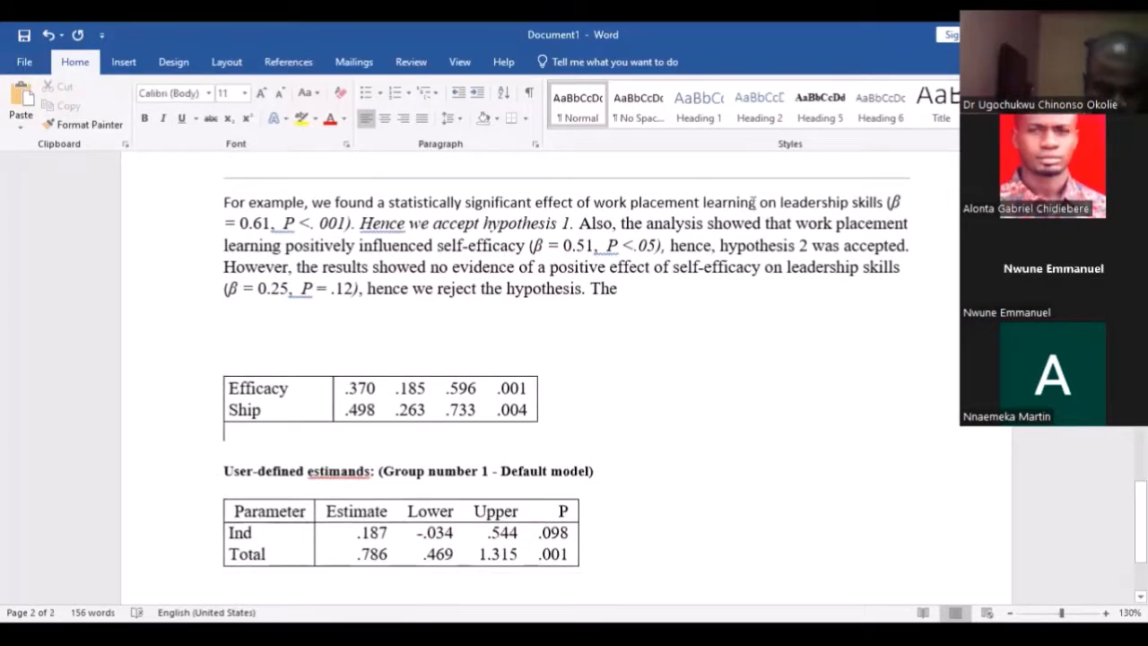
# Continue the sentence after "The" with "analysis showed no evidence of indirect effect of work placement learning on leadership skills via self-efficacy".
pyautogui.click(652, 279)
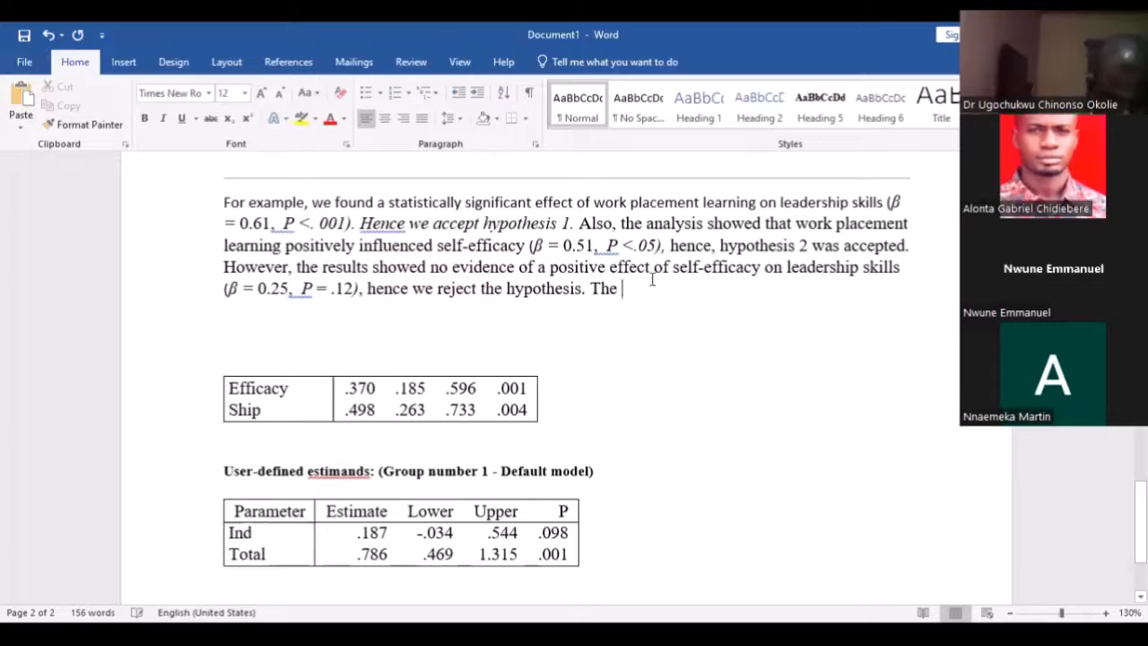
pyautogui.write('anal')
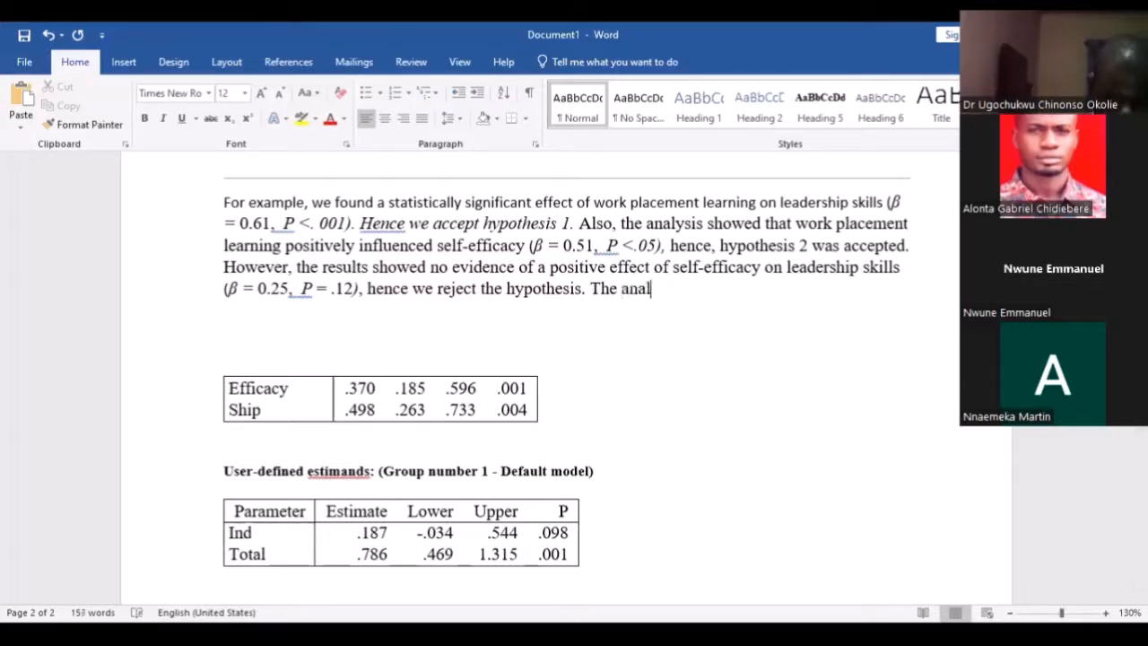
pyautogui.write('ysis')
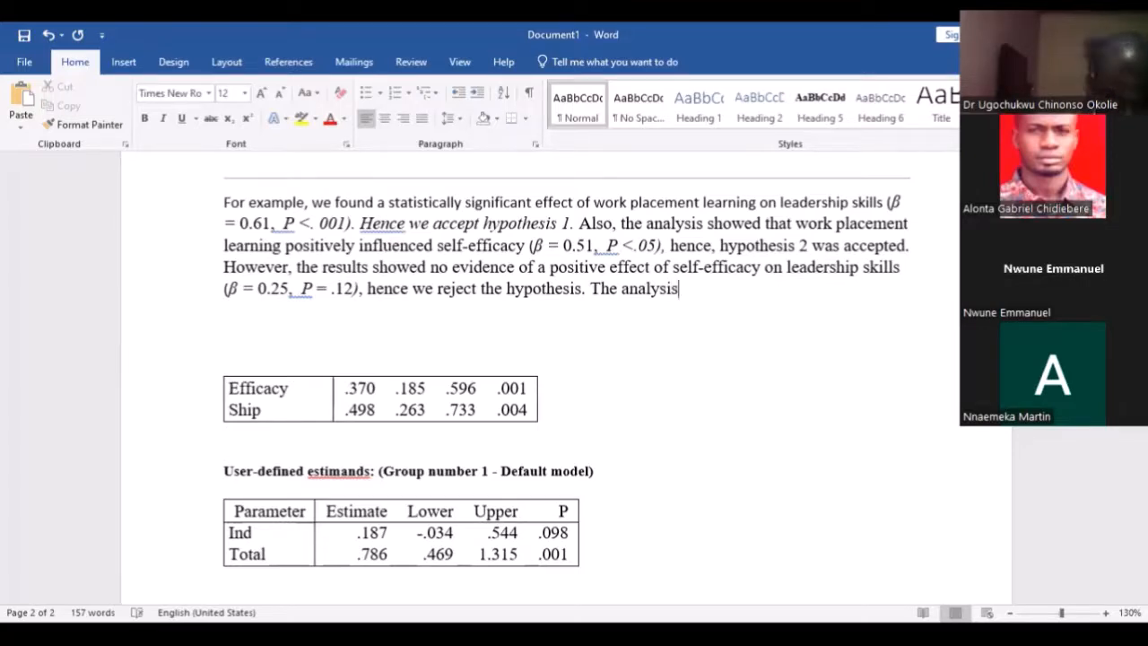
pyautogui.write(' showed no')
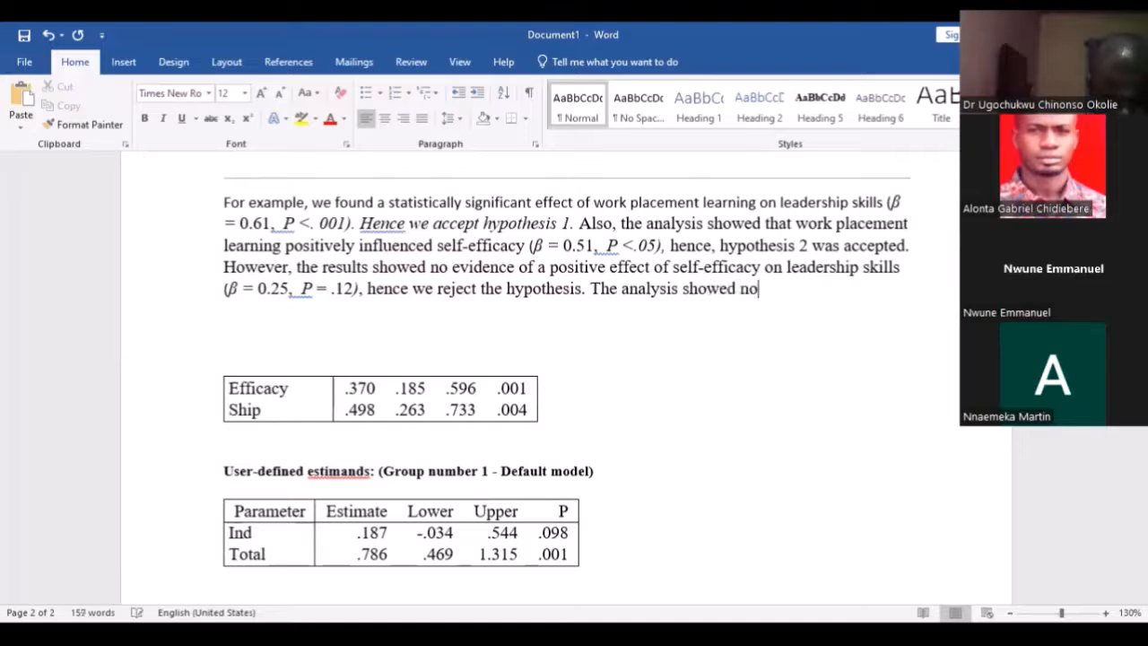
pyautogui.write(' evidence o')
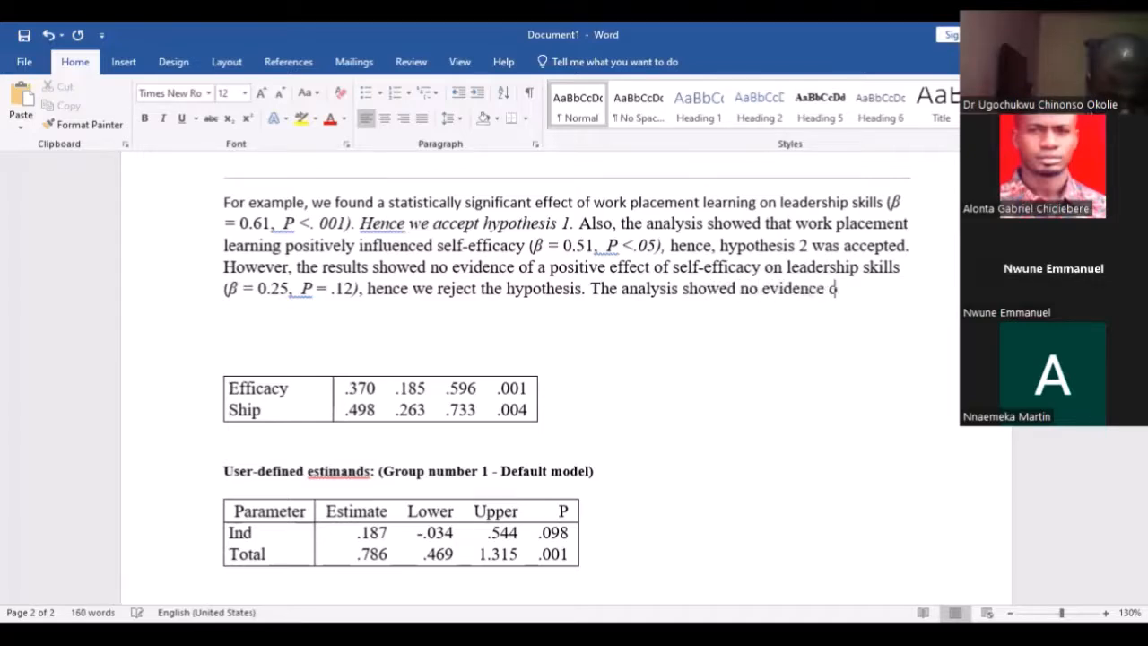
pyautogui.write('f indirect ')
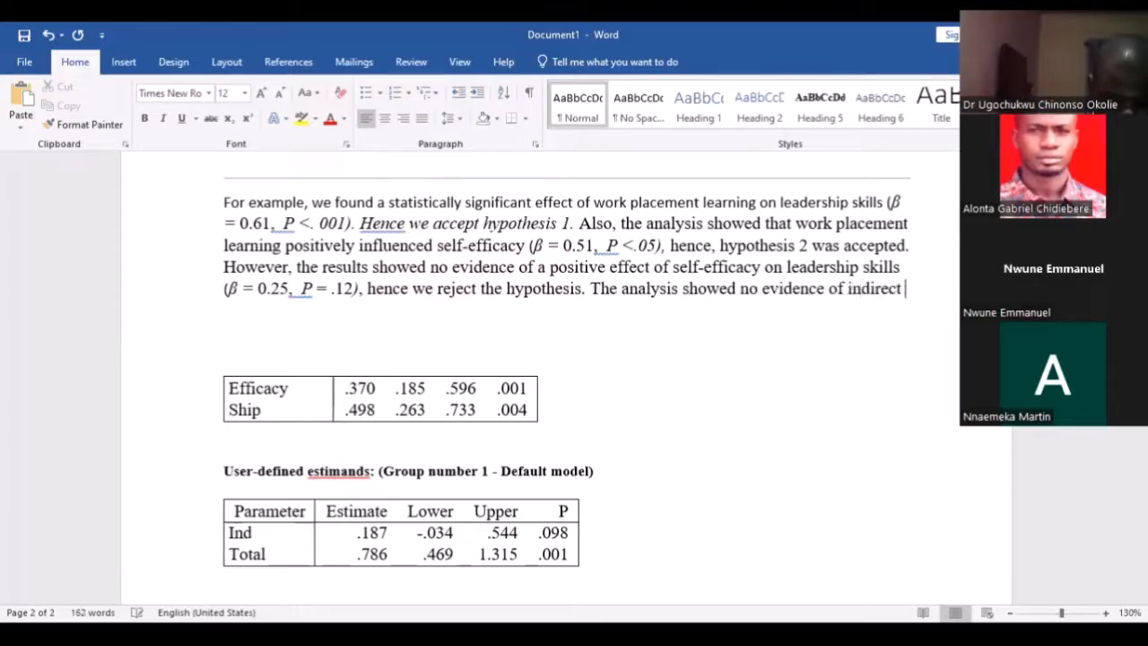
pyautogui.write('effect of ')
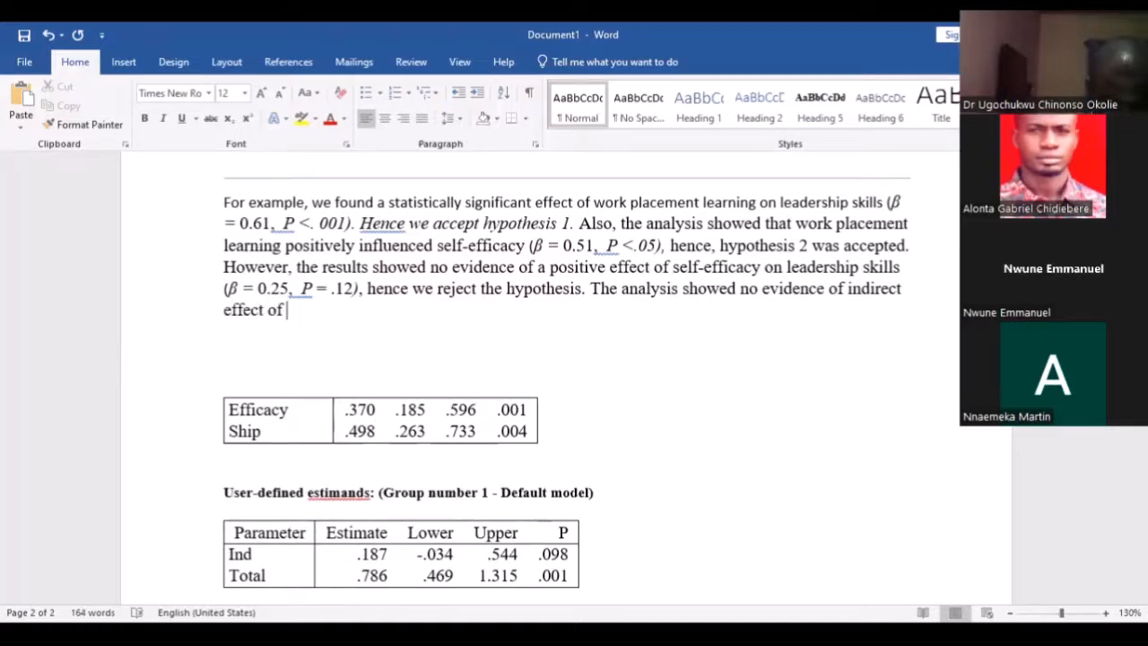
pyautogui.write('work ')
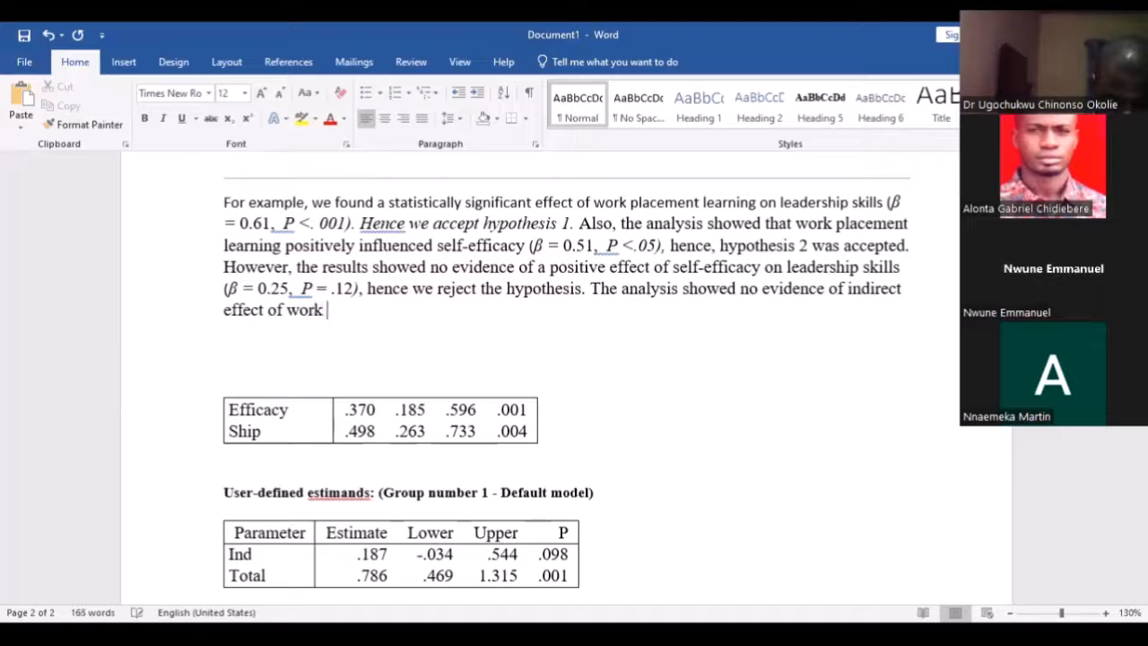
pyautogui.write('placement learning')
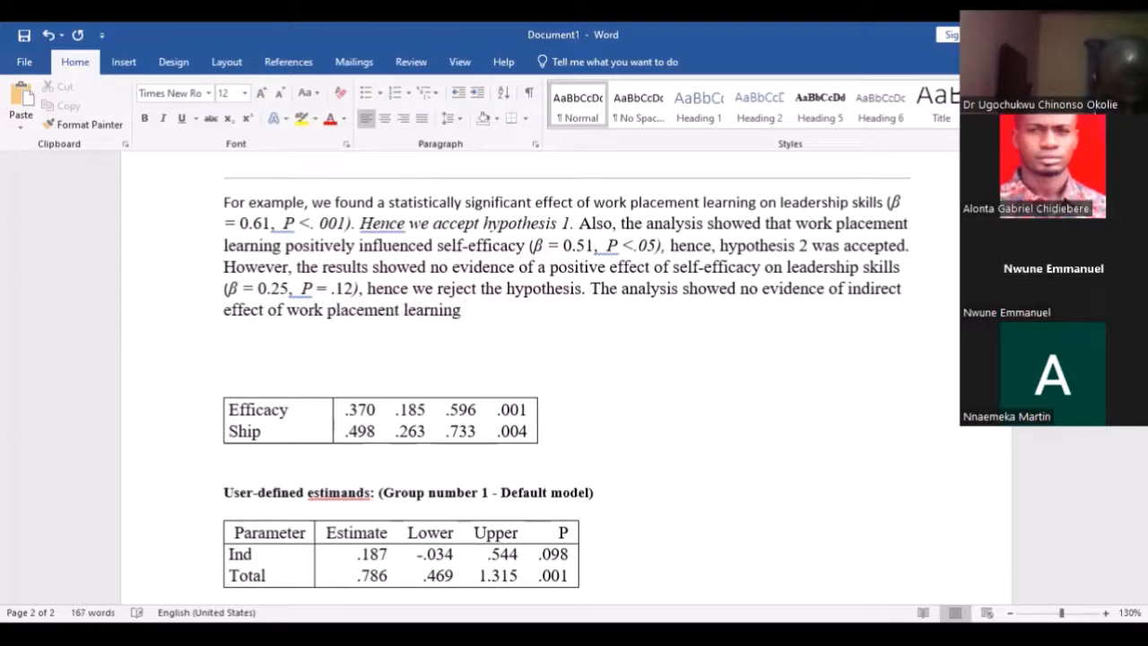
pyautogui.write(' on leadership skills')
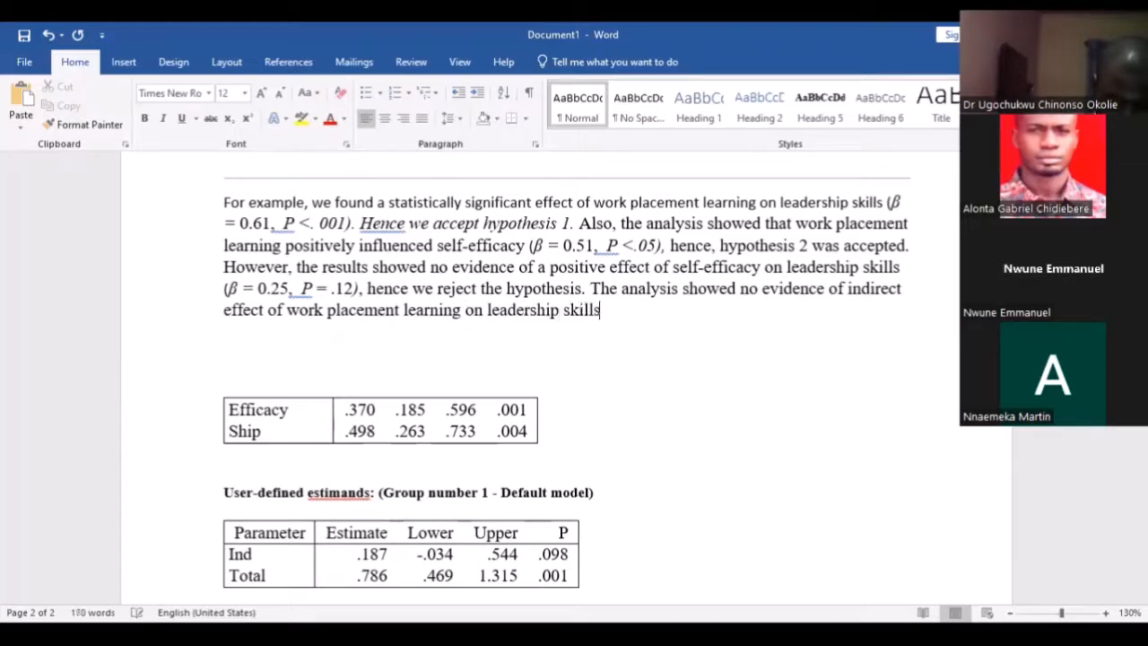
pyautogui.write(' via self e')
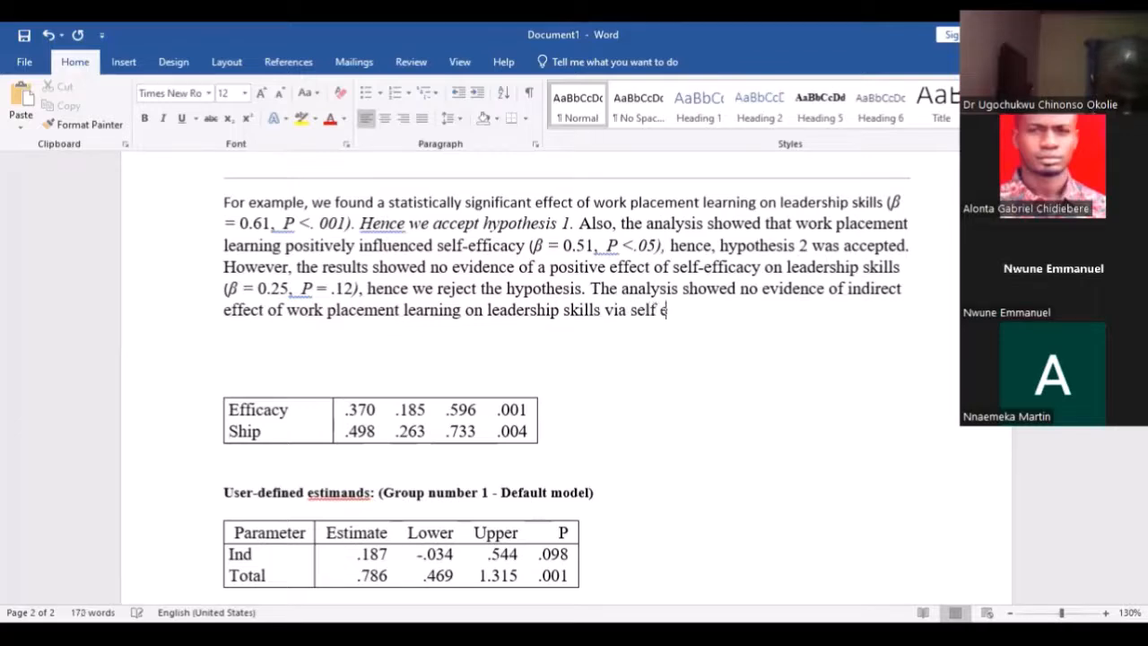
pyautogui.write('fficacy')
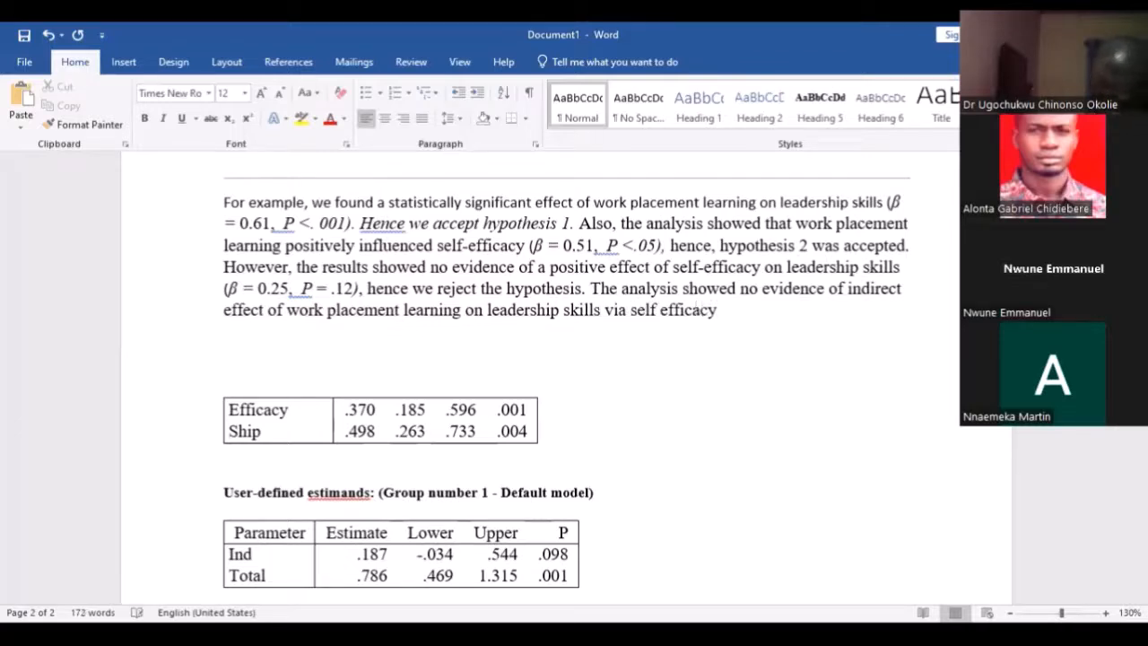
pyautogui.click(661, 309)
pyautogui.write('-')
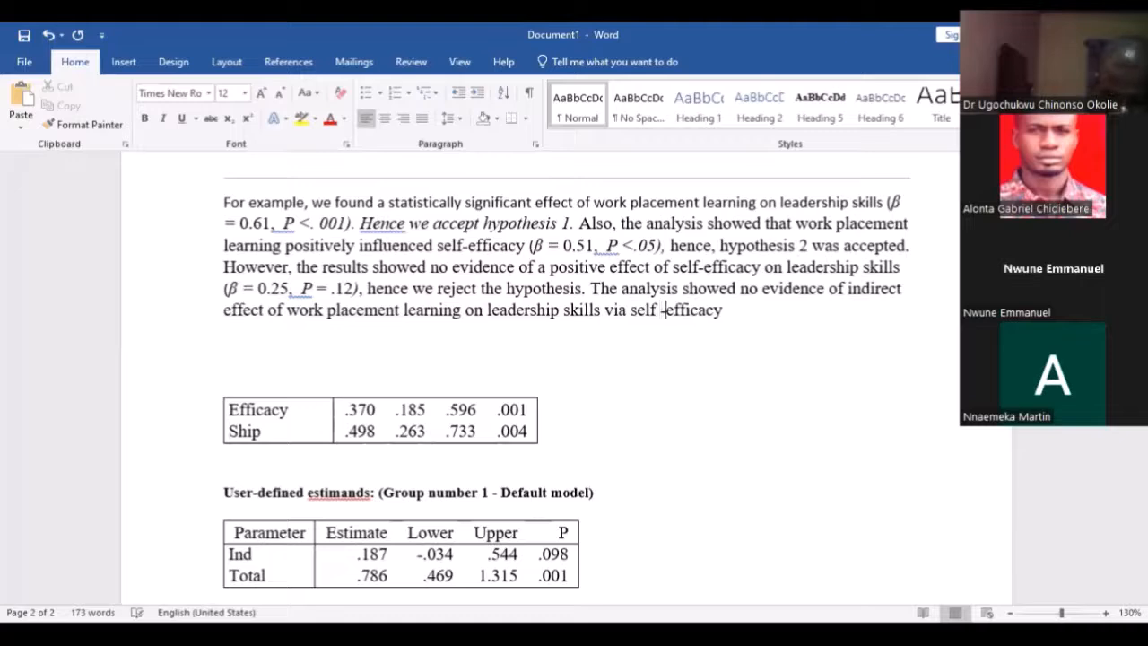
pyautogui.press('BackSpace')
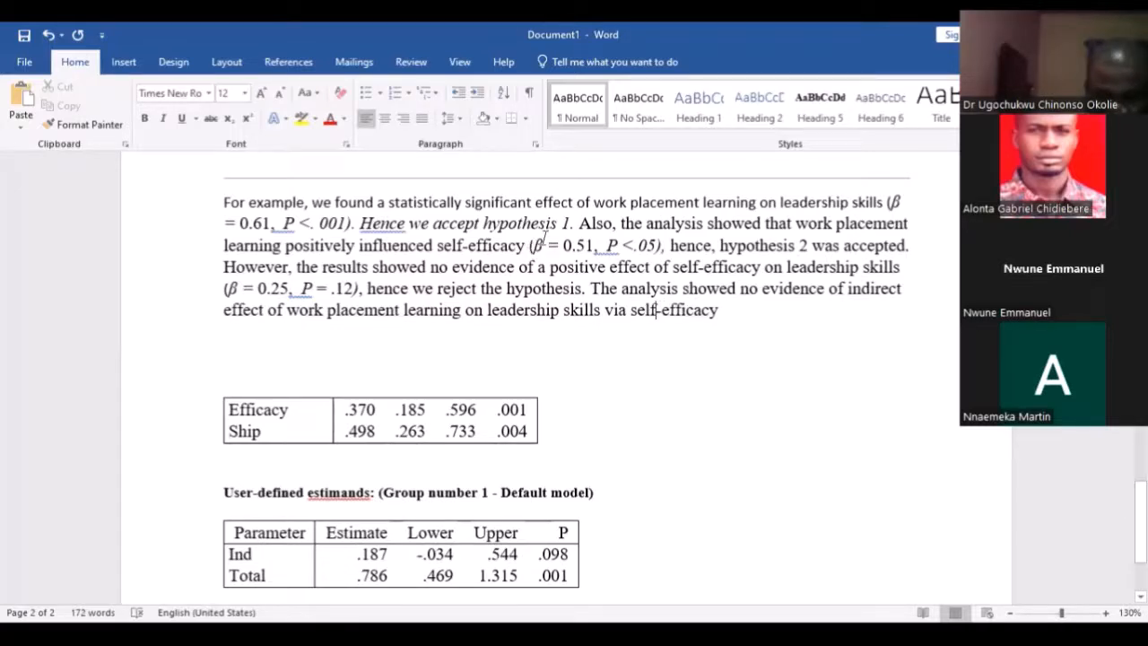
# Copy the bracketed statistics "(β = 0.51, P <.05)" from the hypothesis 2 sentence to the end of the indirect effect sentence.
pyautogui.moveTo(530, 246); pyautogui.dragTo(662, 240)
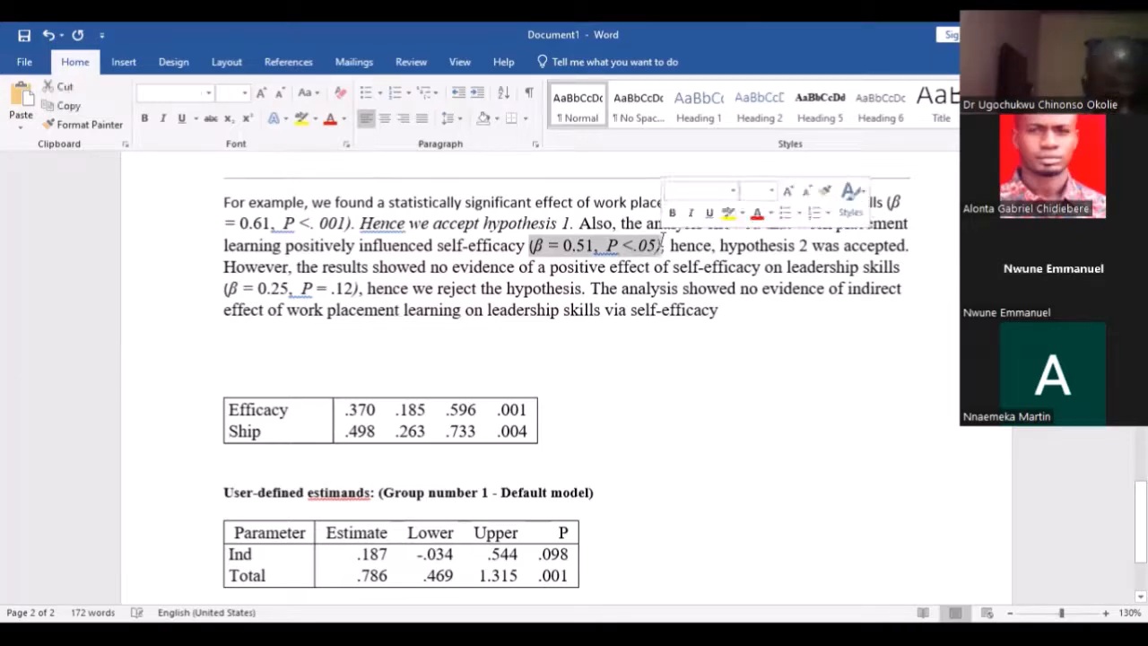
pyautogui.hotkey('ctrl', 'c')
pyautogui.click(738, 307)
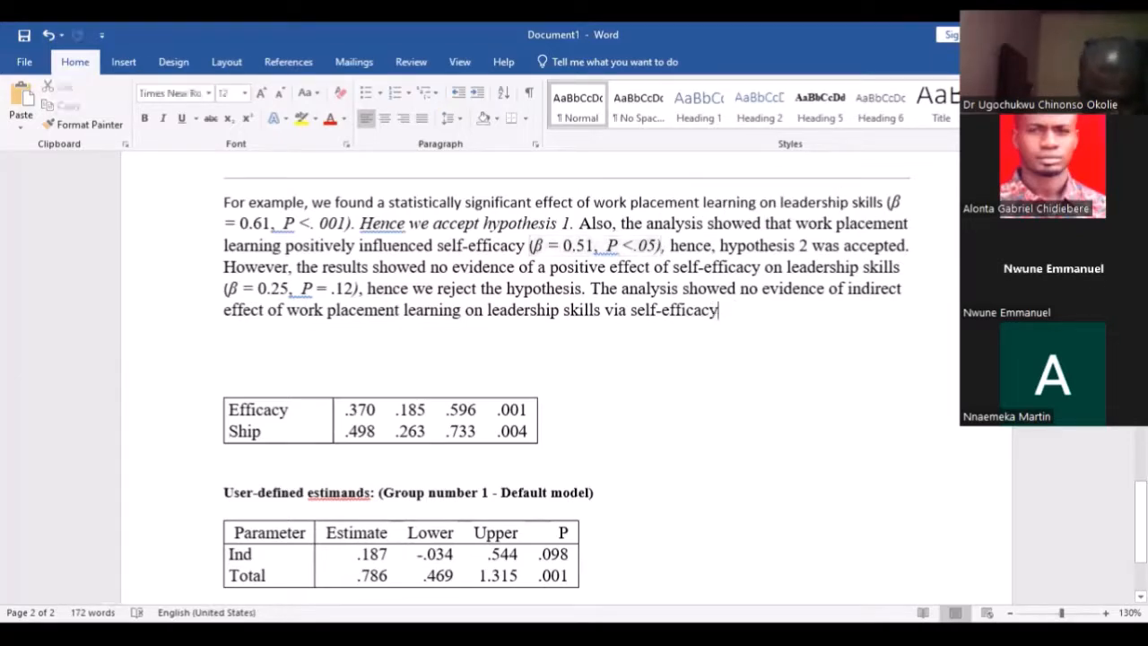
pyautogui.hotkey('ctrl', 'v')
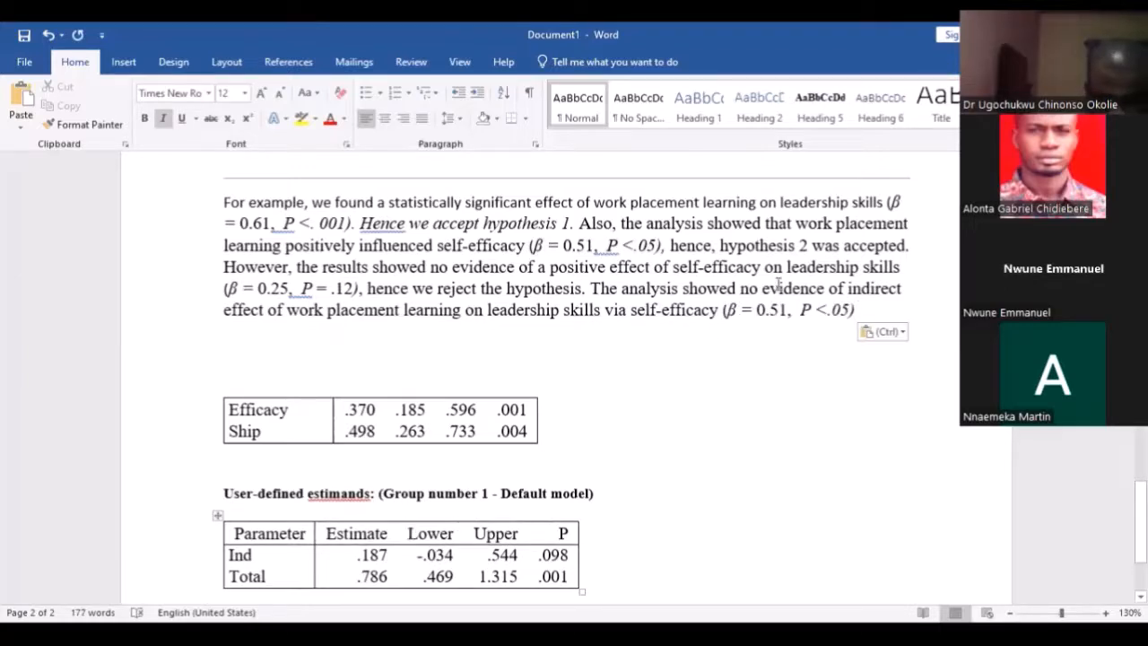
# Change the β value in the indirect effect sentence to 0.19, removing the comma after it.
pyautogui.click(773, 307)
pyautogui.press('BackSpace')
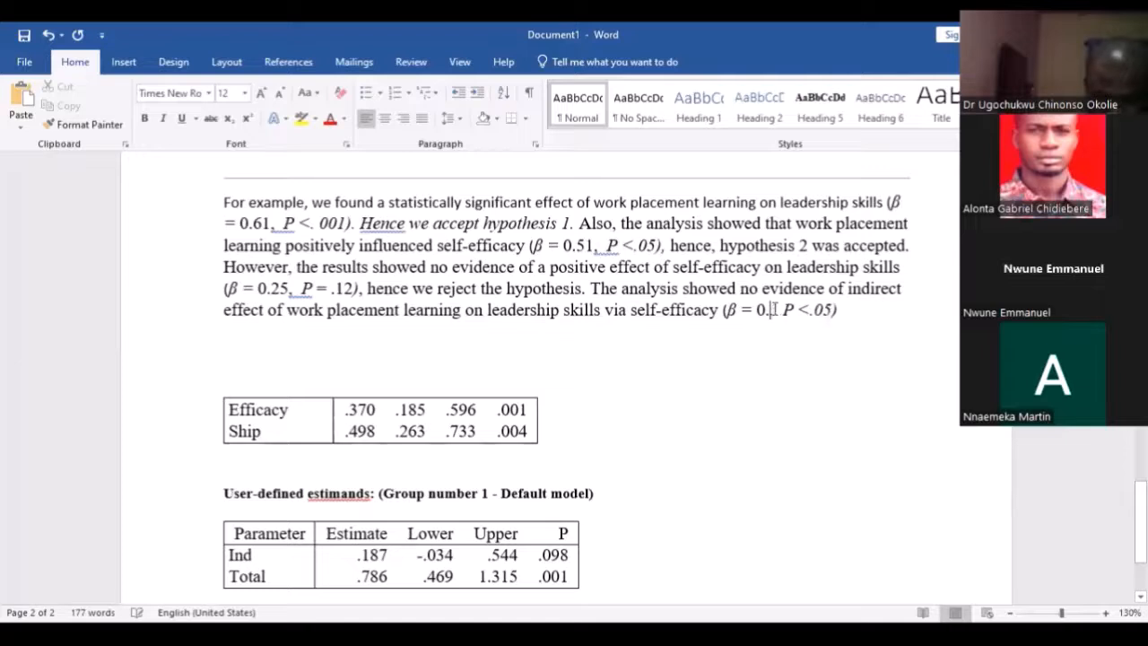
pyautogui.press('Delete')
pyautogui.press('Delete')
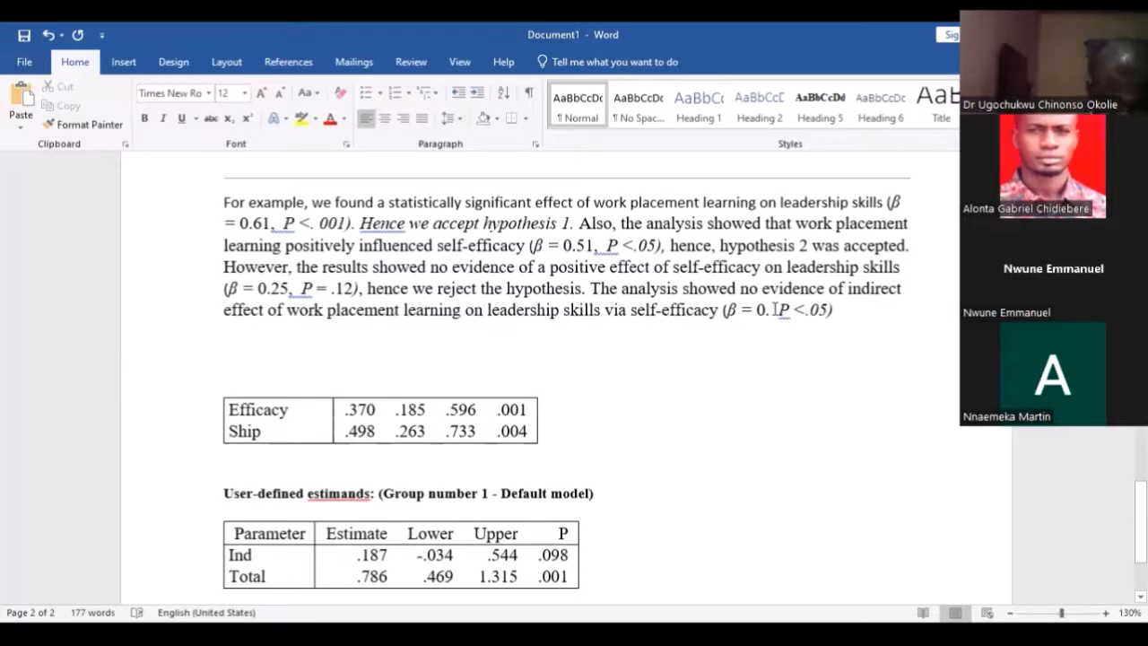
pyautogui.write('1')
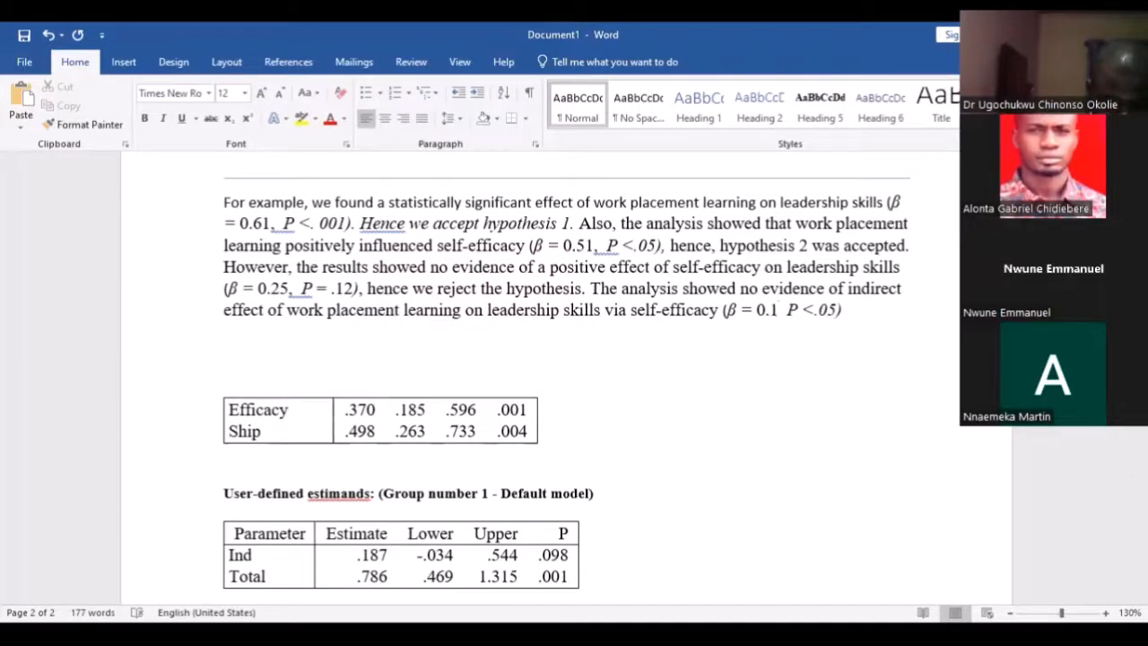
pyautogui.write('9')
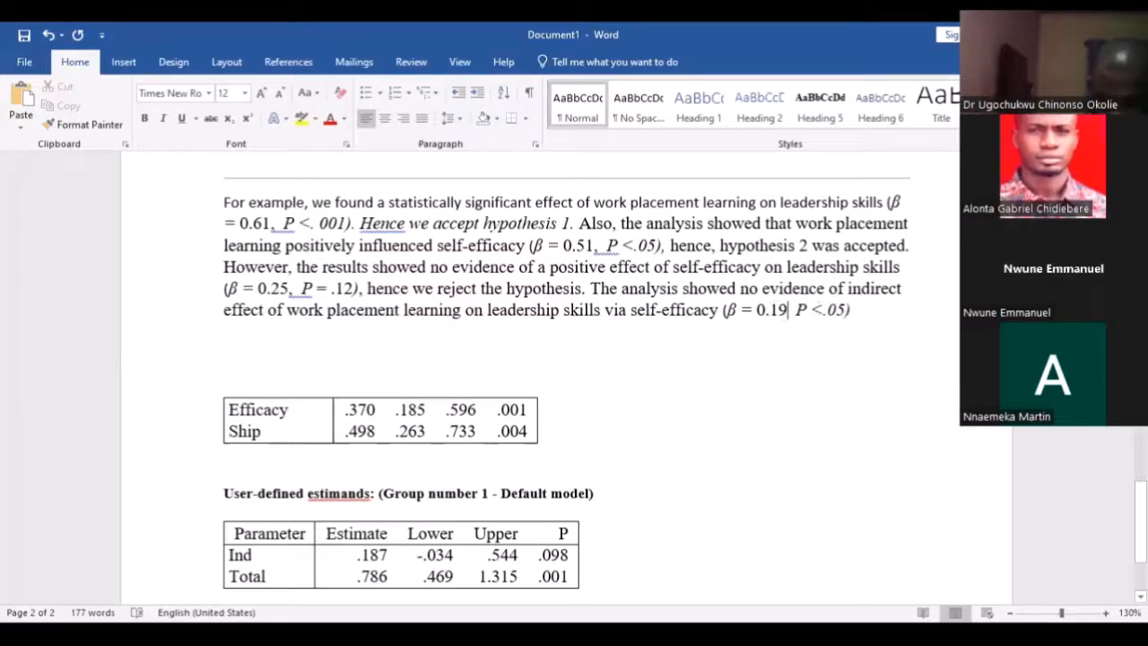
# Insert "; CI:95" after 0.19 in the indirect effect sentence and format the 95 as subscript.
pyautogui.write('; ')
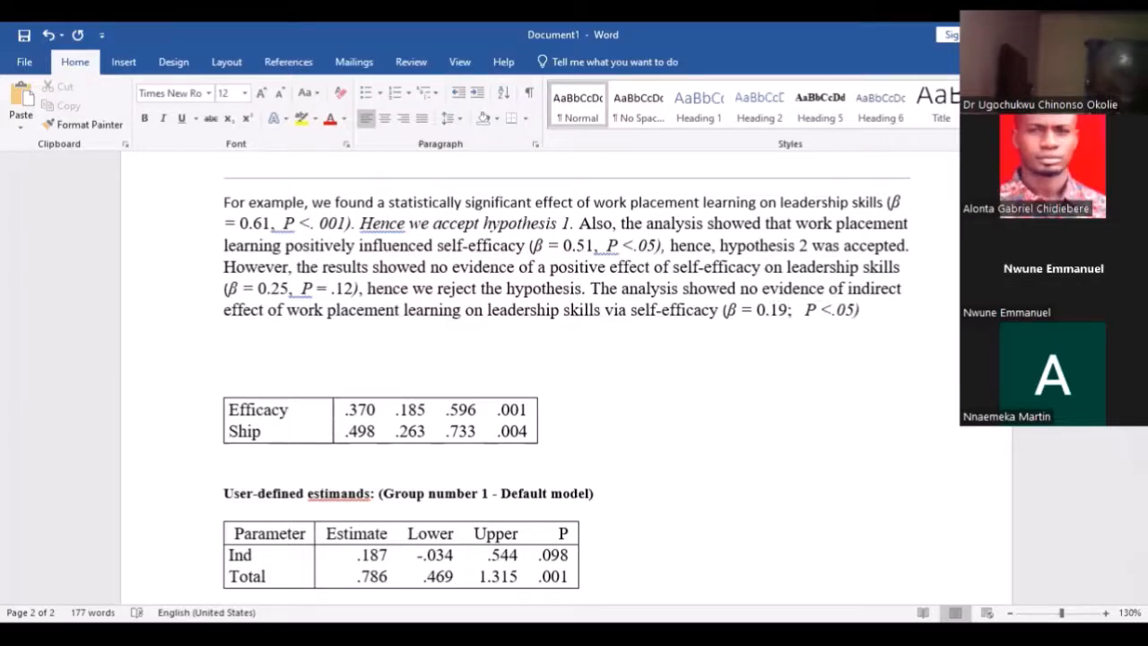
pyautogui.write('C')
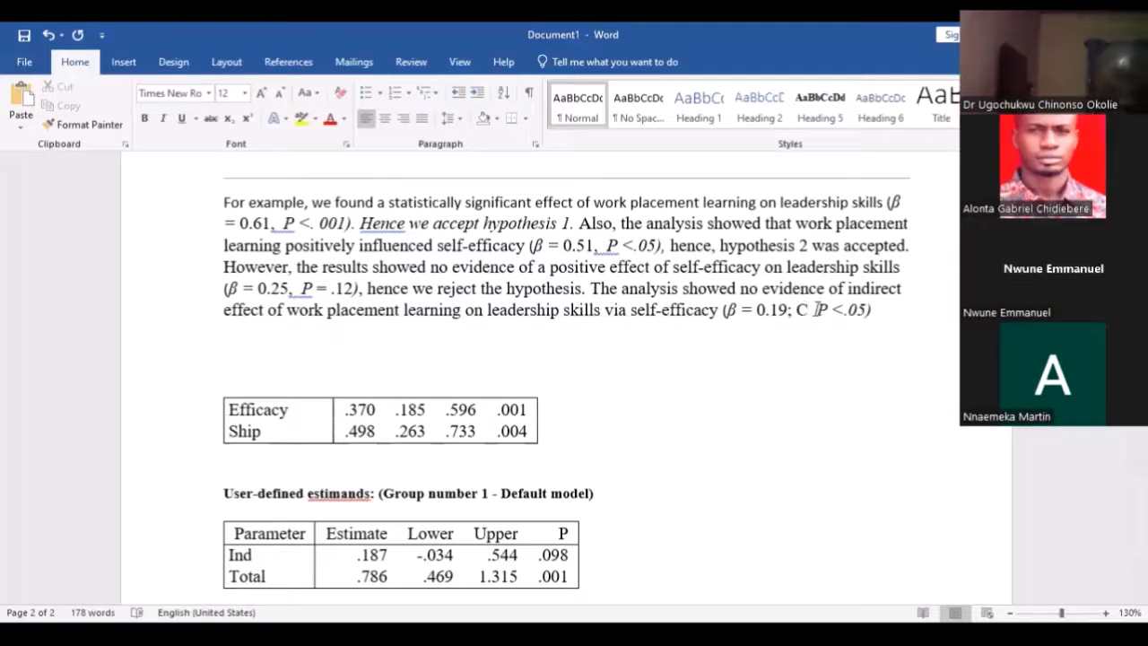
pyautogui.write('I')
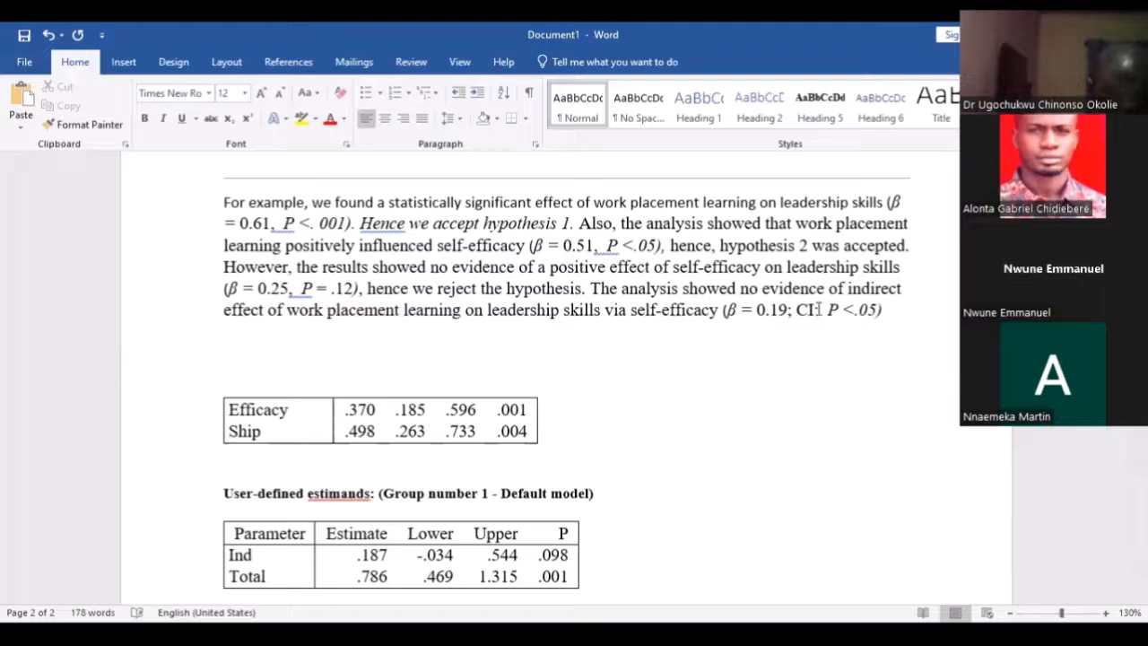
pyautogui.write(' 95')
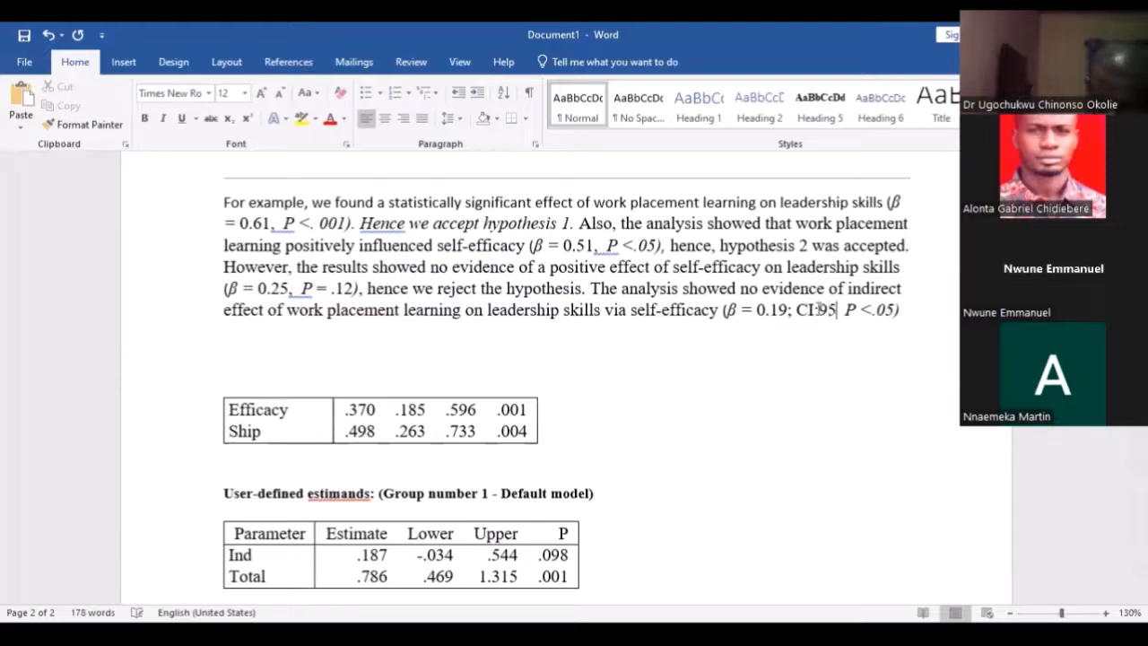
pyautogui.hotkey('shift', 'Left')
pyautogui.hotkey('shift', 'Left')
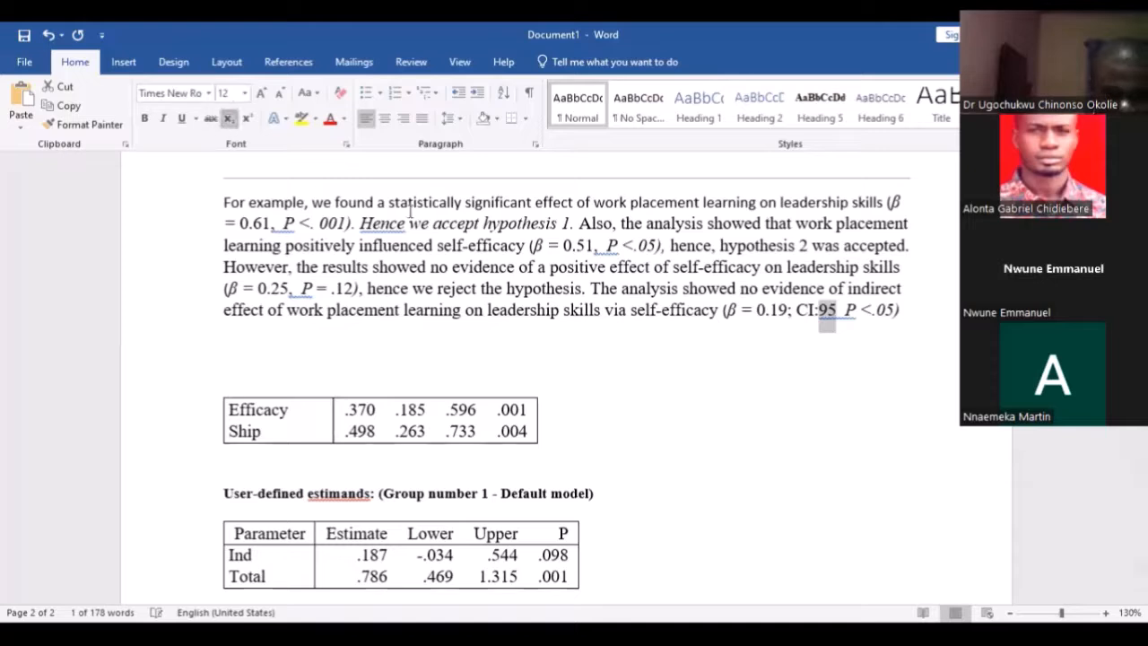
pyautogui.click(228, 118)
# Add "% =" right after the subscript 95 in the same formatting, and turn subscript off for the text that follows.
pyautogui.click(833, 309)
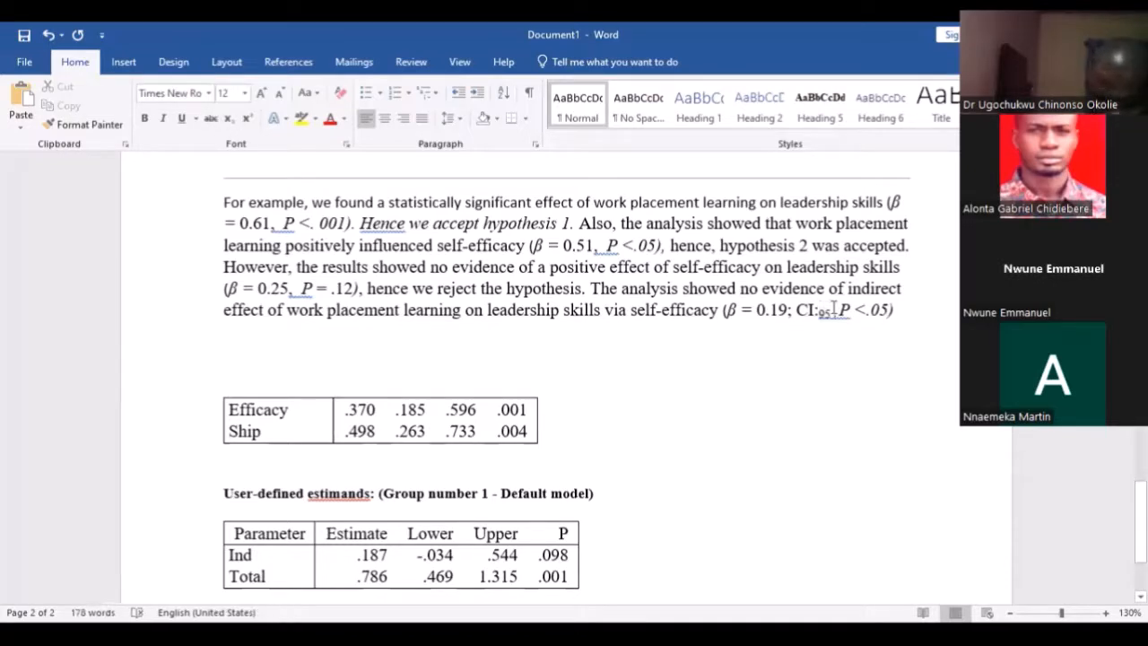
pyautogui.click(829, 311)
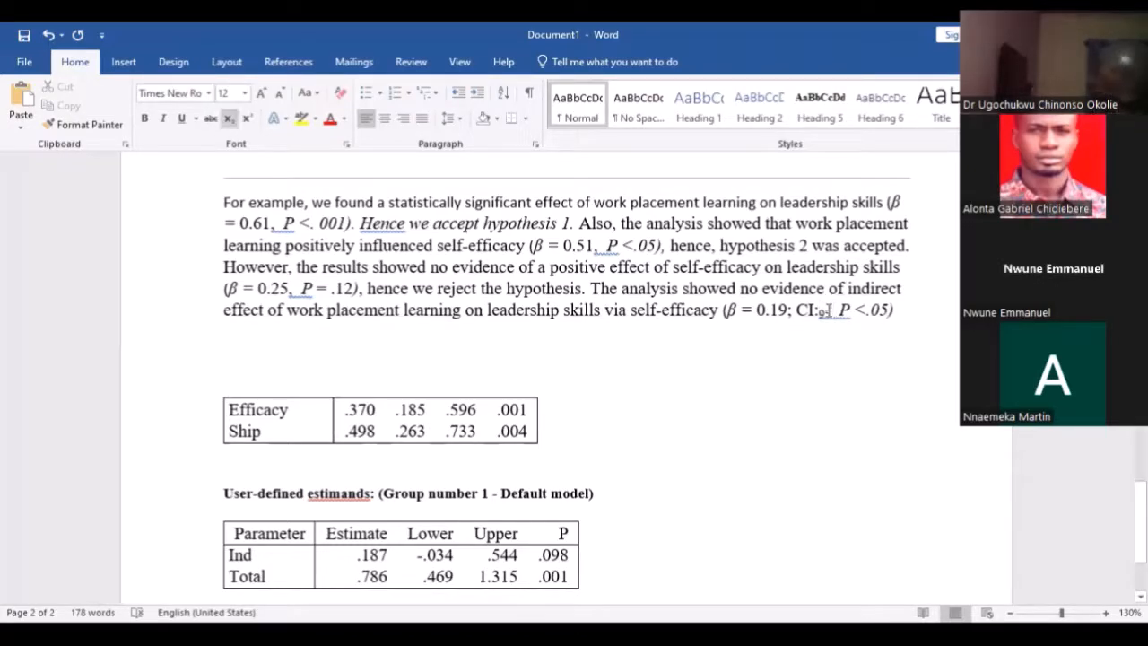
pyautogui.write('%')
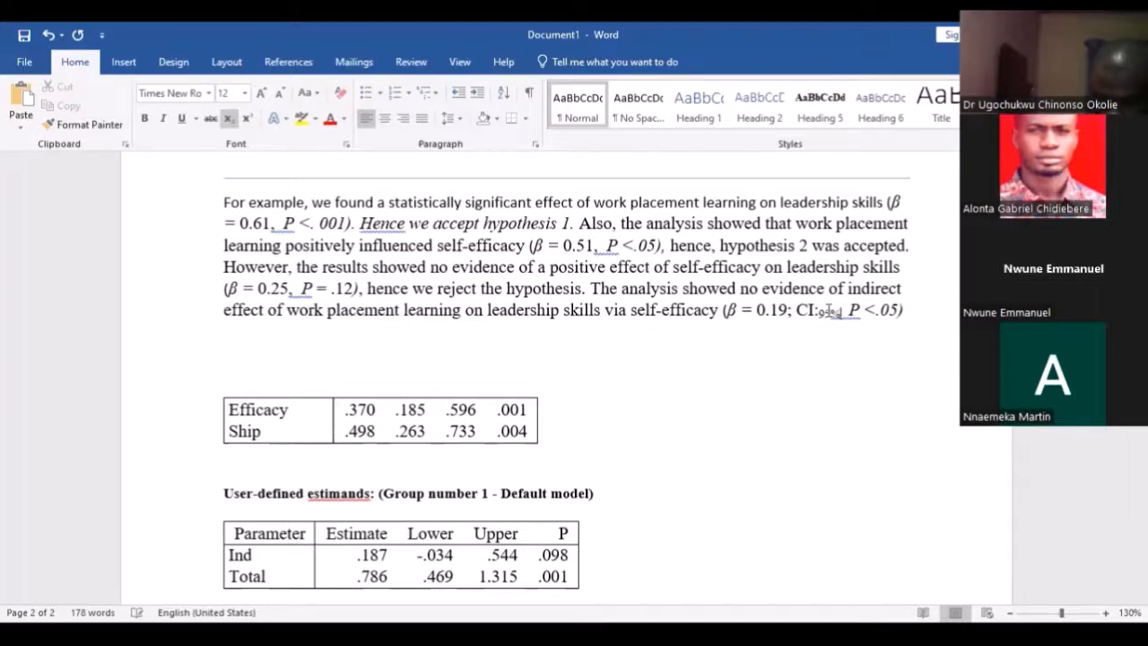
pyautogui.write(' =')
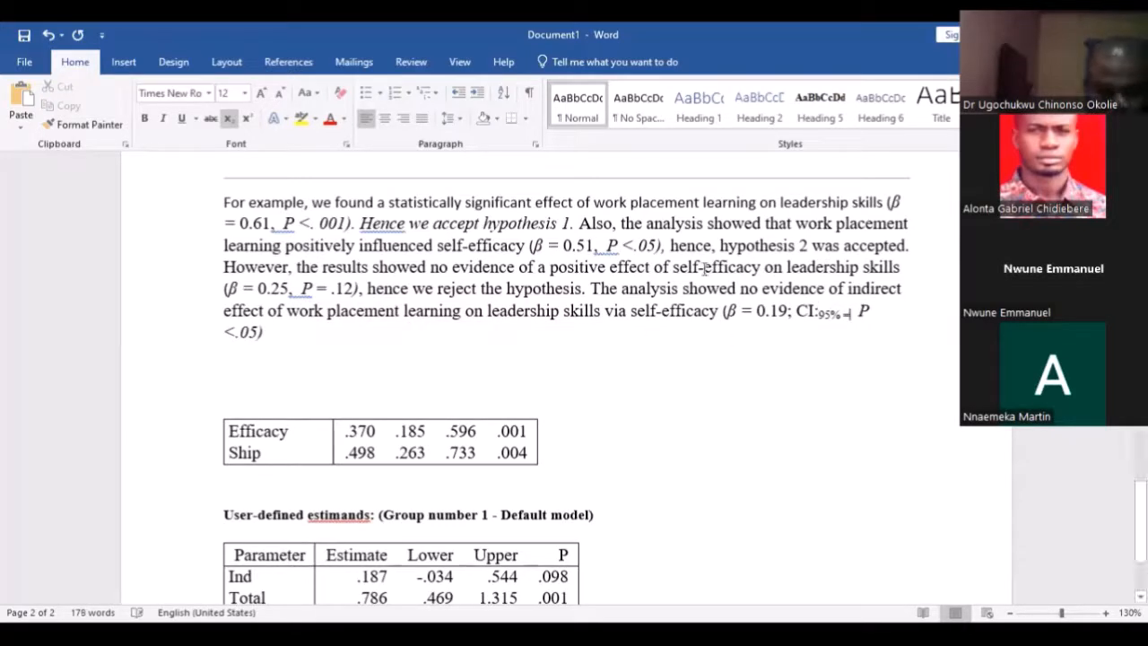
pyautogui.click(228, 120)
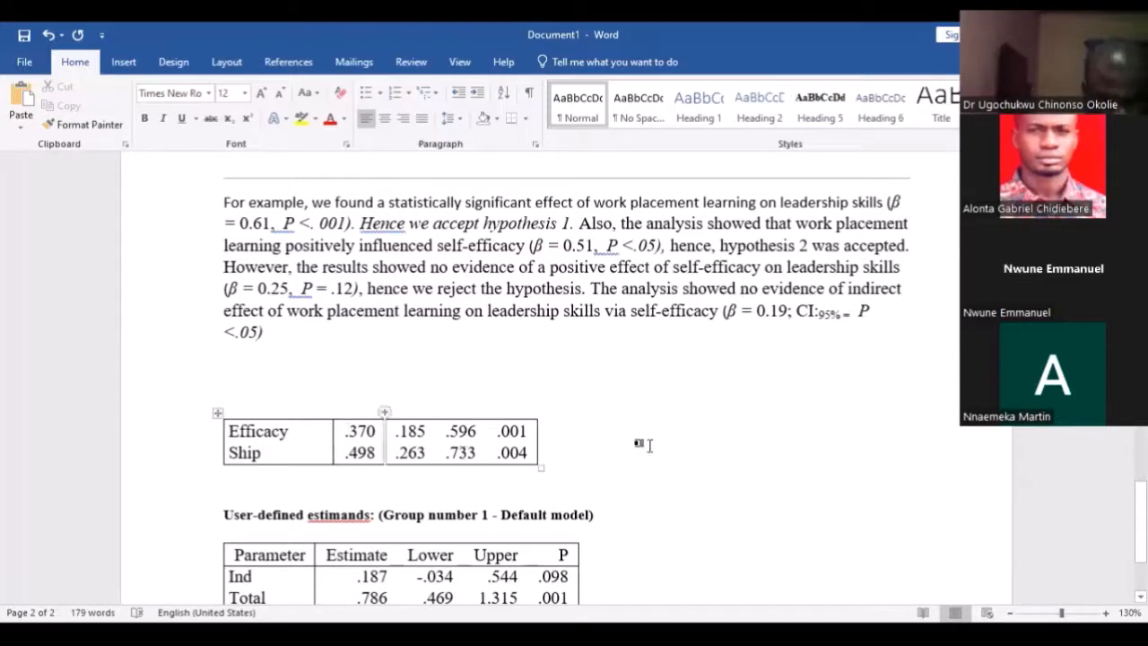
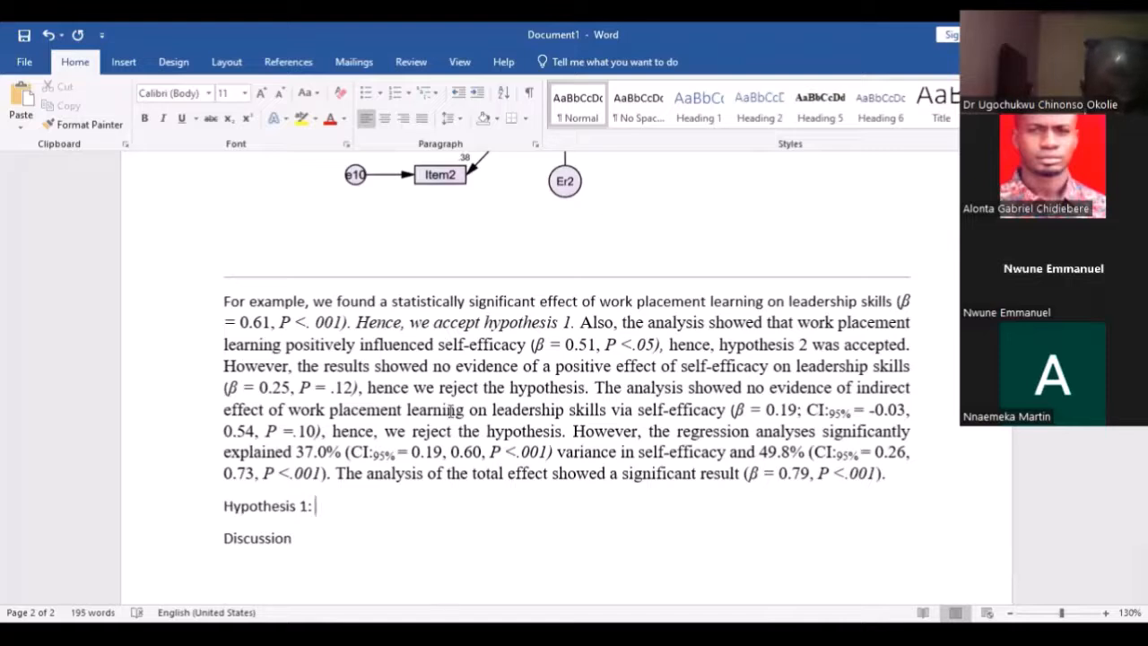
# Complete the Hypothesis 1 line with "Work placement would have a positive effect on leadership skills." and start a new line.
pyautogui.write('Work placement would have a spositive e')
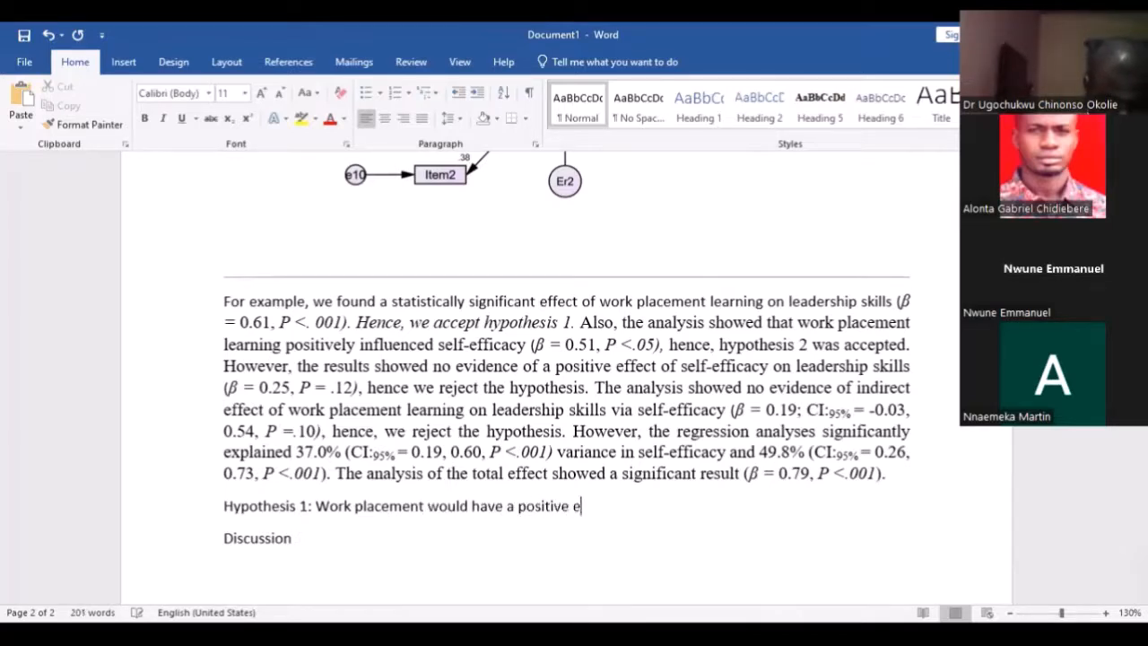
pyautogui.write('ffect on leadership')
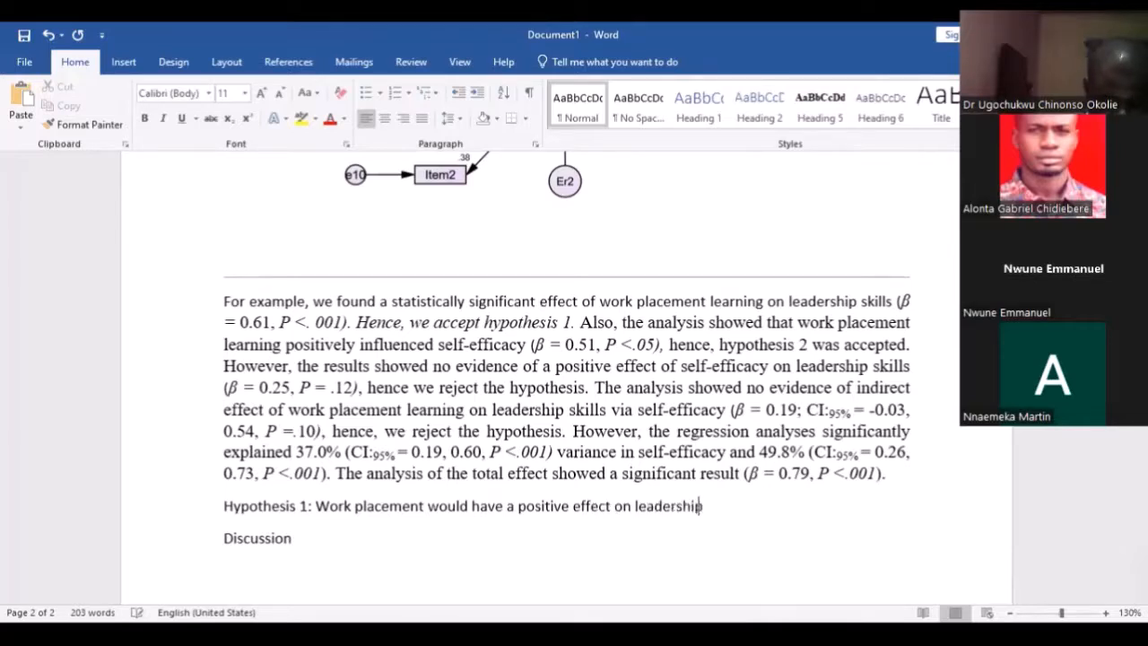
pyautogui.write(' skills.')
pyautogui.press('Return')
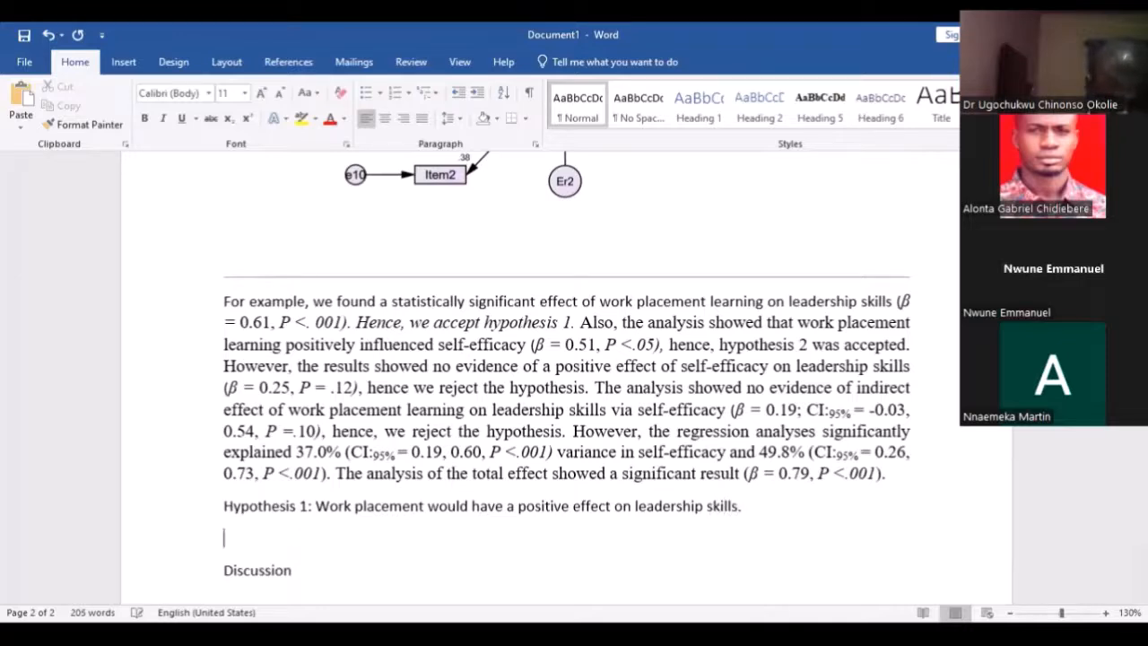
# Write "Hypothesis 2: Work placement learning would show a positive effect on self-efficacy" below hypothesis 1 and start a new line.
pyautogui.write('Hypoth')
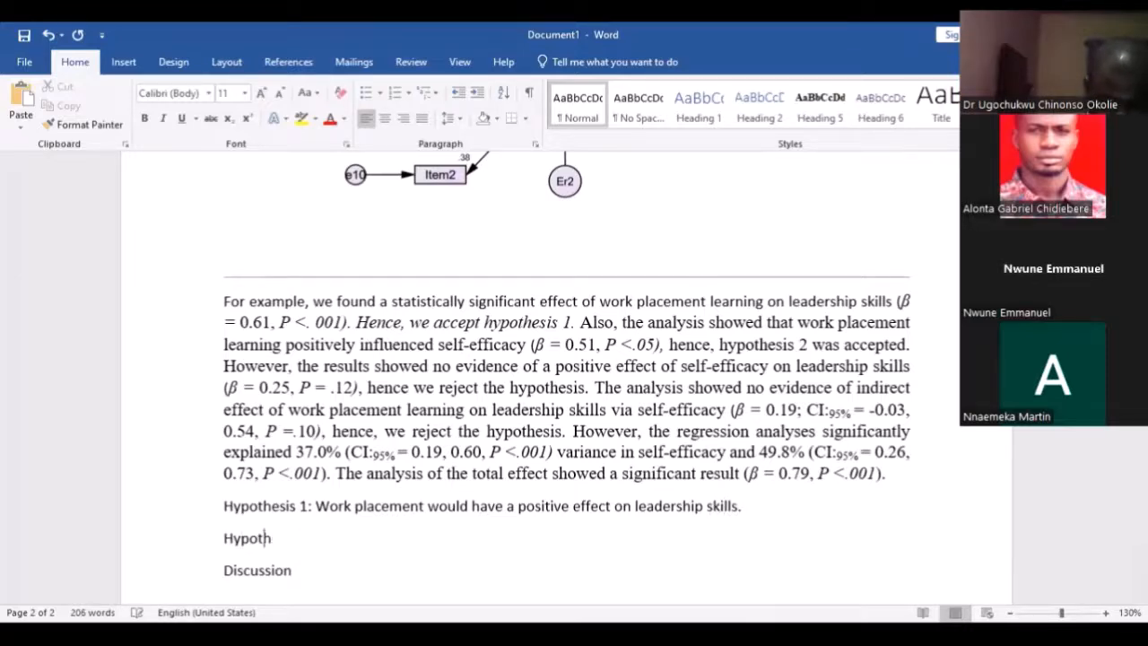
pyautogui.write('esis 2: Work ')
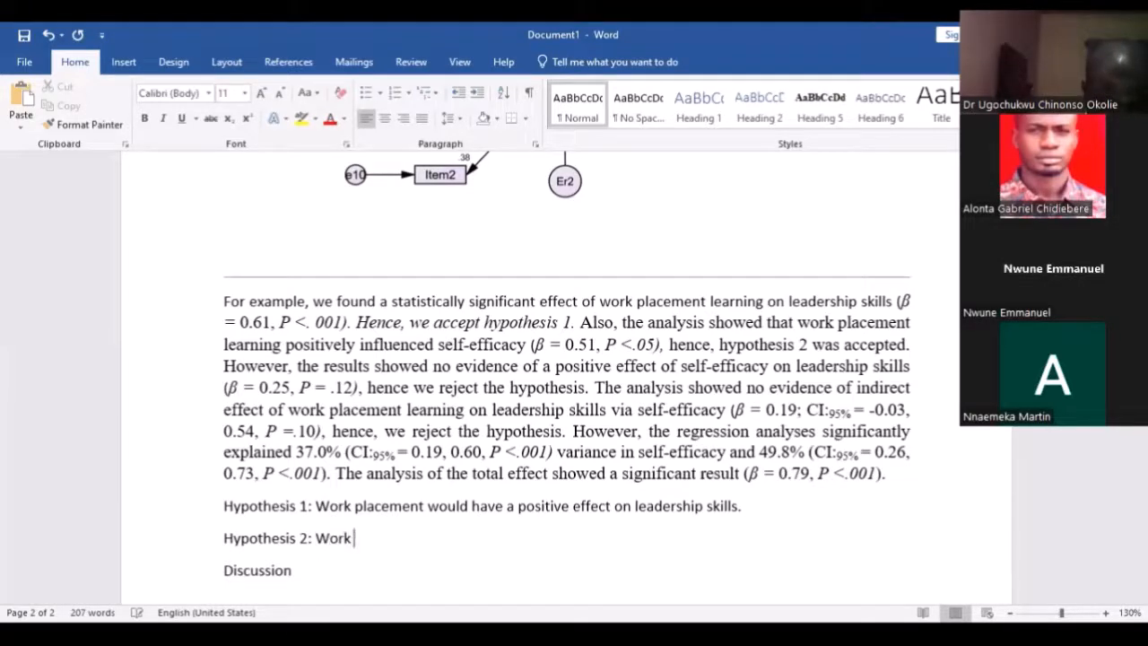
pyautogui.write('placement learn')
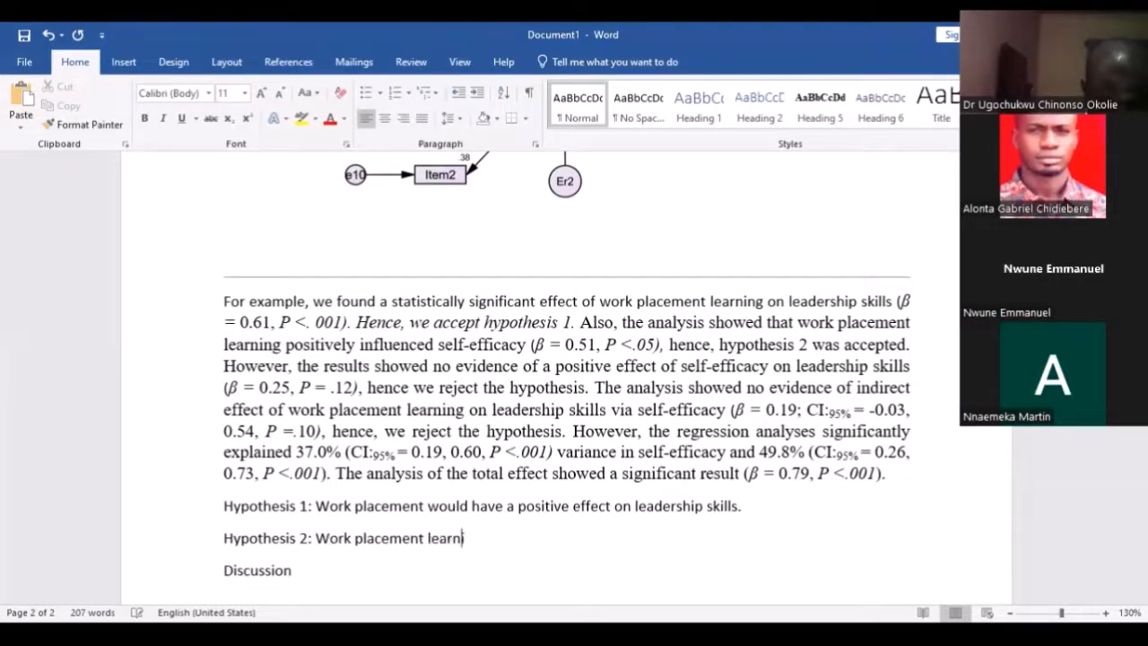
pyautogui.write('ing would show a po')
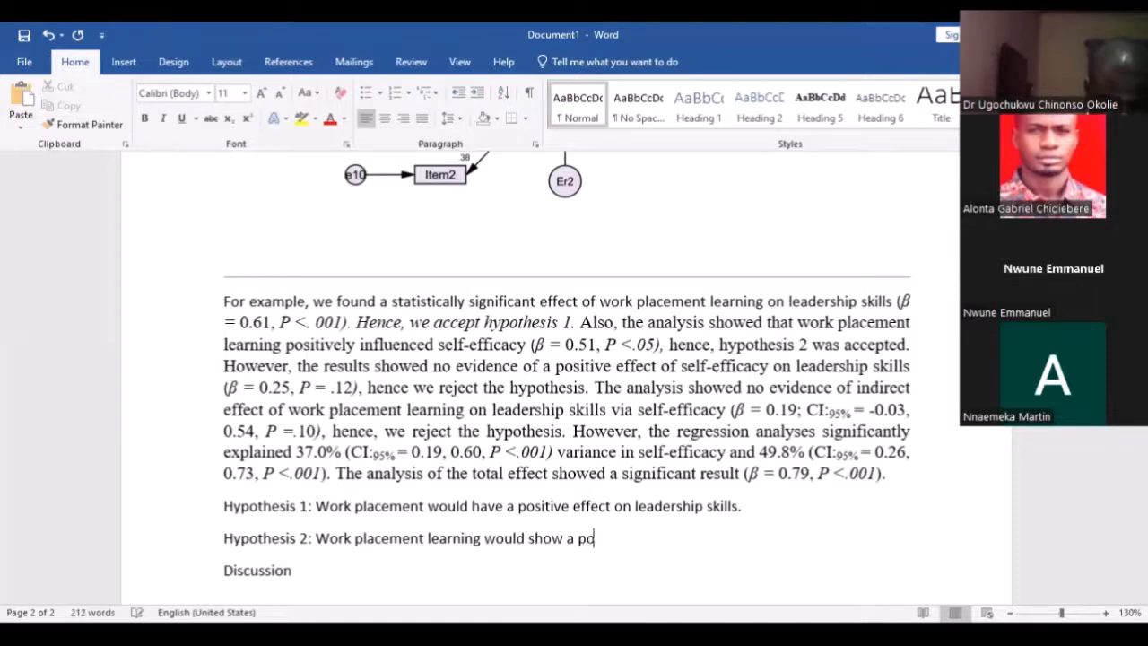
pyautogui.write('sitive effect')
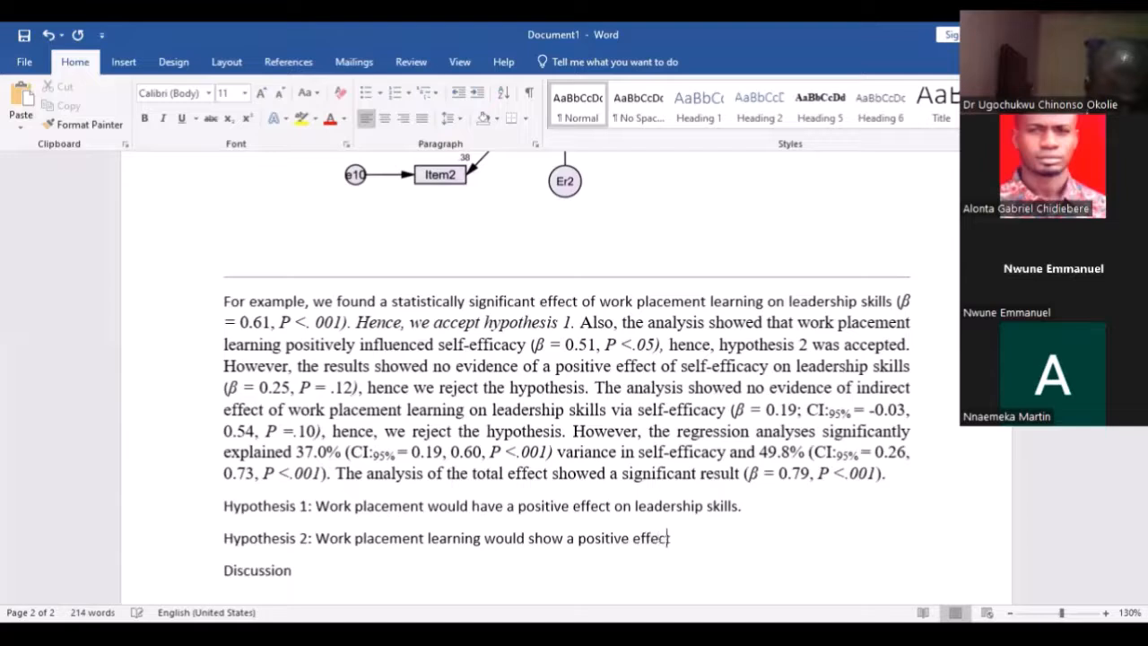
pyautogui.write(' on self-efficasc')
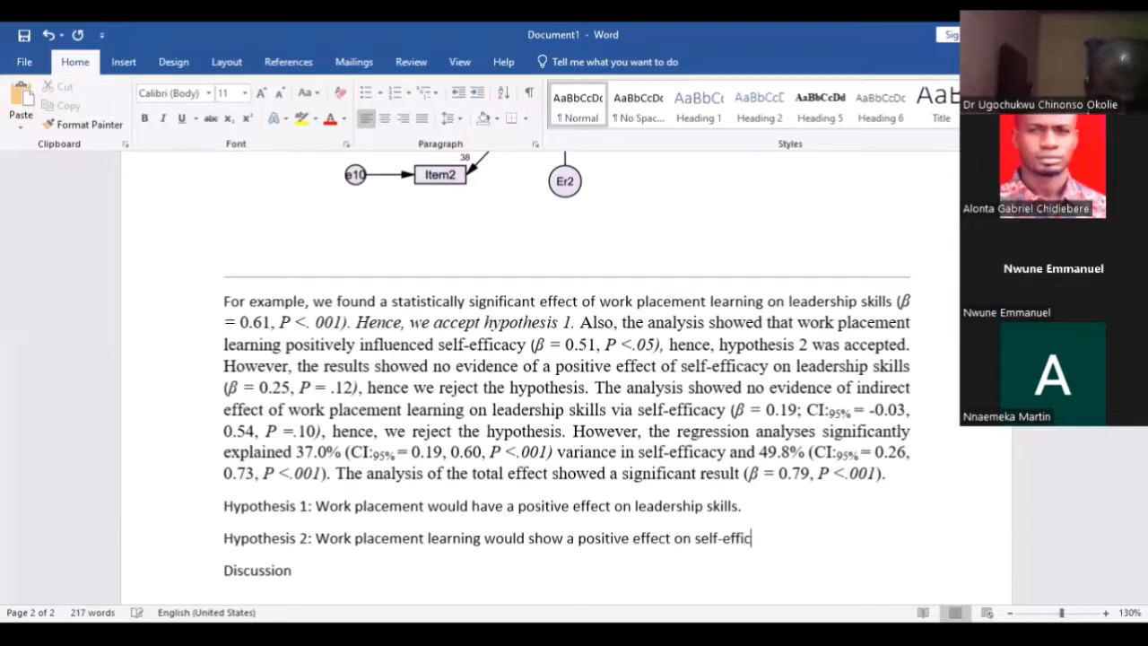
pyautogui.press('BackSpace')
pyautogui.write('y')
pyautogui.press('Return')
# Write "Hypothesis 3: Self-efficacy would positively influence leadership skills" below hypothesis 2 and start a new line.
pyautogui.write('Hypothesis 3:')
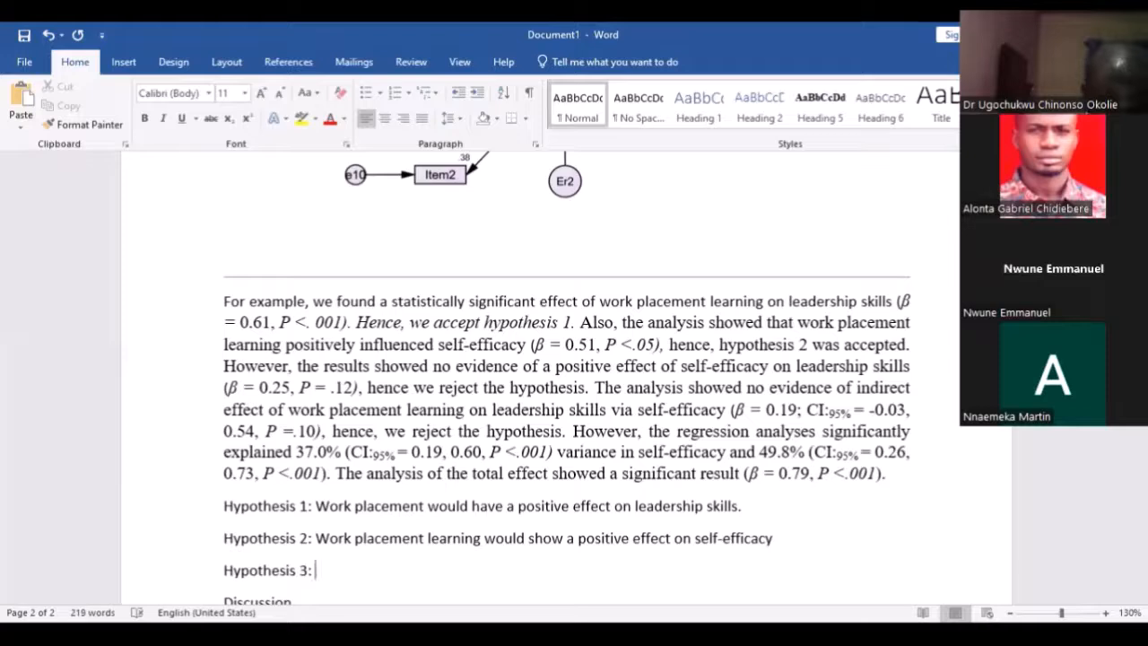
pyautogui.write(' Self-efficacy wou')
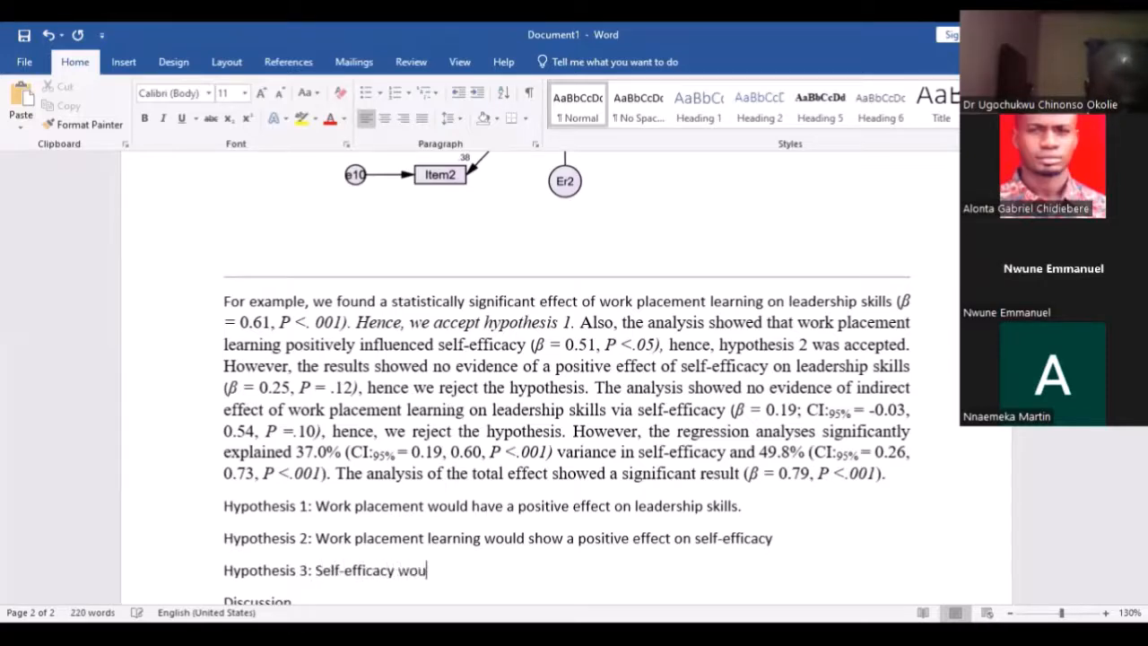
pyautogui.write('ld positively influe')
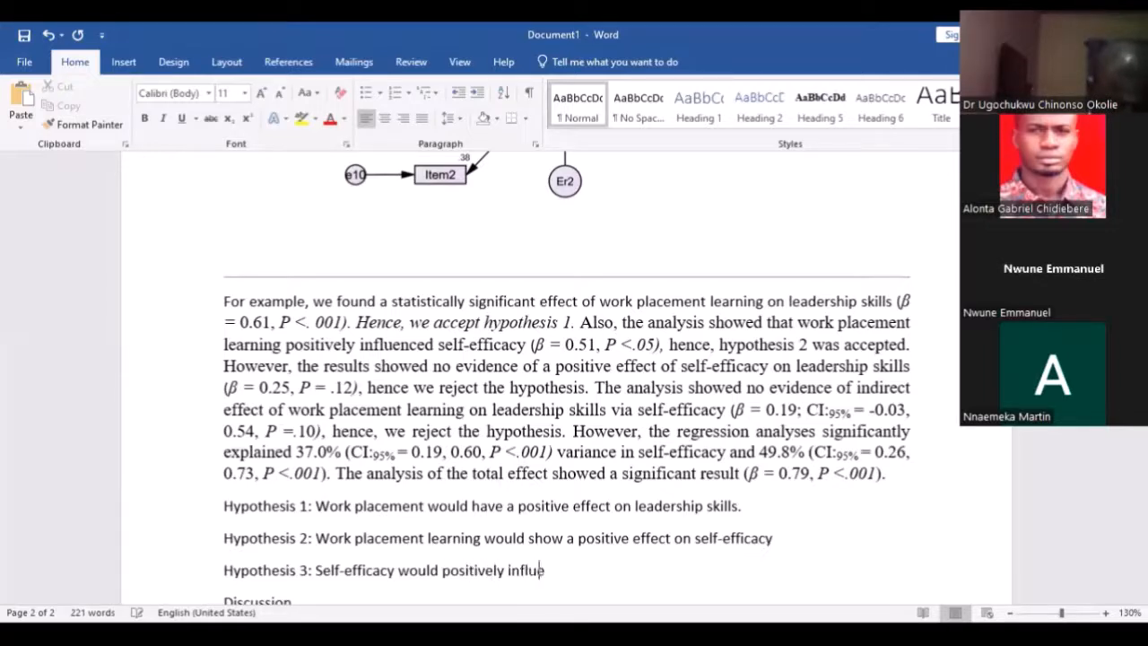
pyautogui.write('nce leaderfship')
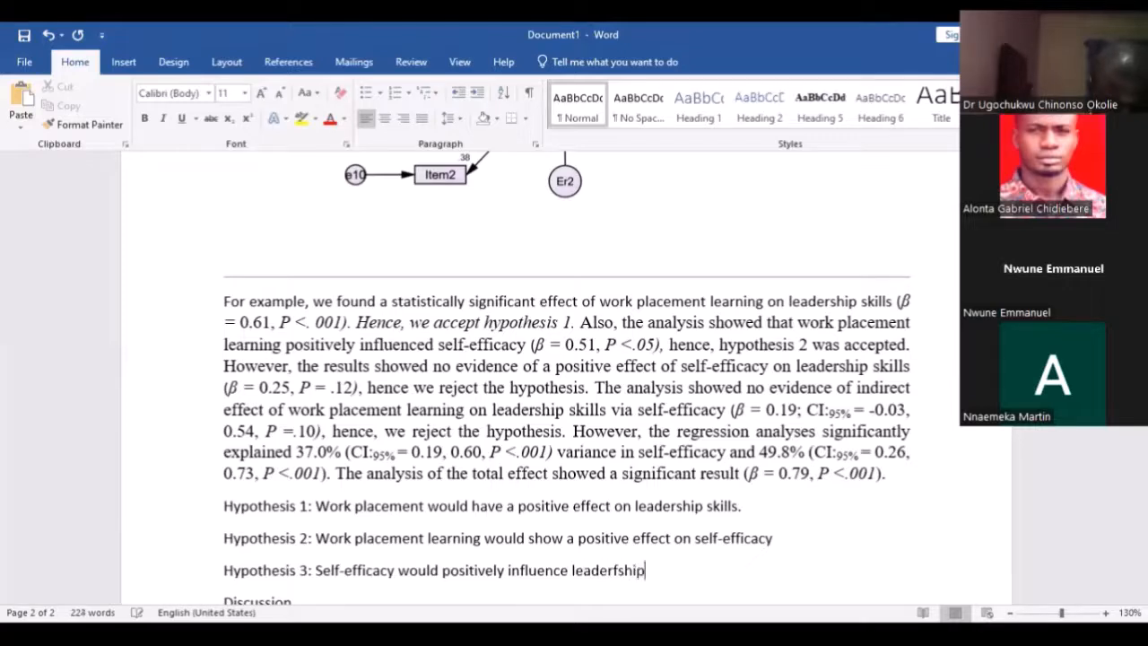
pyautogui.write('rship')
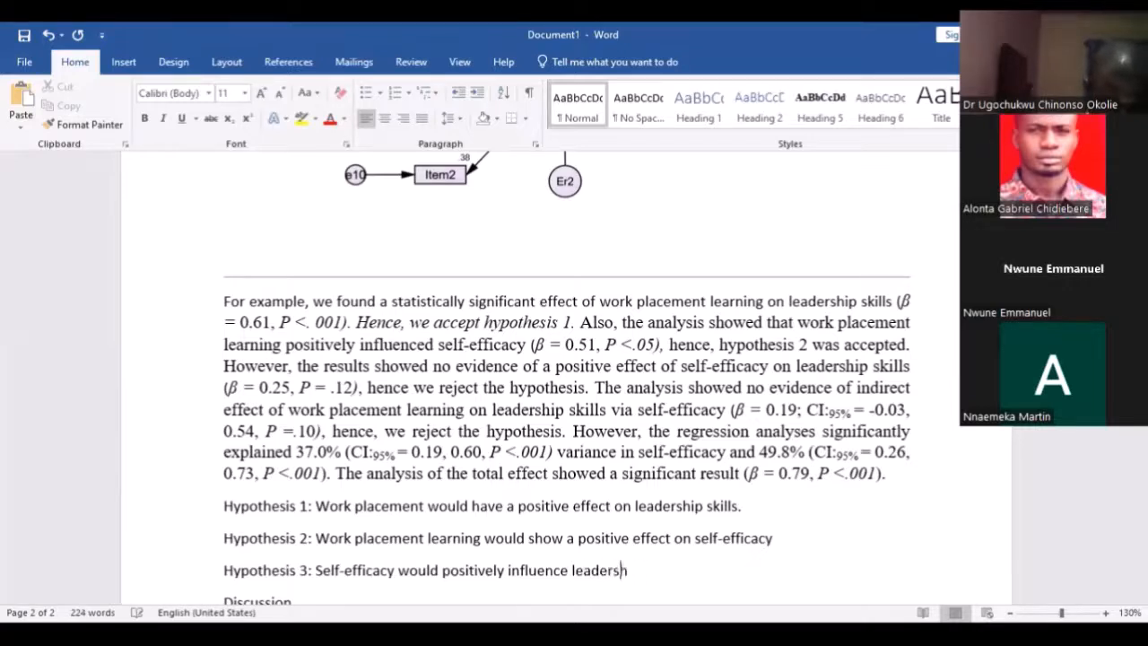
pyautogui.write(' skills')
pyautogui.press('Return')
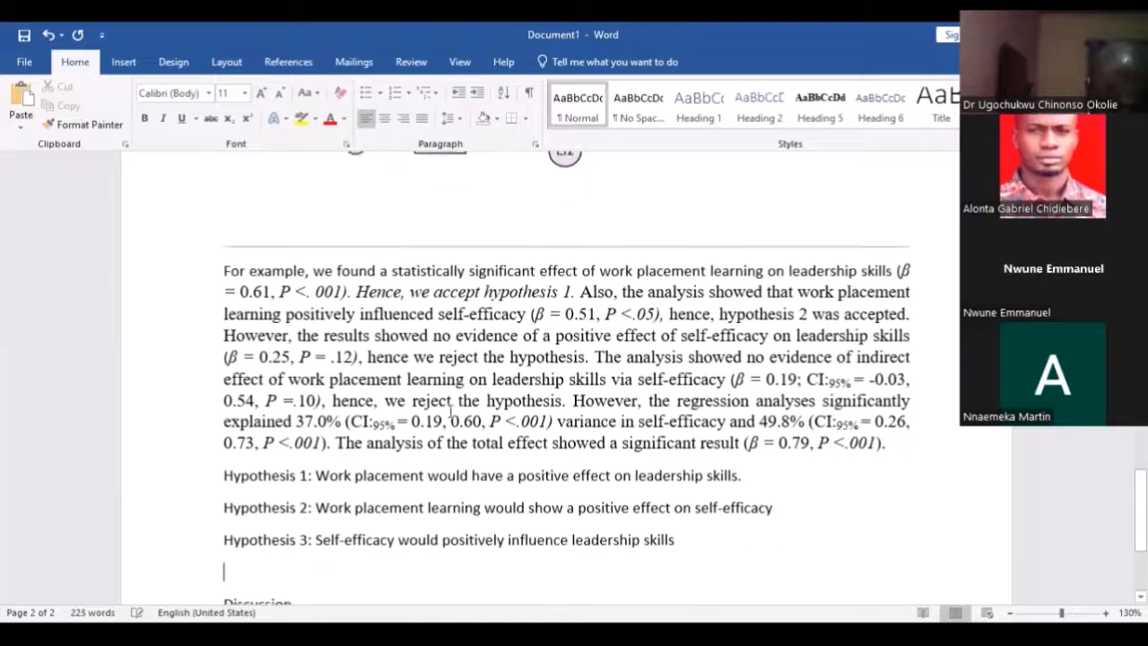
# Write "Hypothesis 4: Self-efficacy would mediate the effect of work placement learning on leadership skills." below hypothesis 3.
pyautogui.write('Hypothesis 4: S')
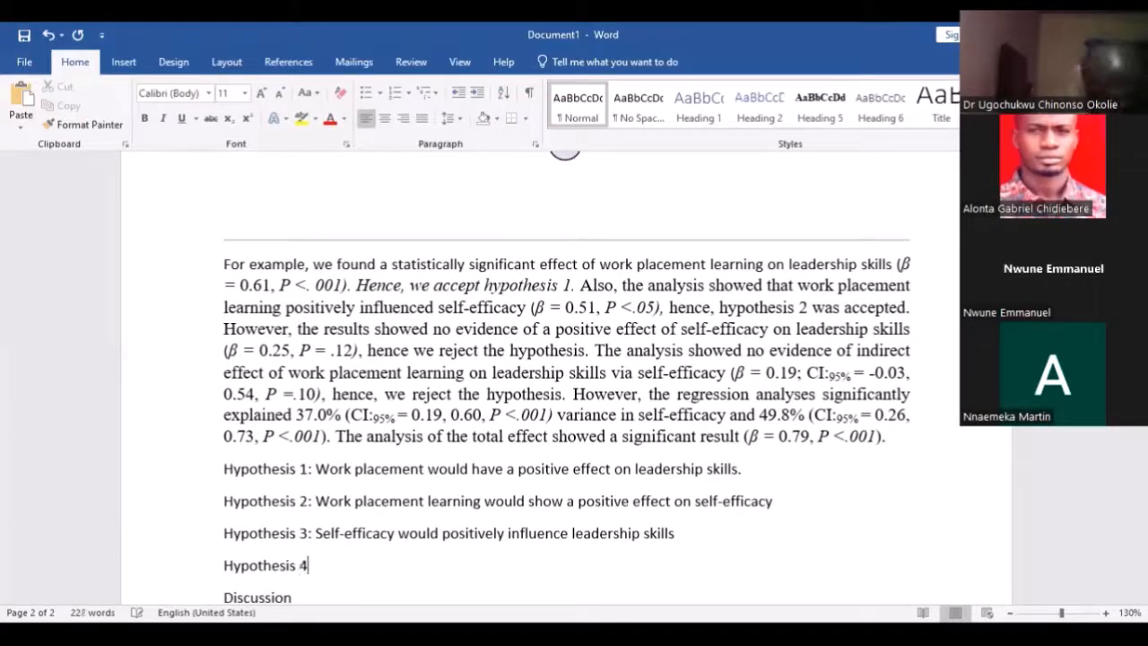
pyautogui.press('BackSpace')
pyautogui.write('Self-efficacy would n')
pyautogui.write('ediate the e')
pyautogui.press('BackSpace')
pyautogui.press('BackSpace')
pyautogui.write('dct')
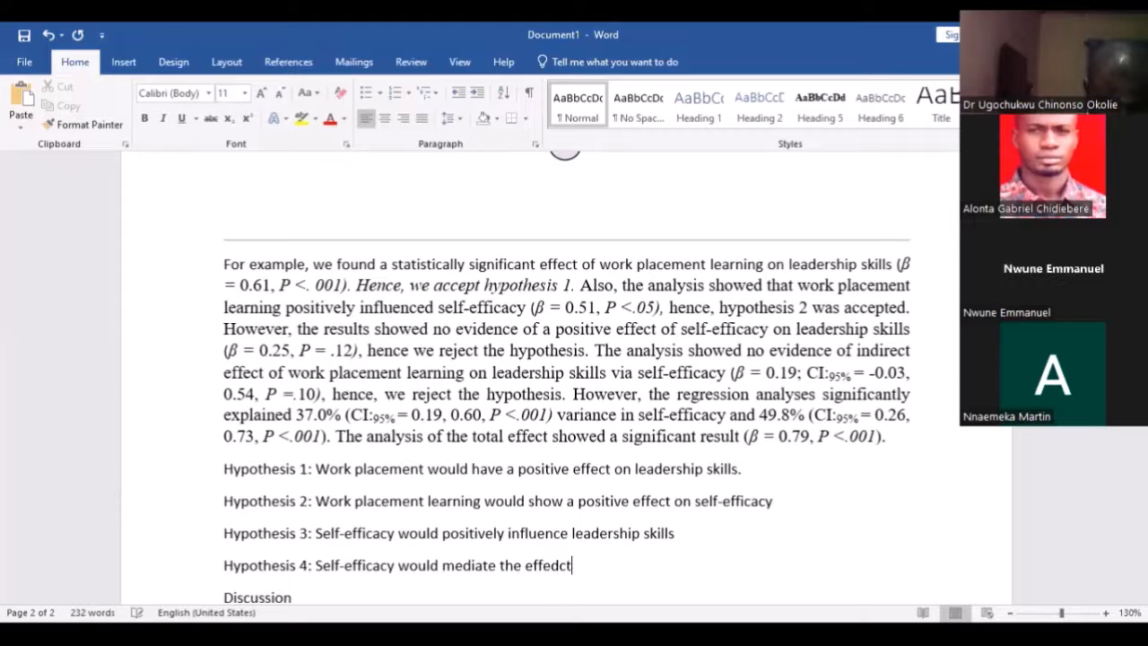
pyautogui.write('ct of work placement learning p')
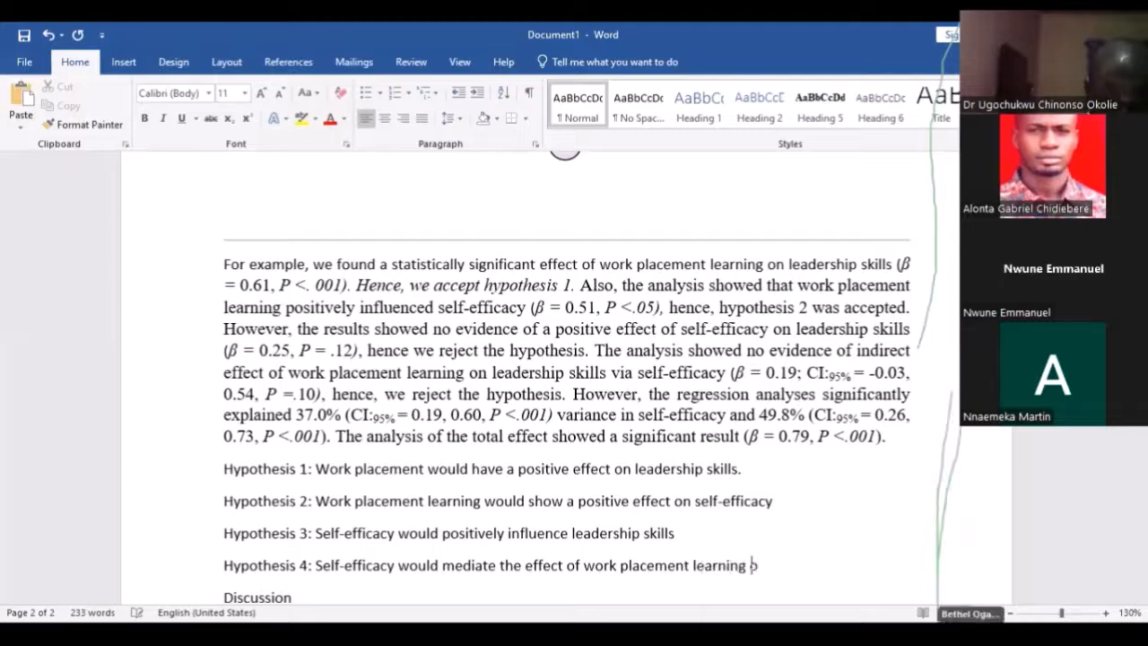
pyautogui.press('BackSpace')
pyautogui.write('on ')
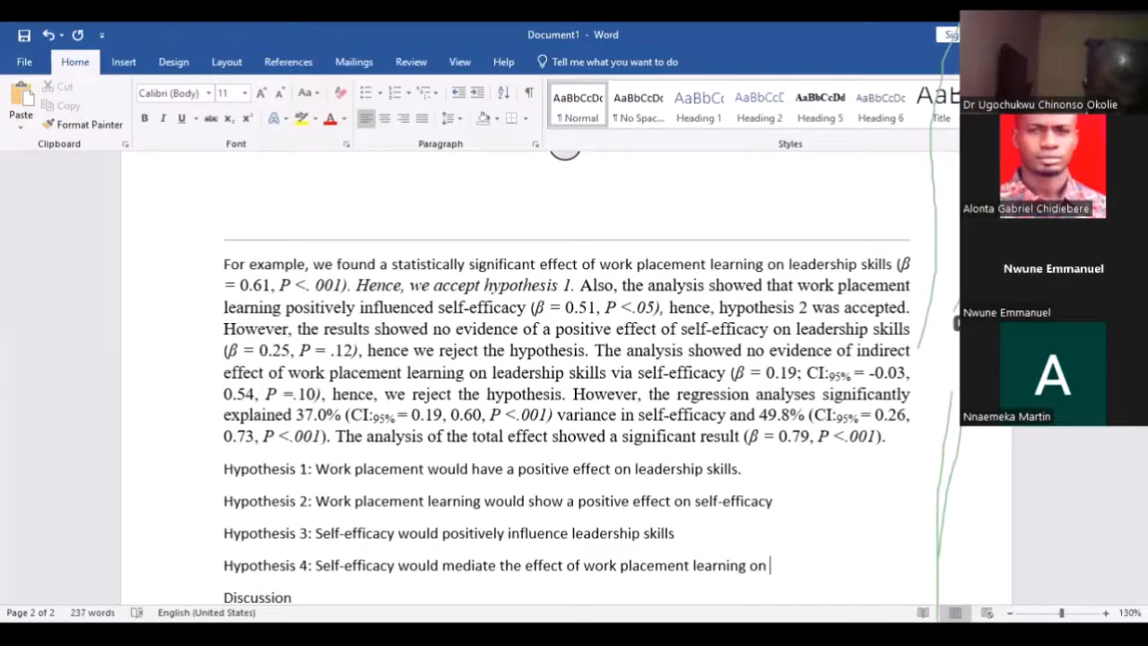
pyautogui.write('leader')
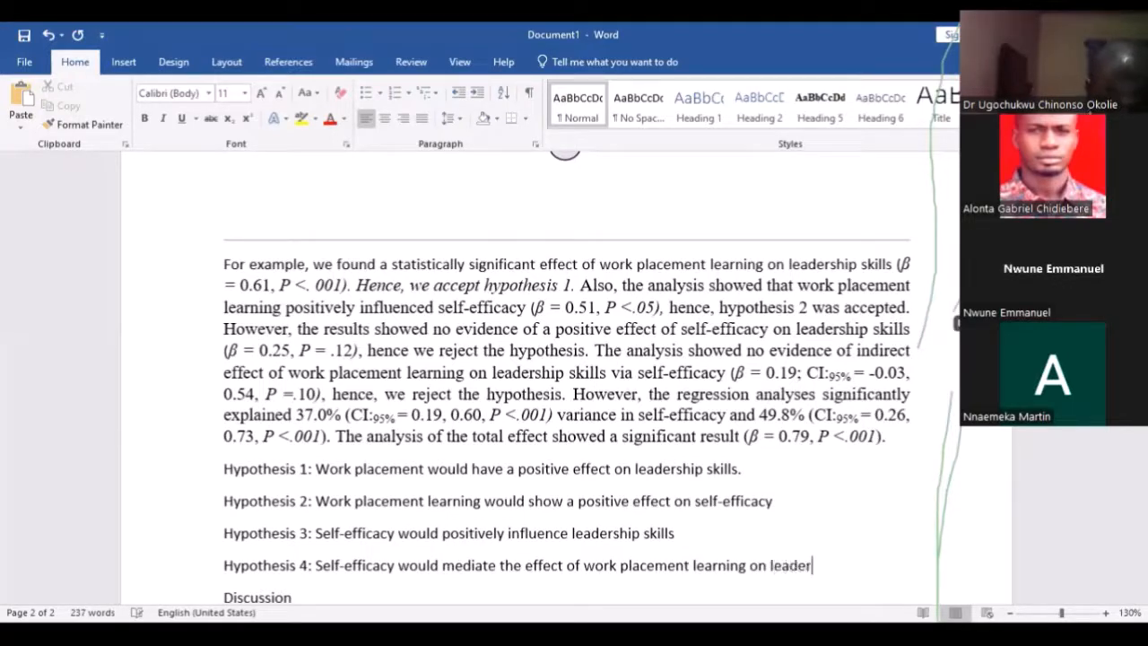
pyautogui.write('ship skills')
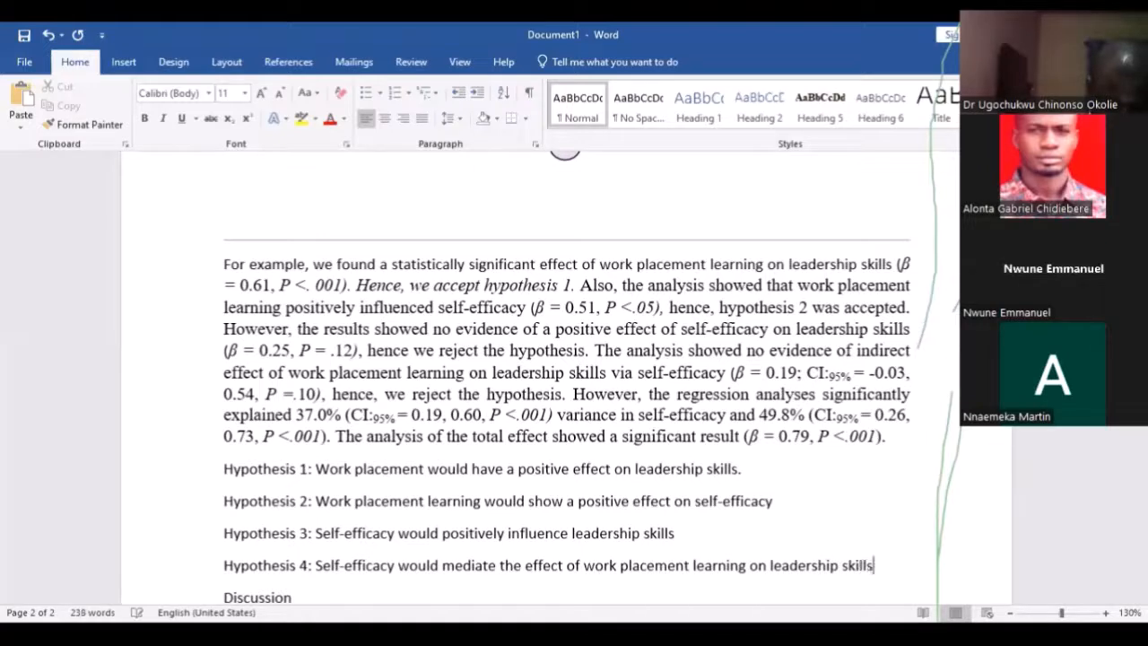
pyautogui.write('.')
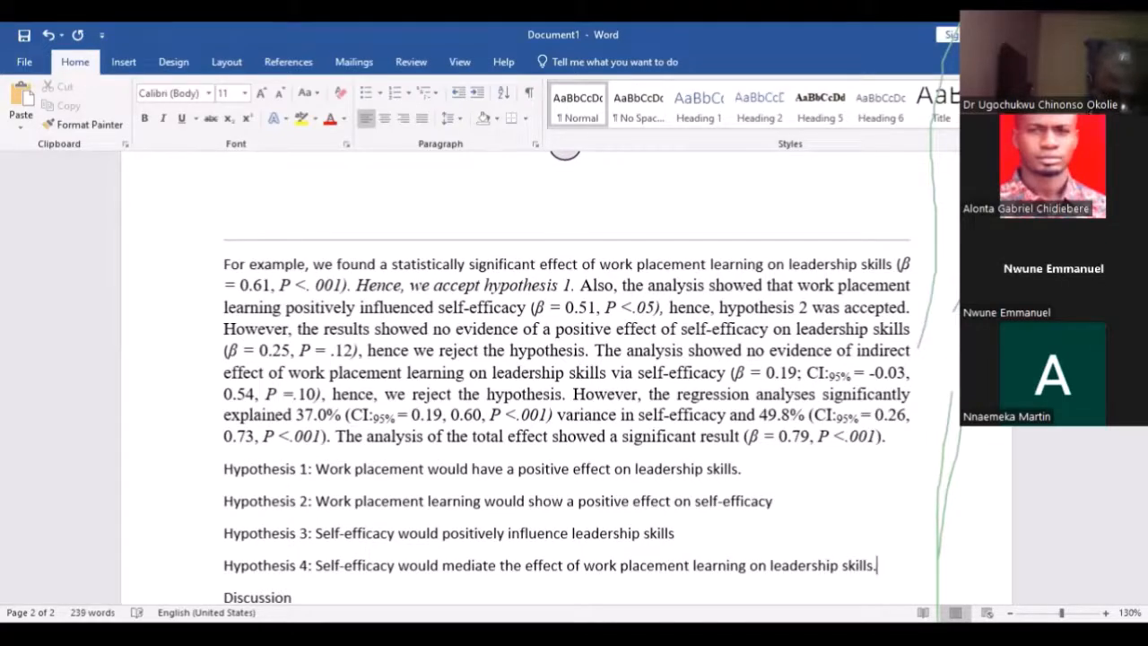
# Remove the space after the four hypothesis paragraphs and set their text to Times New Roman, size 12.
pyautogui.moveTo(226, 469); pyautogui.dragTo(883, 574)
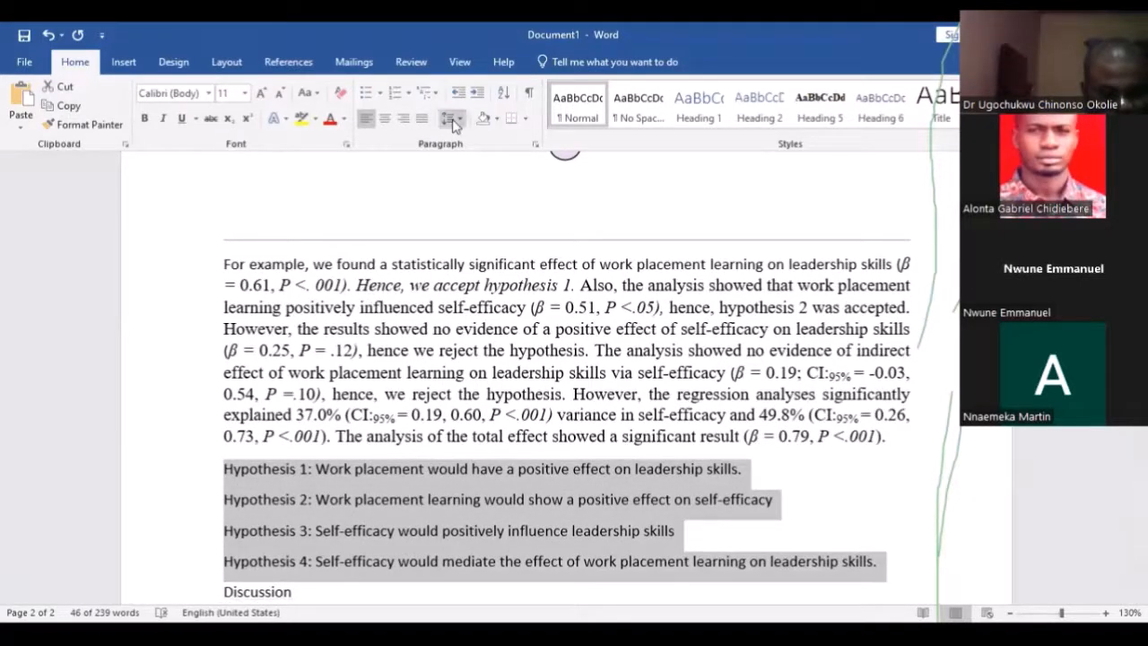
pyautogui.click(453, 117)
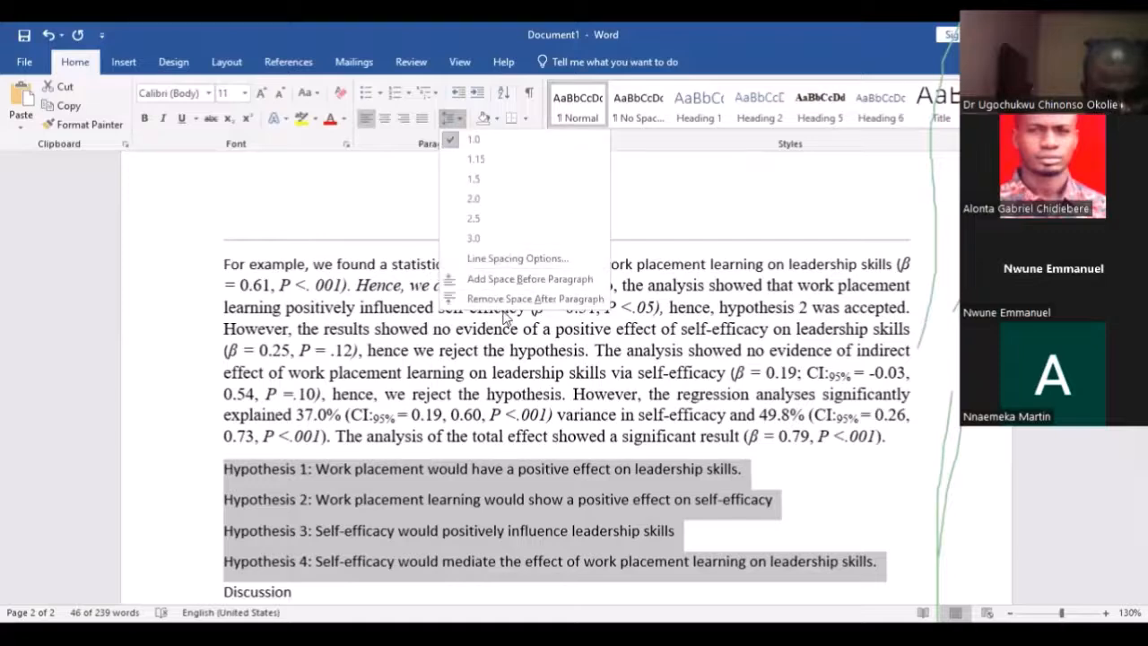
pyautogui.click(529, 299)
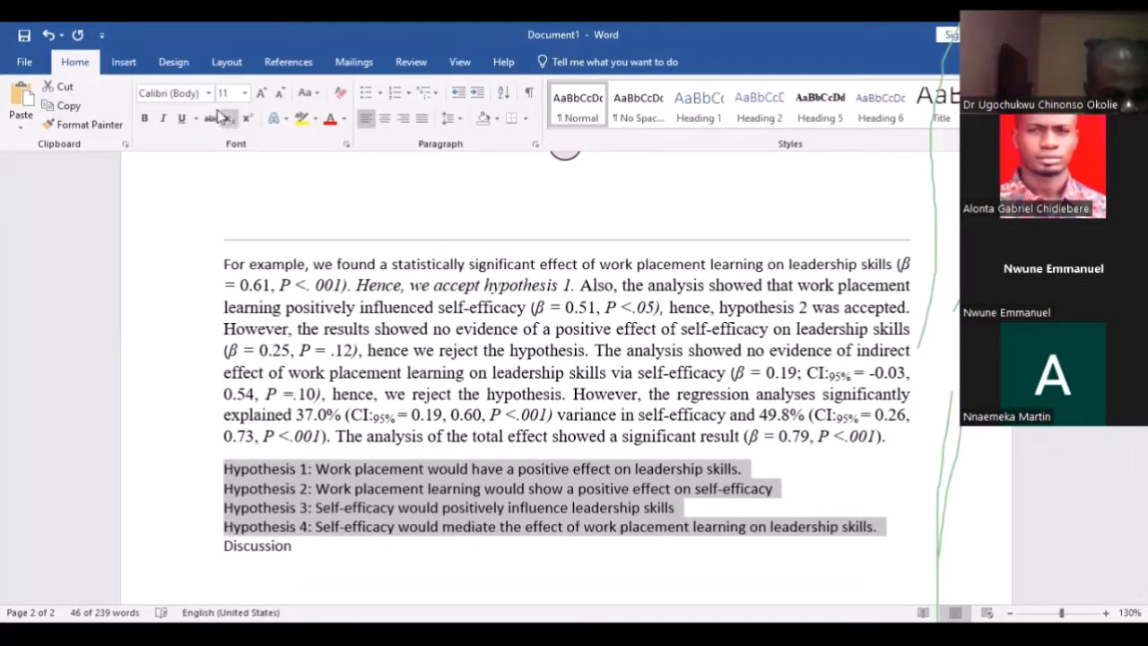
pyautogui.click(207, 94)
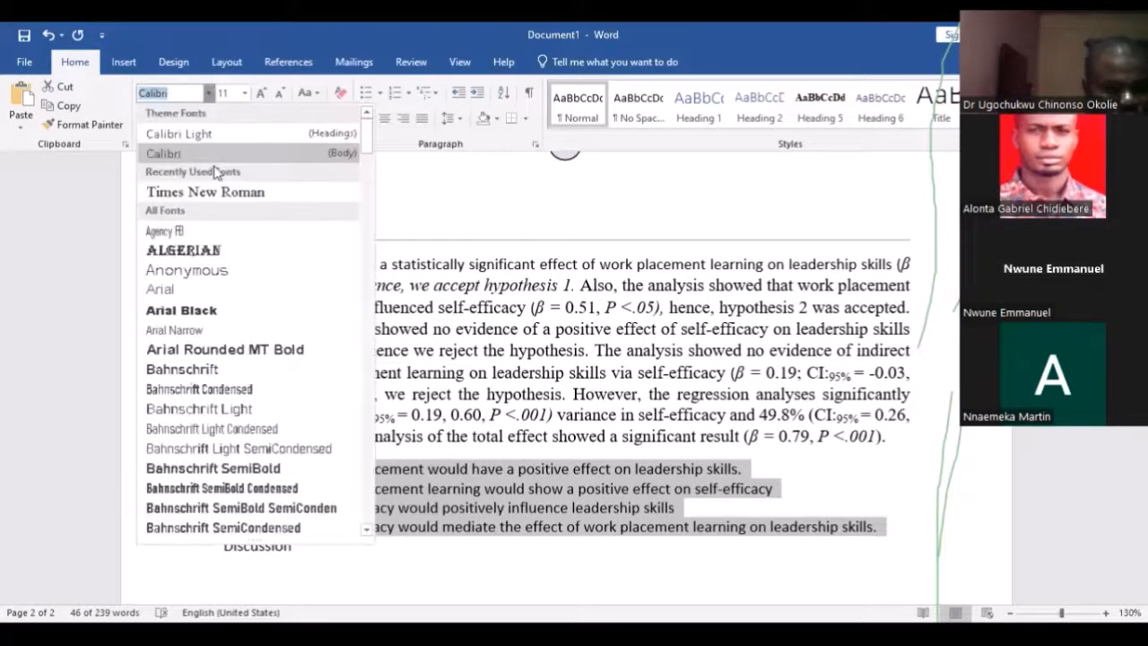
pyautogui.click(205, 191)
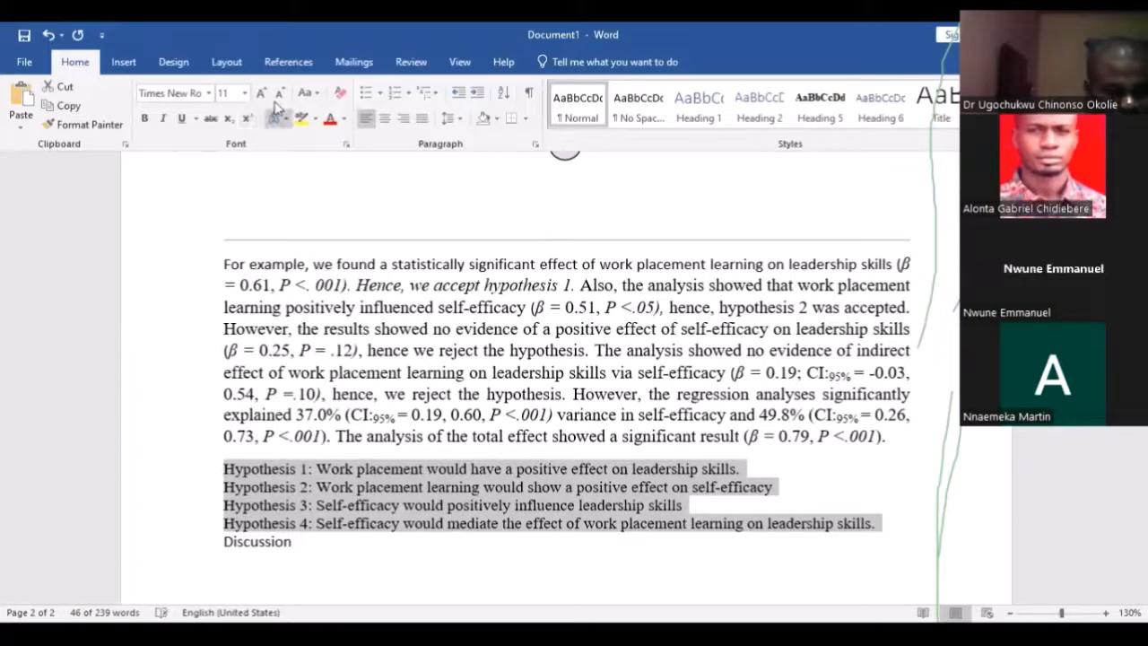
pyautogui.scroll(3, 618, 498)
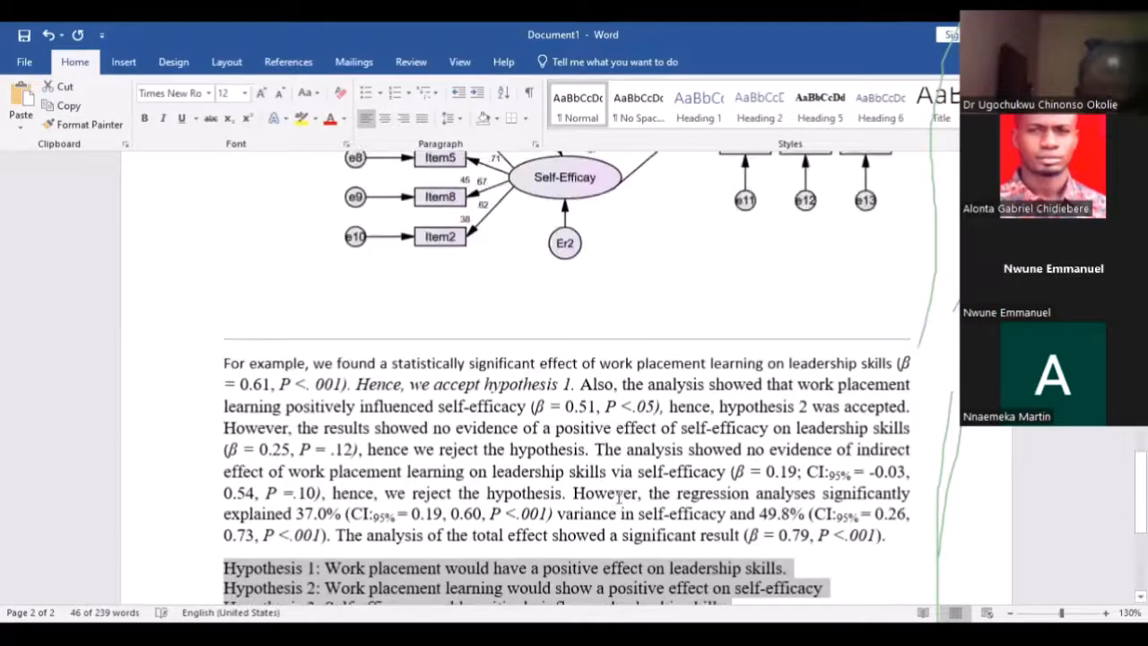
# Add the number 4 after "we reject the hypothesis" in the results paragraph's sentence on the indirect effect via self-efficacy.
pyautogui.scroll(-3, 617, 502)
pyautogui.click(642, 440)
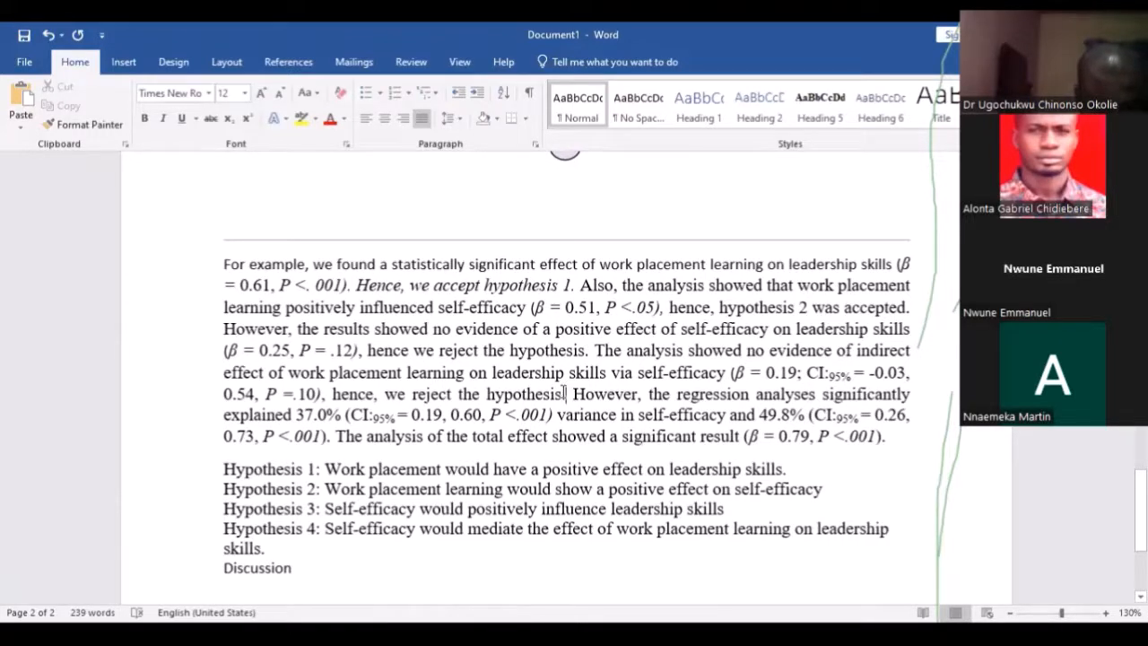
pyautogui.write('4')
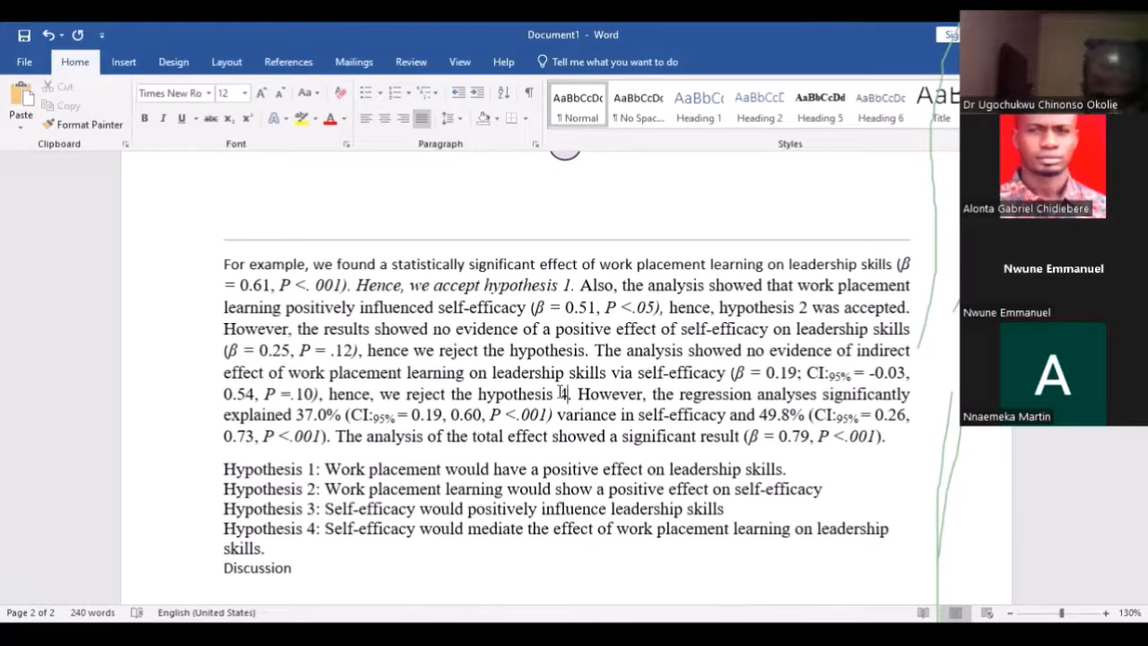
# Check the path diagram above the results and make the "Hypothesis 1:" label bold.
pyautogui.scroll(-1, 561, 392)
pyautogui.scroll(5, 560, 392)
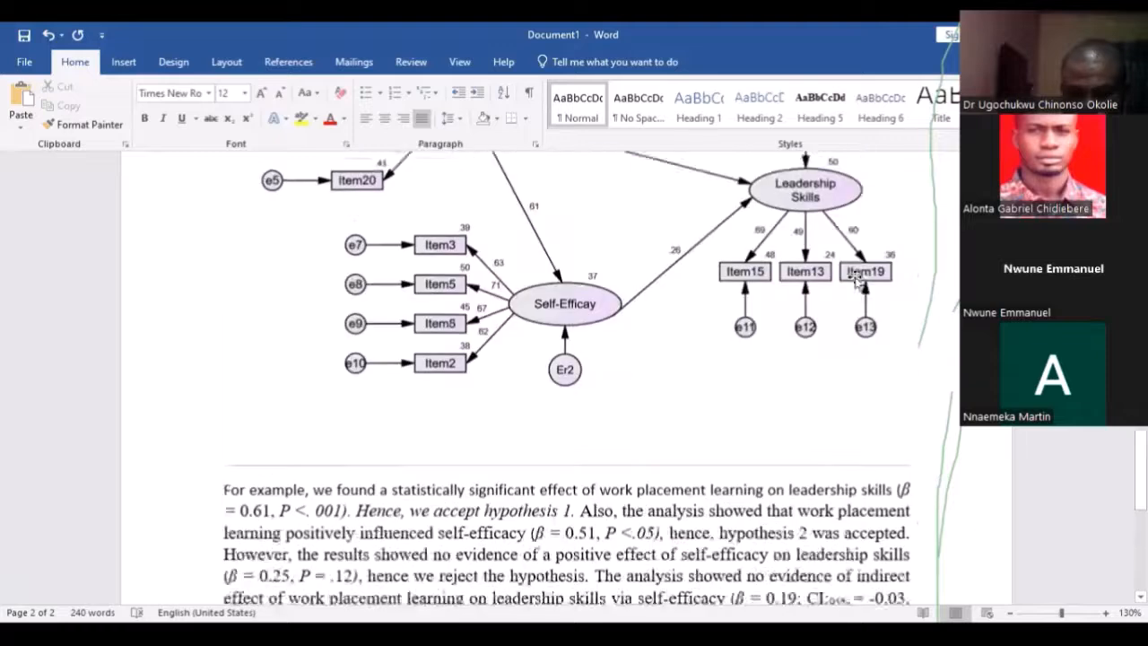
pyautogui.scroll(2, 780, 323)
pyautogui.click(780, 324)
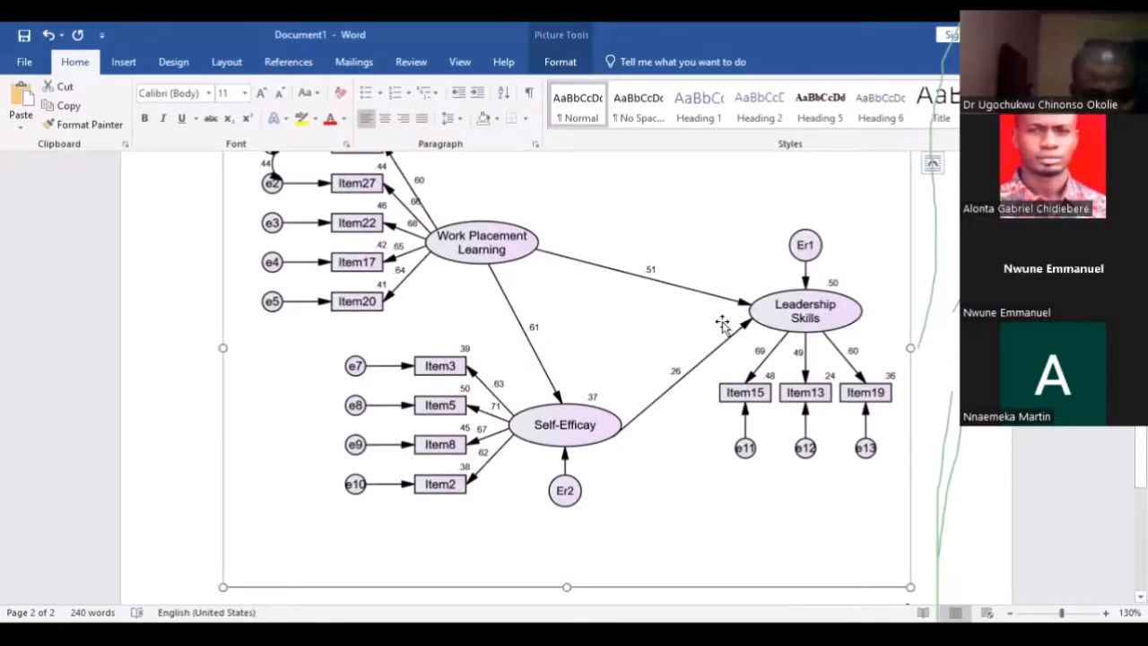
pyautogui.scroll(-7, 722, 325)
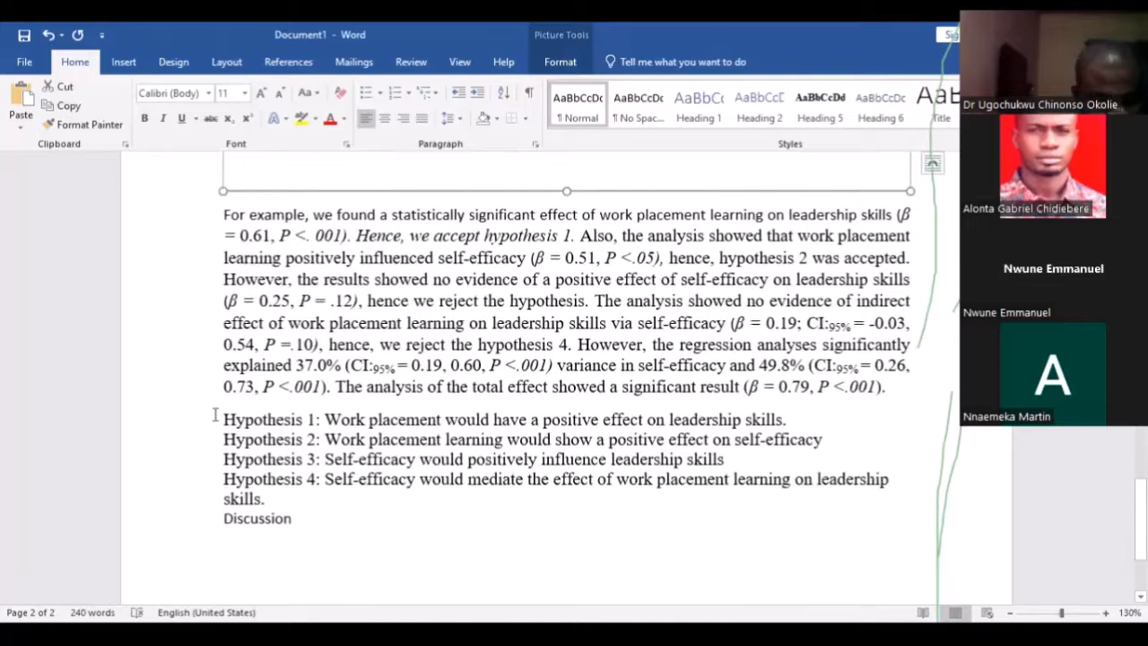
pyautogui.moveTo(216, 418); pyautogui.dragTo(321, 422)
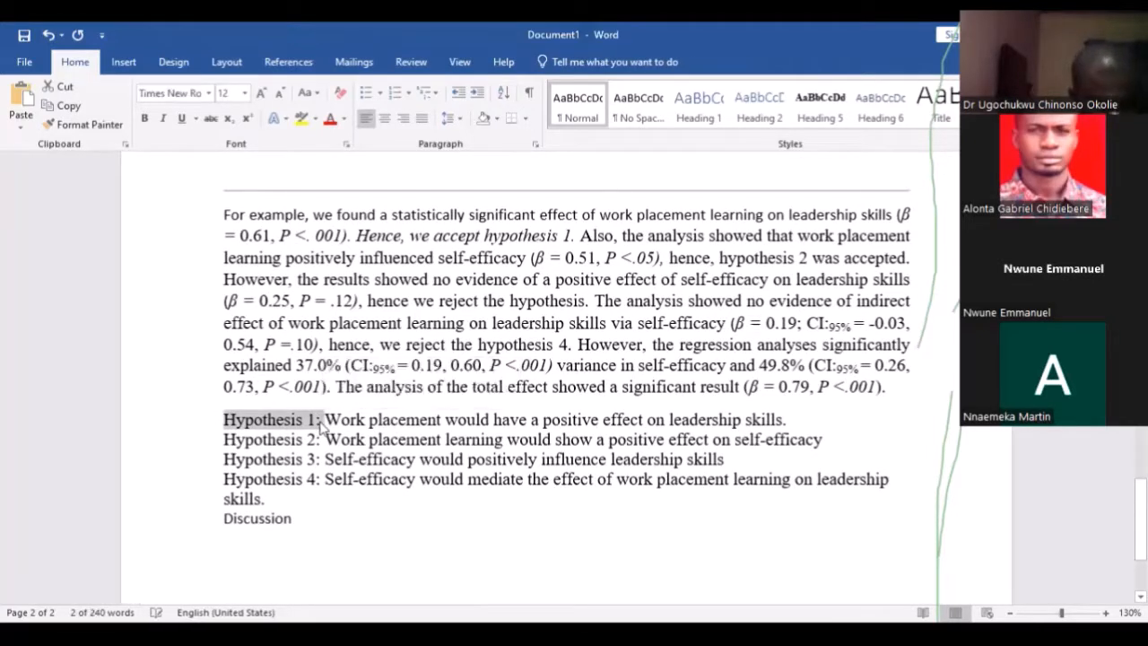
pyautogui.hotkey('ctrl', 'b')
# Review the path from work placement learning to leadership skills in the diagram and make the "Hypothesis 2:" label bold.
pyautogui.scroll(2, 517, 511)
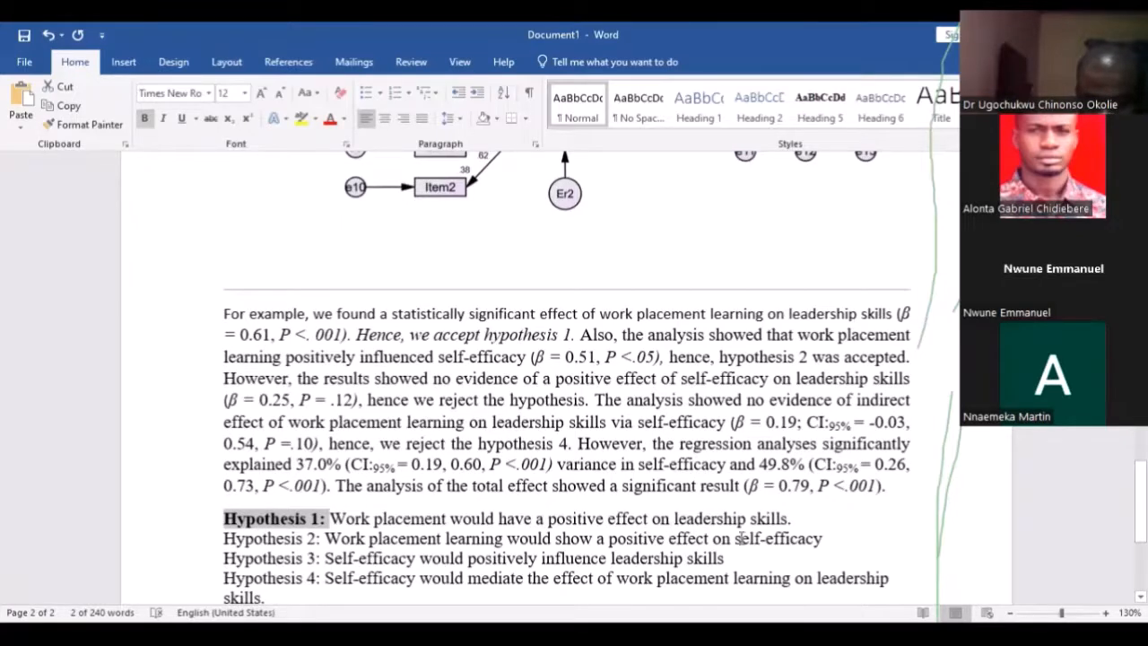
pyautogui.scroll(6, 758, 520)
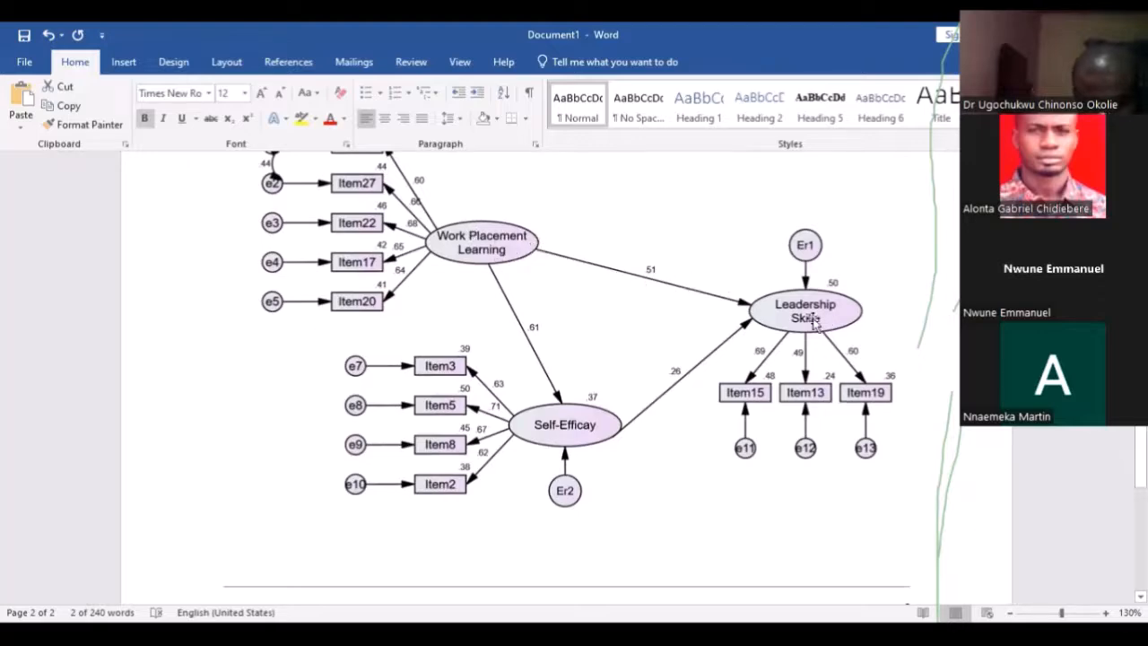
pyautogui.scroll(-12, 290, 354)
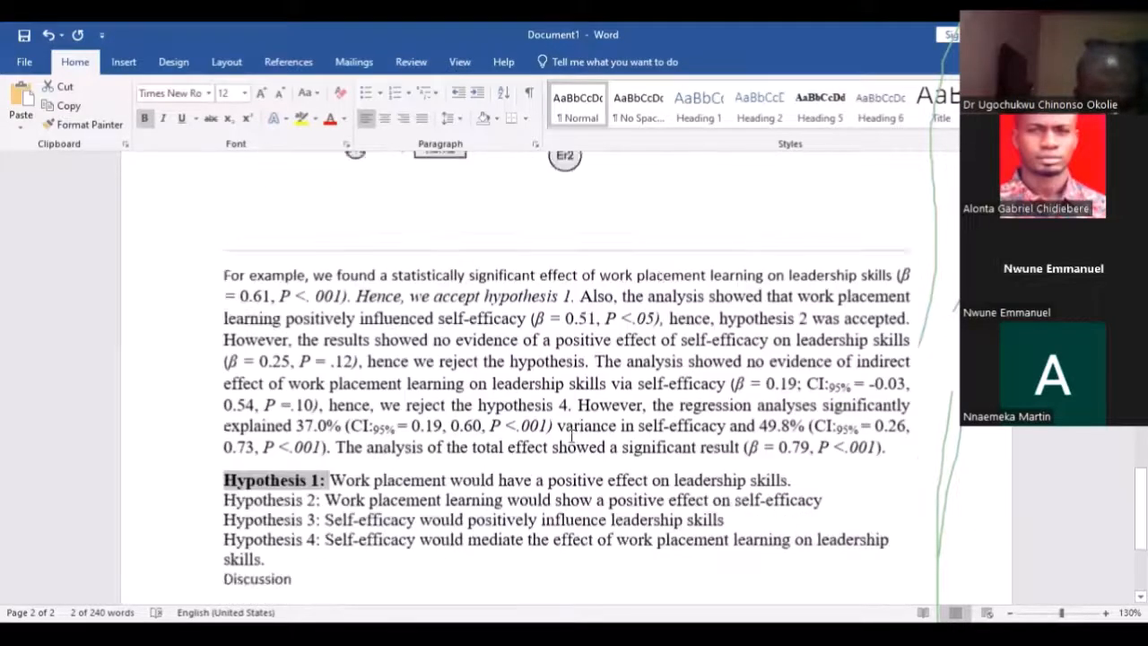
pyautogui.tripleClick(256, 278)
pyautogui.moveTo(224, 290); pyautogui.dragTo(324, 292)
pyautogui.hotkey('ctrl', 'b')
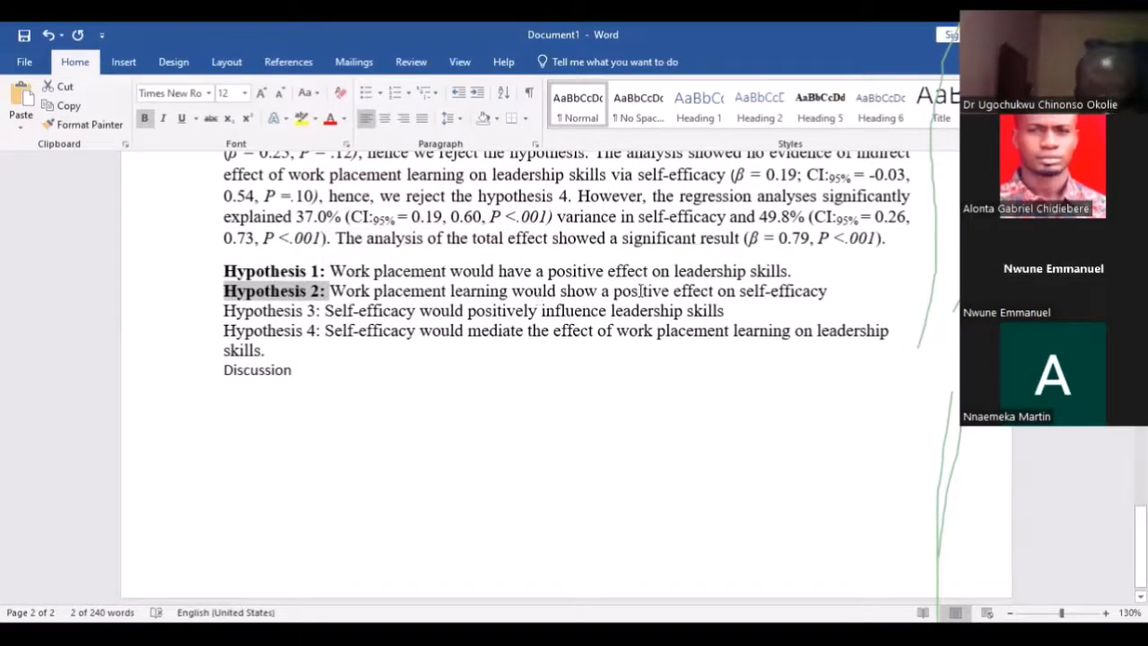
# Review the path from work placement learning to self-efficacy in the diagram and make the "Hypothesis 3:" label bold.
pyautogui.scroll(10, 779, 302)
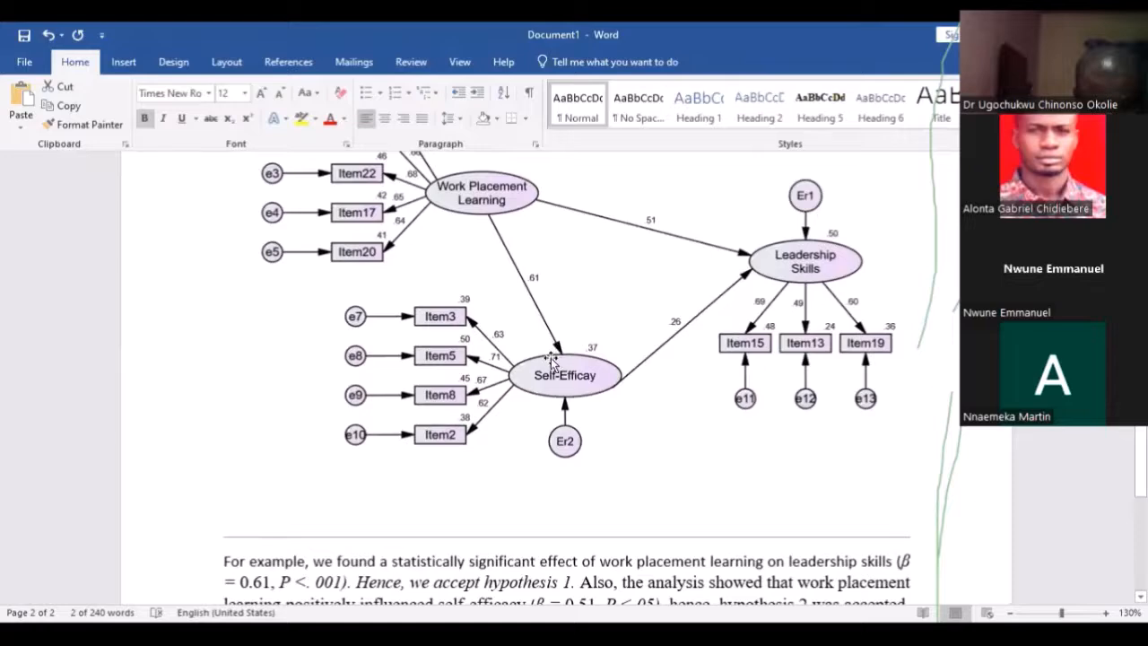
pyautogui.scroll(-6, 548, 366)
pyautogui.scroll(-3, 549, 366)
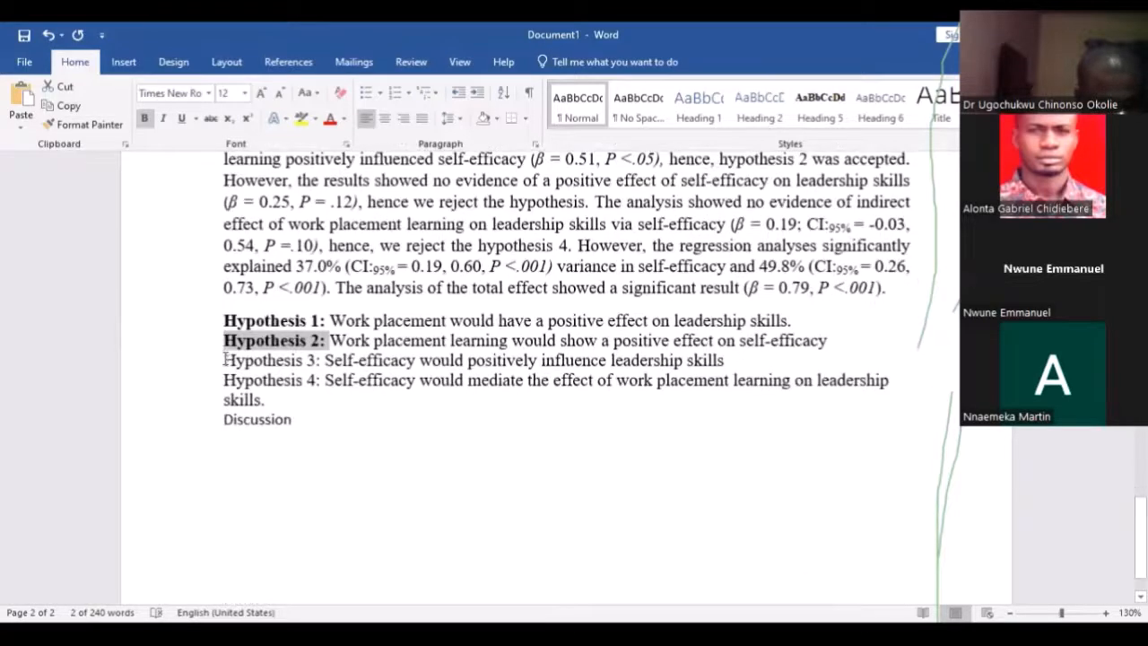
pyautogui.moveTo(227, 359); pyautogui.dragTo(328, 360)
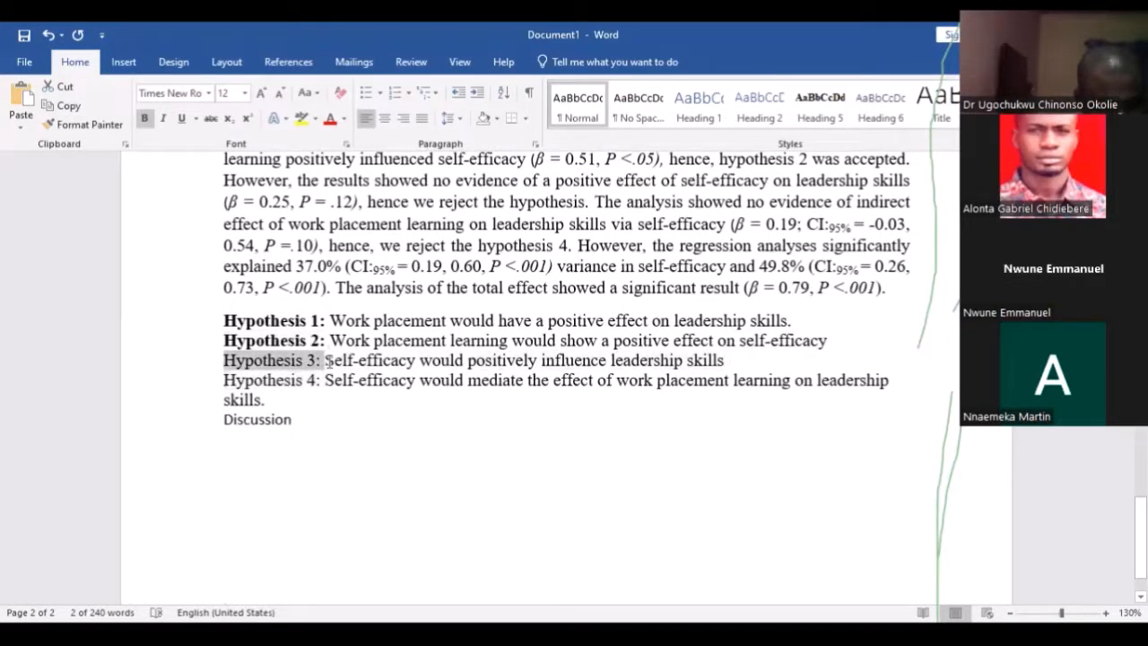
pyautogui.hotkey('ctrl', 'b')
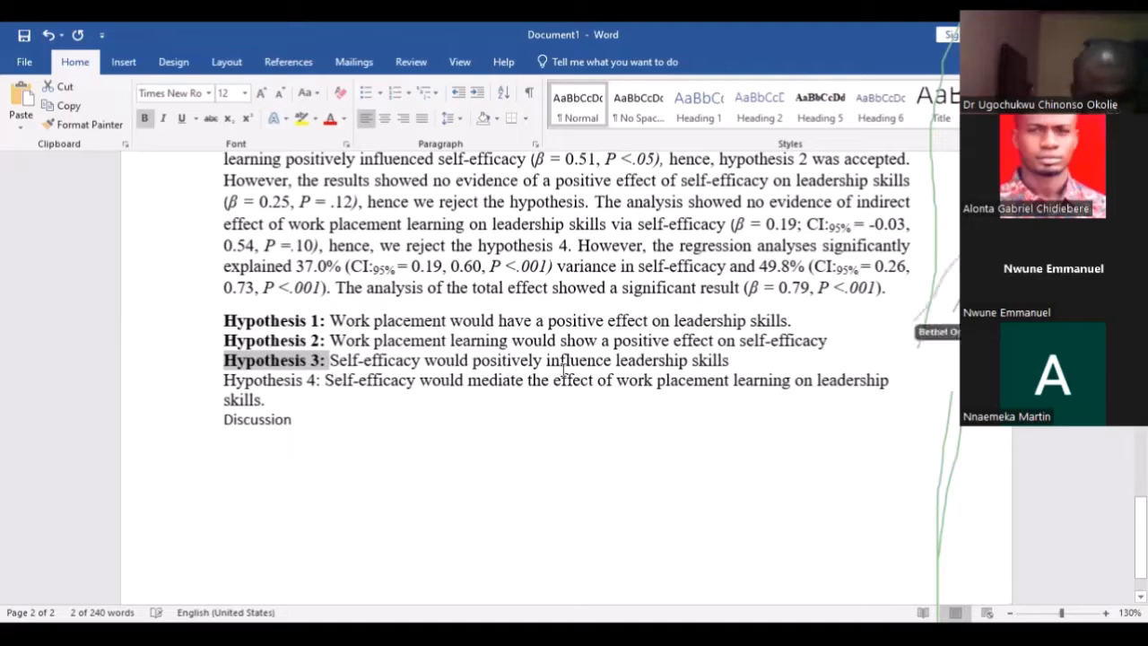
# Add the number 3 after "hence we reject the hypothesis" in the sentence on self-efficacy's effect on leadership skills.
pyautogui.scroll(9, 707, 362)
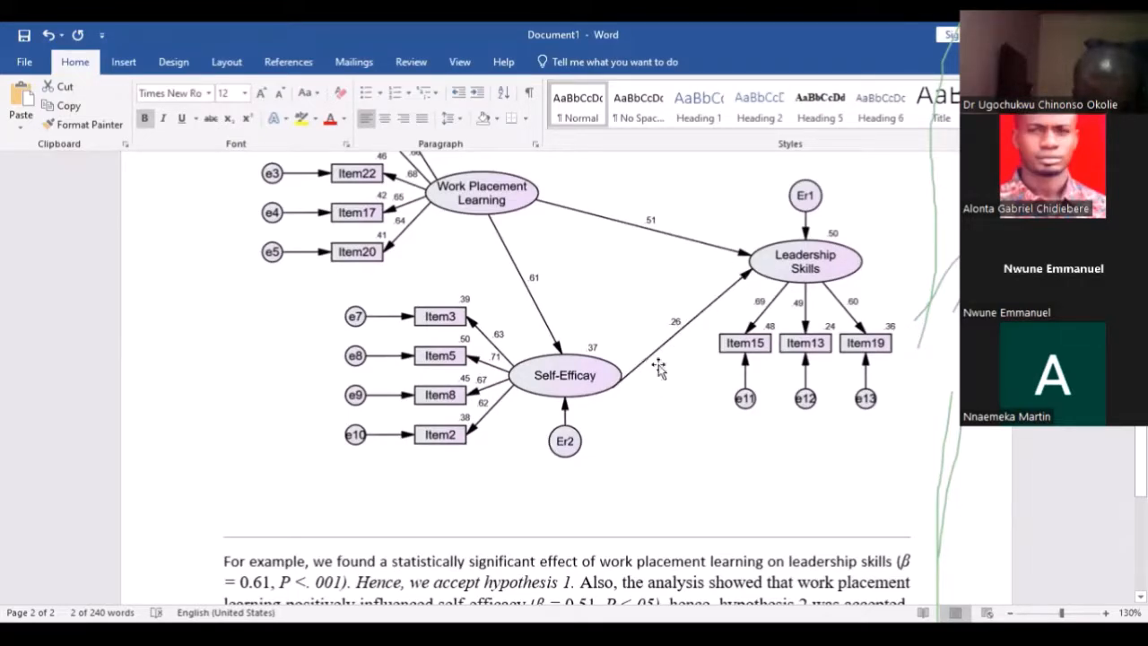
pyautogui.scroll(-1, 678, 387)
pyautogui.scroll(-3, 678, 387)
pyautogui.scroll(1, 664, 269)
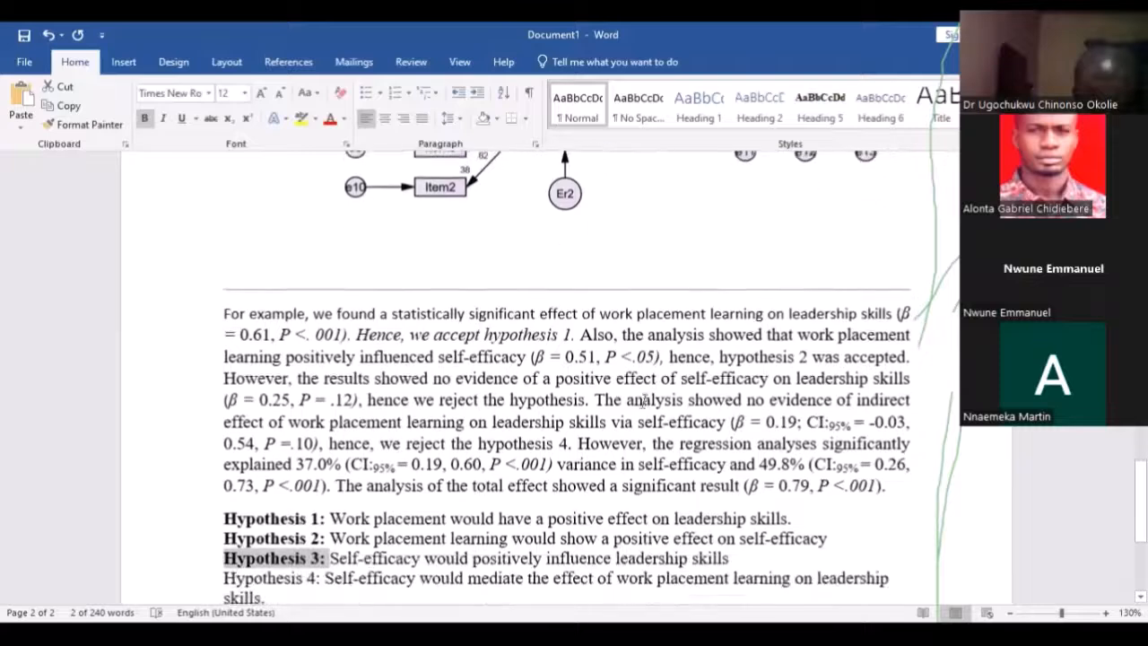
pyautogui.scroll(-3, 588, 355)
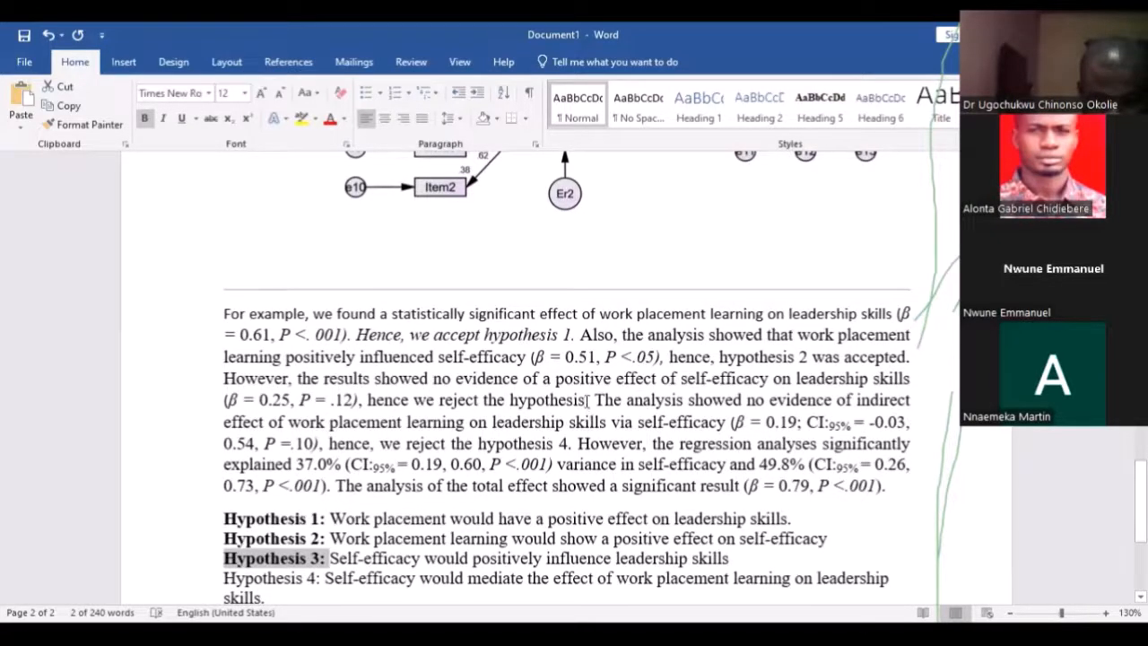
pyautogui.click(586, 399)
pyautogui.write('3')
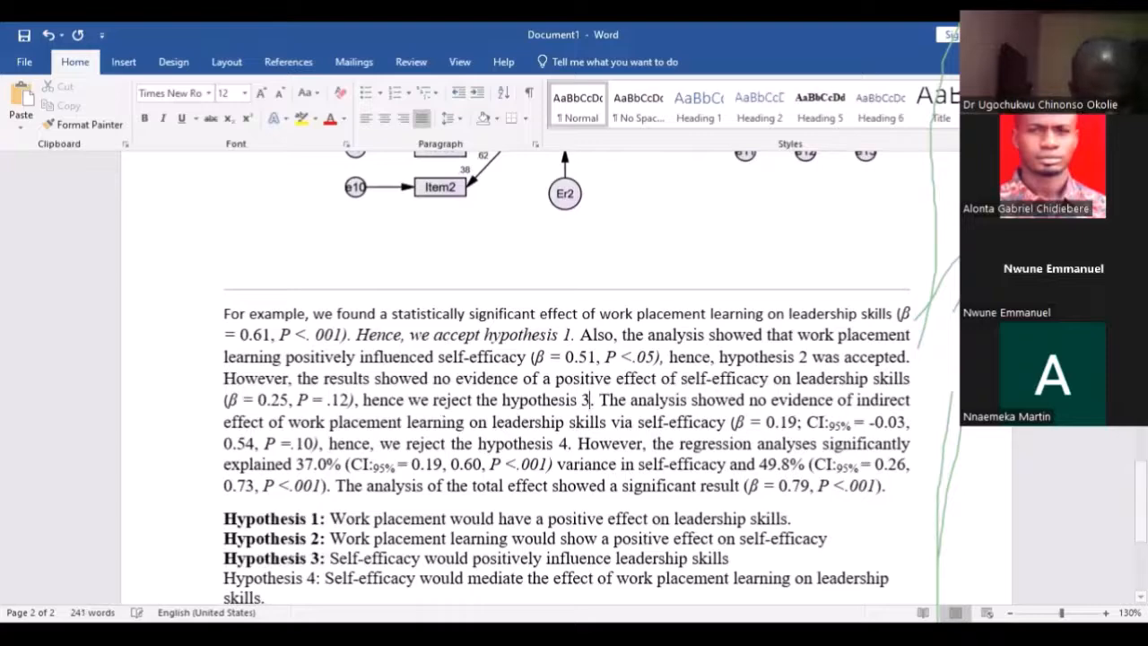
# Make the "Hypothesis 4:" label bold and deselect it.
pyautogui.scroll(-1, 575, 454)
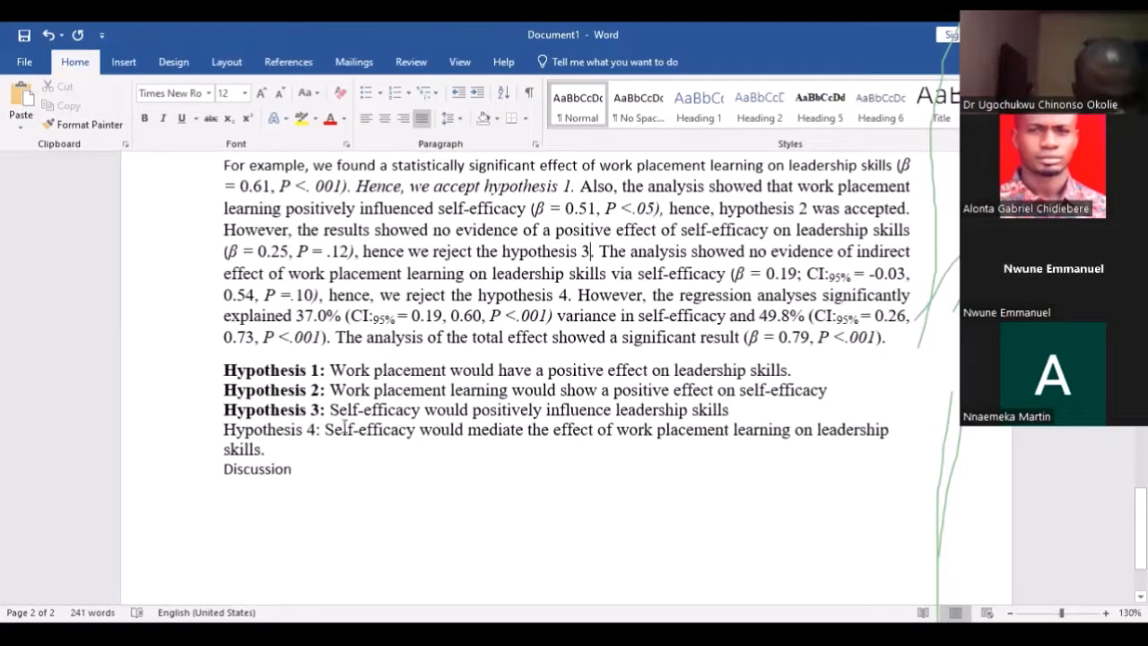
pyautogui.moveTo(272, 429); pyautogui.dragTo(323, 437)
pyautogui.hotkey('ctrl', 'b')
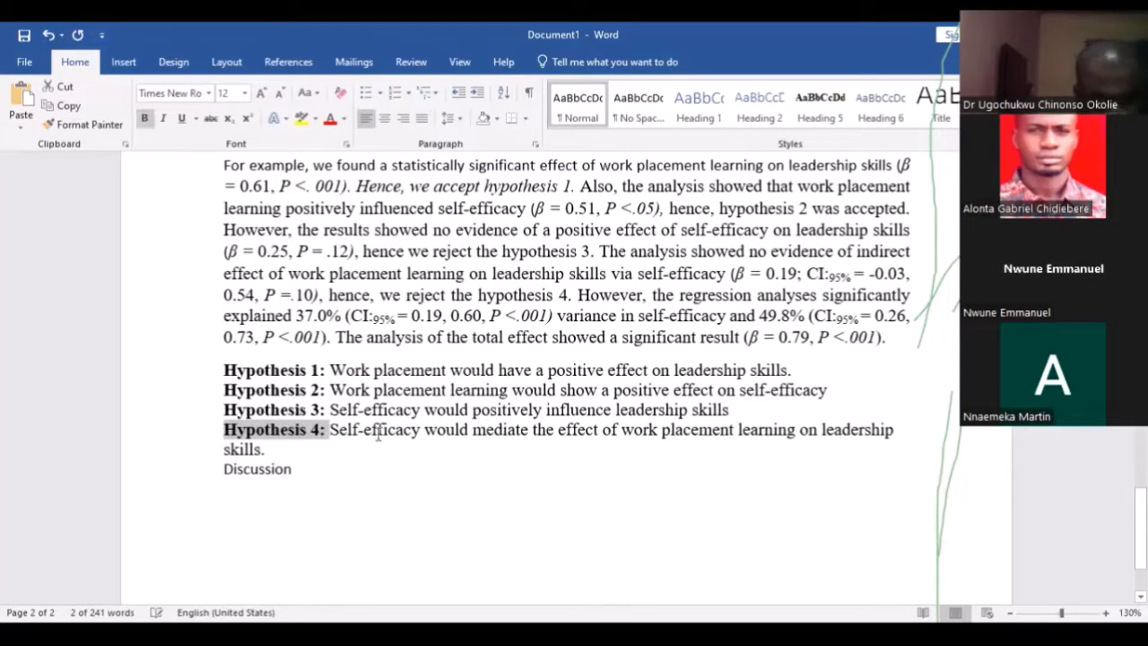
pyautogui.click(378, 434)
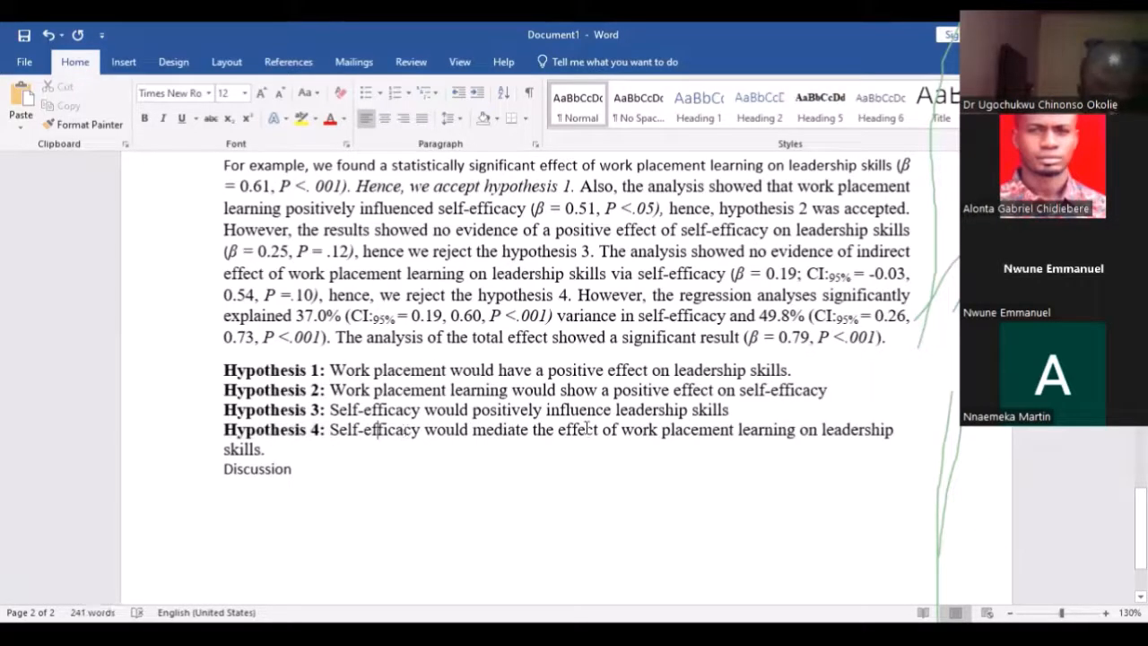